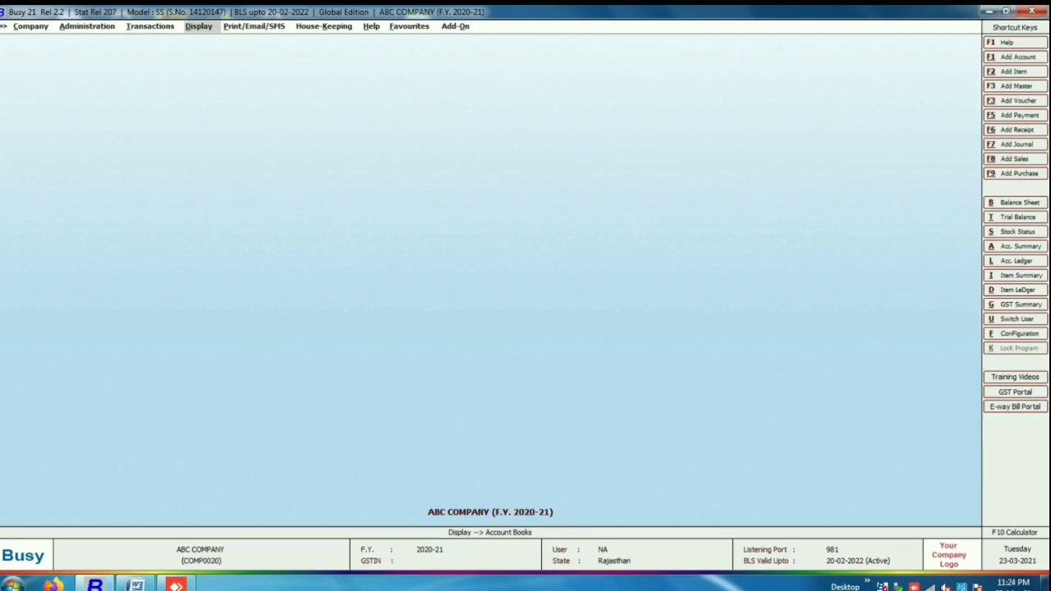
Open the standard Purchase Register for all purchase types and all parties
{"action": "key", "text": "Return"}
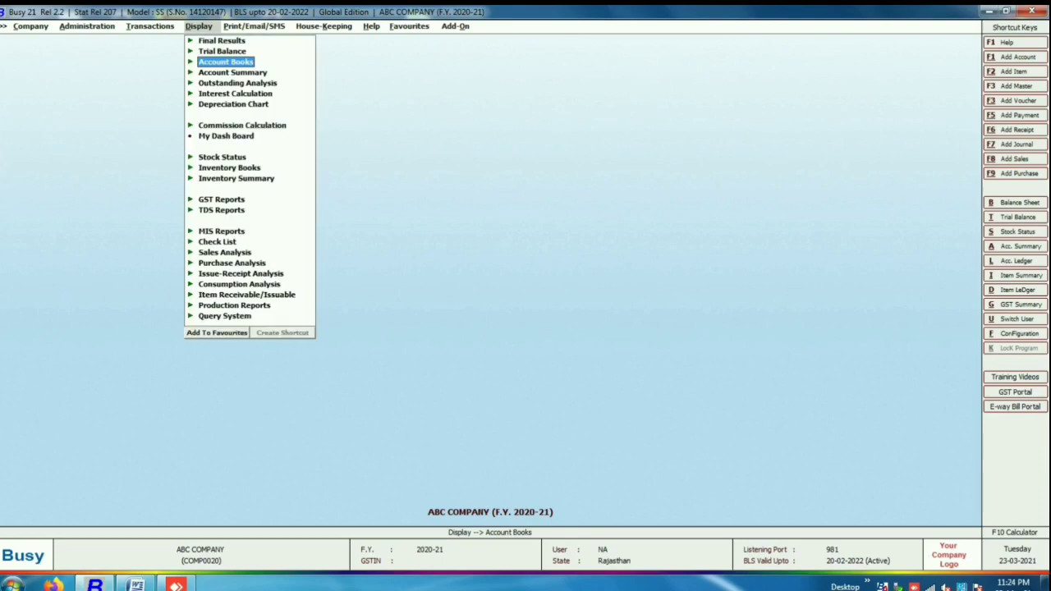
{"action": "key", "text": "Return"}
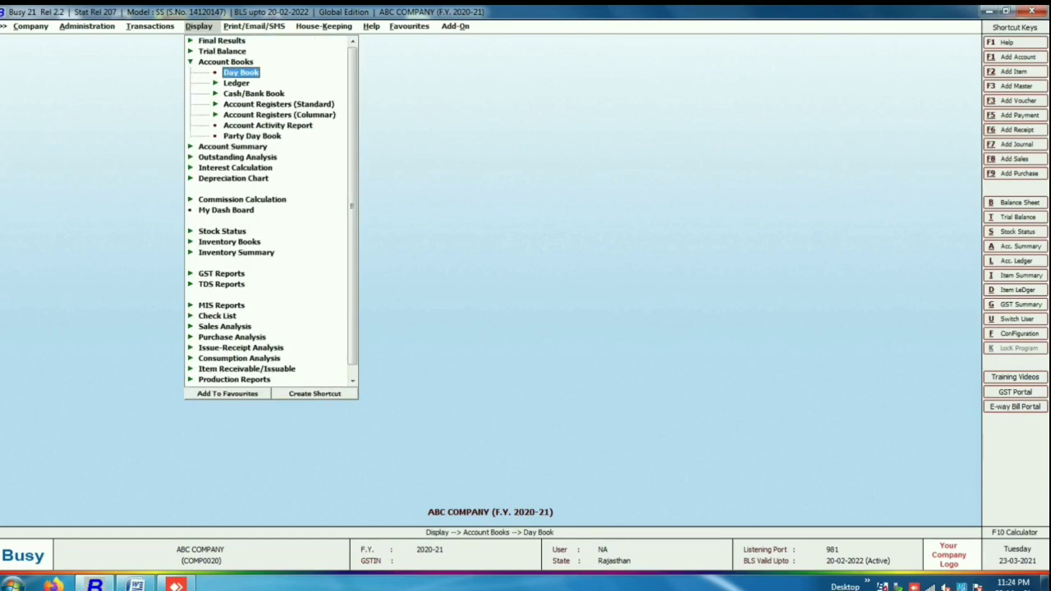
{"action": "key", "text": "Down"}
{"action": "key", "text": "Down"}
{"action": "key", "text": "Down"}
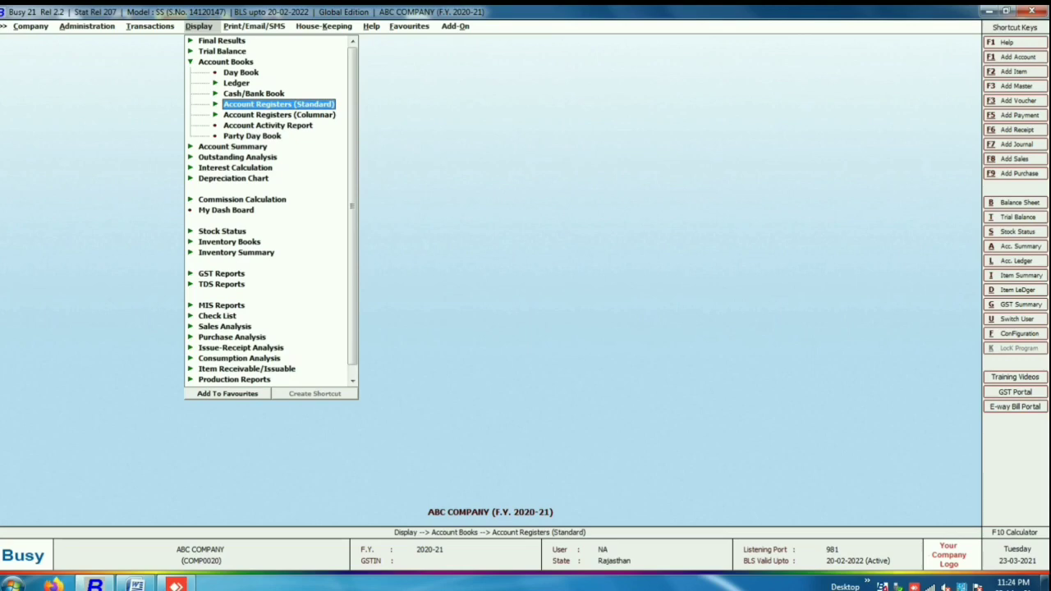
{"action": "key", "text": "Return"}
{"action": "key", "text": "Down"}
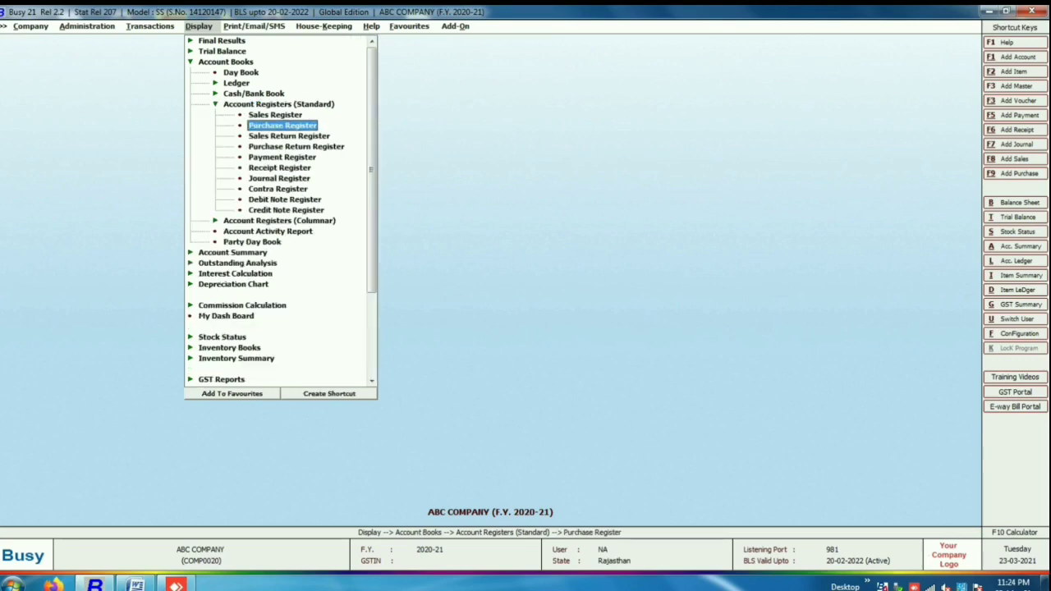
{"action": "key", "text": "Return"}
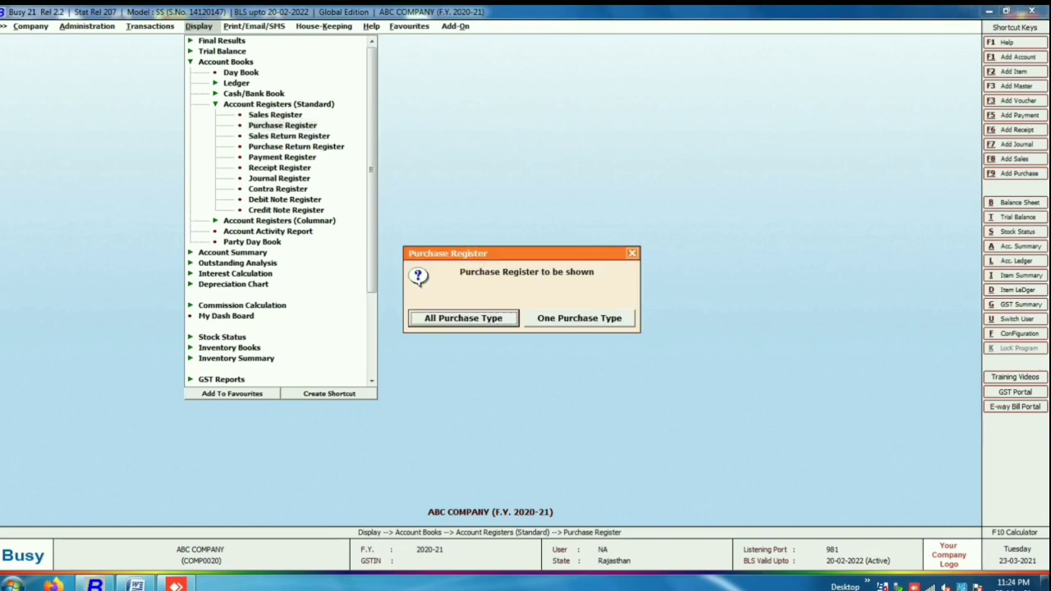
{"action": "key", "text": "Return"}
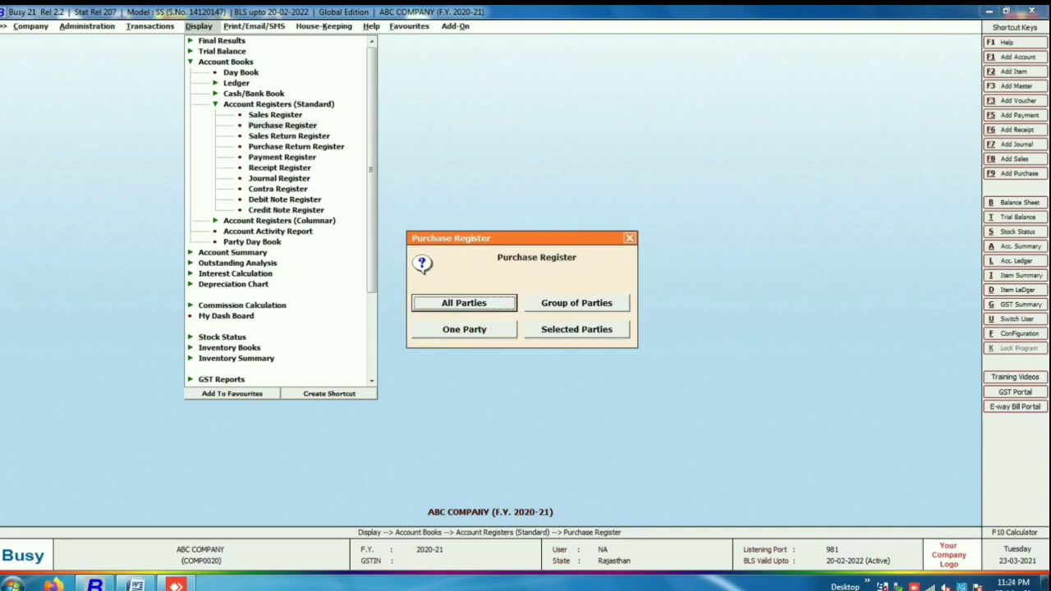
{"action": "key", "text": "Return"}
Choose the Bill Amount format for the register, with all voucher series, no optional-field filter and all salesmen
{"action": "key", "text": "Down"}
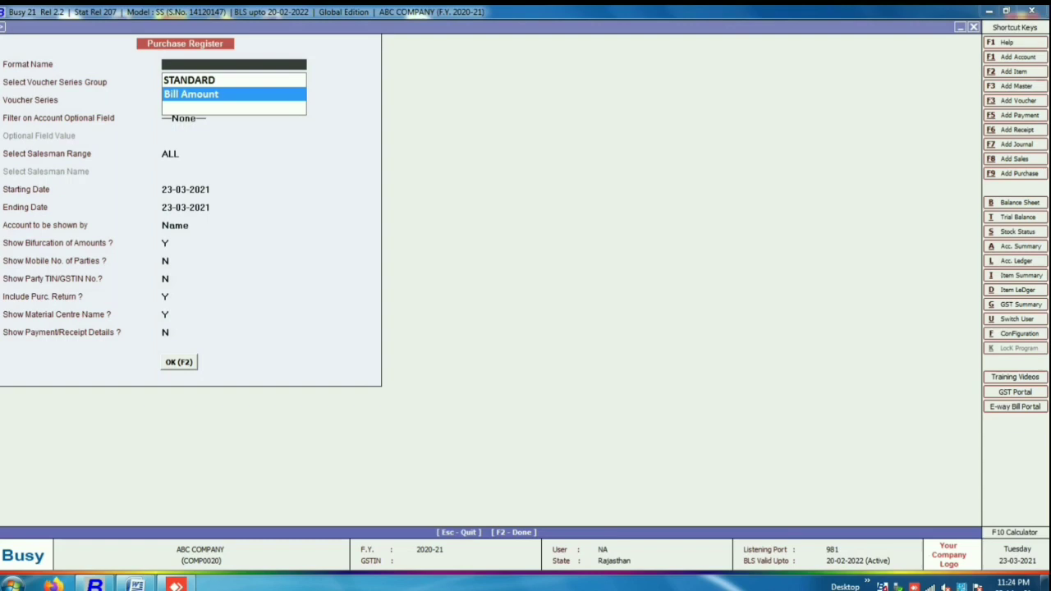
{"action": "key", "text": "Return"}
{"action": "key", "text": "Return"}
{"action": "key", "text": "Return"}
{"action": "key", "text": "Return"}
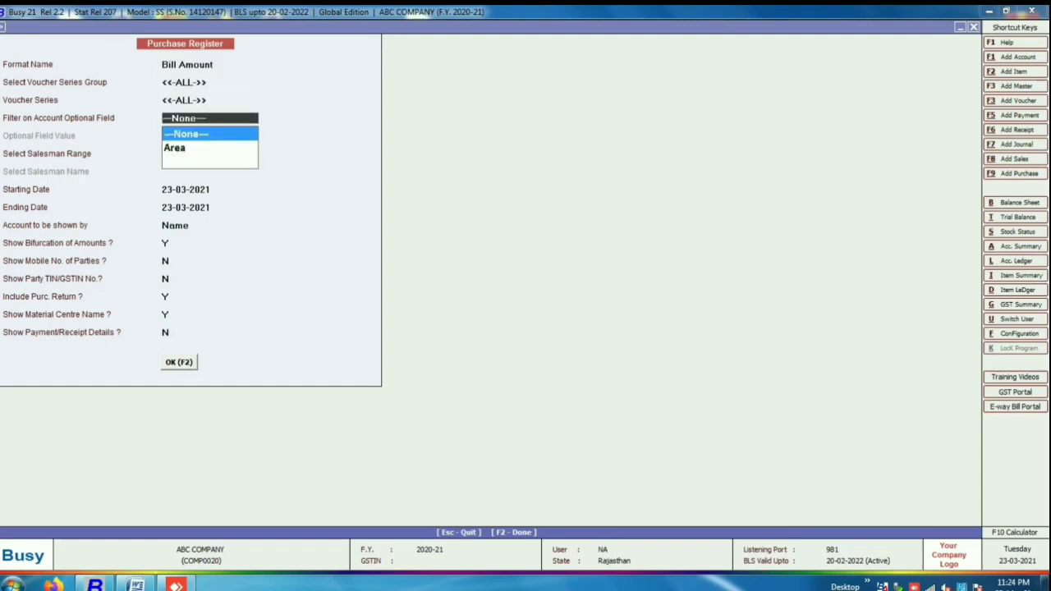
{"action": "key", "text": "Return"}
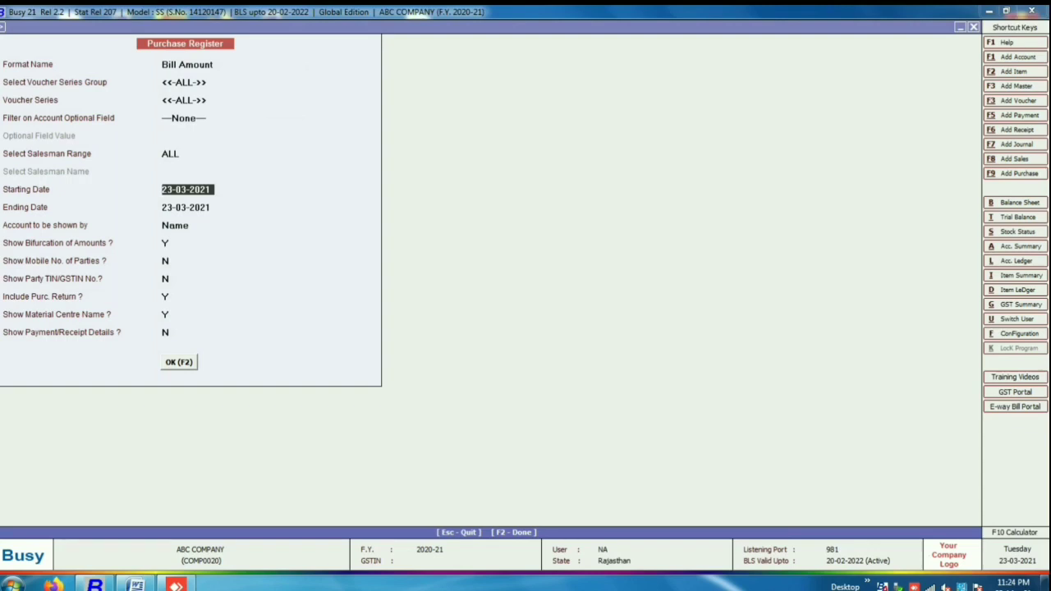
Generate the Purchase Register for 23-03-2021 to 23-03-2021 with the default display options
{"action": "left_click", "coordinate": [187, 206]}
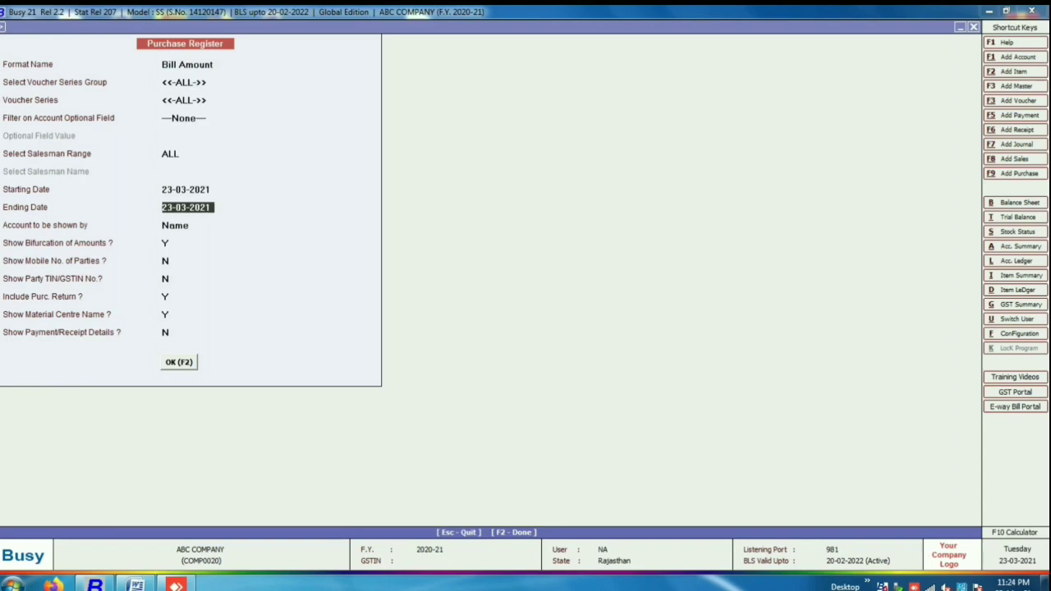
{"action": "key", "text": "Return"}
{"action": "key", "text": "Return"}
{"action": "key", "text": "Return"}
{"action": "key", "text": "Return"}
{"action": "key", "text": "Return"}
{"action": "key", "text": "Return"}
{"action": "key", "text": "Return"}
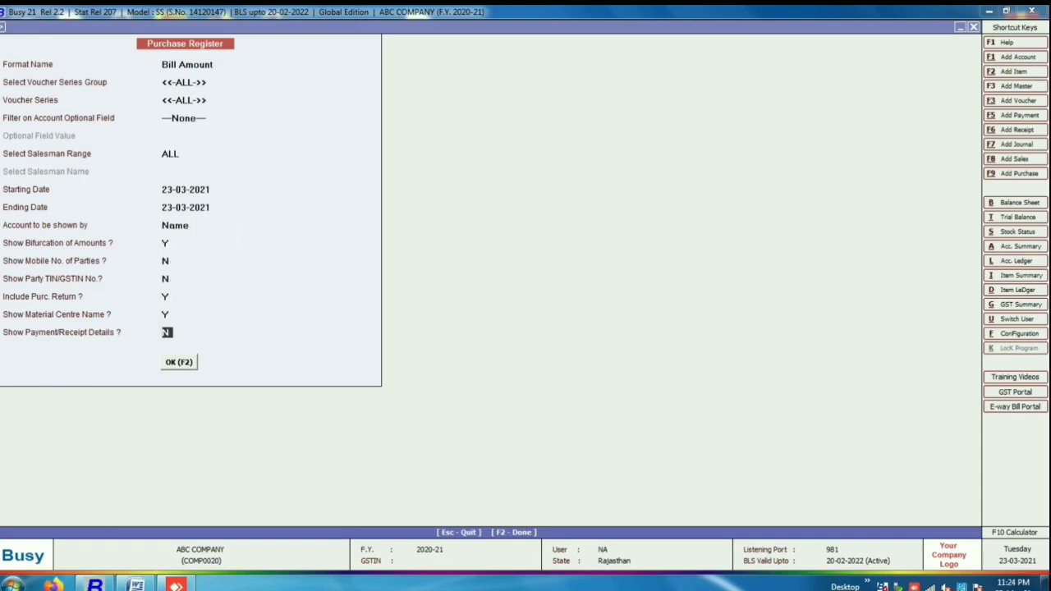
{"action": "key", "text": "Return"}
{"action": "key", "text": "Return"}
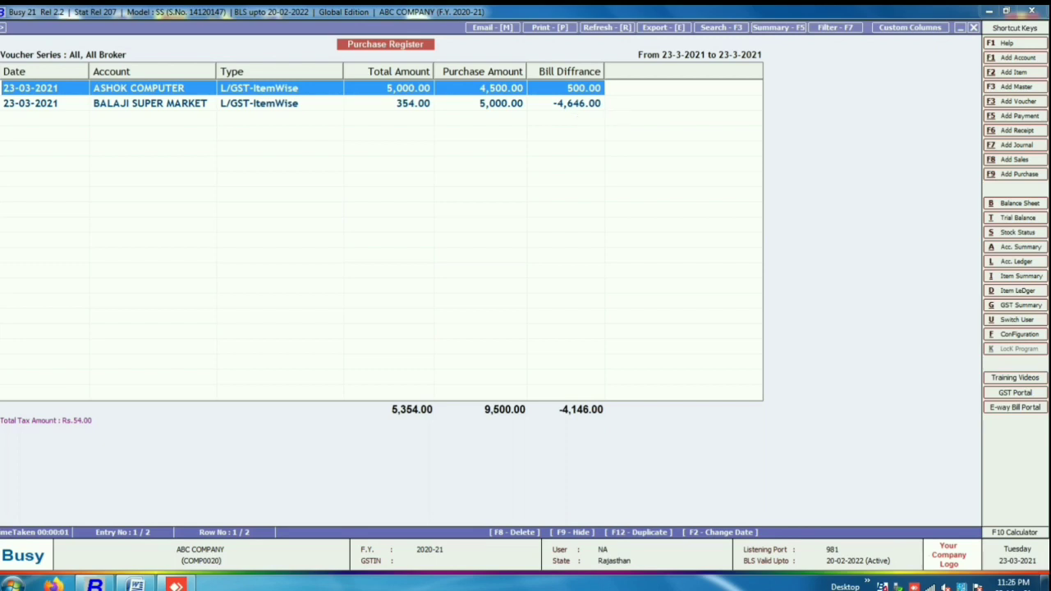
Open the BALAJI SUPER MARKET voucher from the register and review its header fields and the Purchase Bill Amount optional field
{"action": "left_click", "coordinate": [574, 103]}
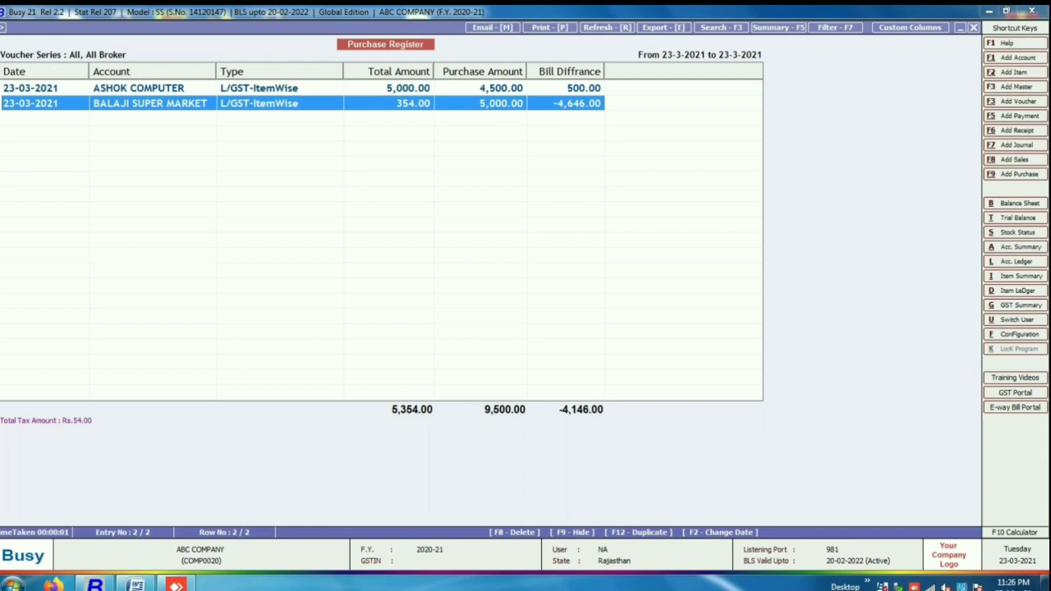
{"action": "key", "text": "Return"}
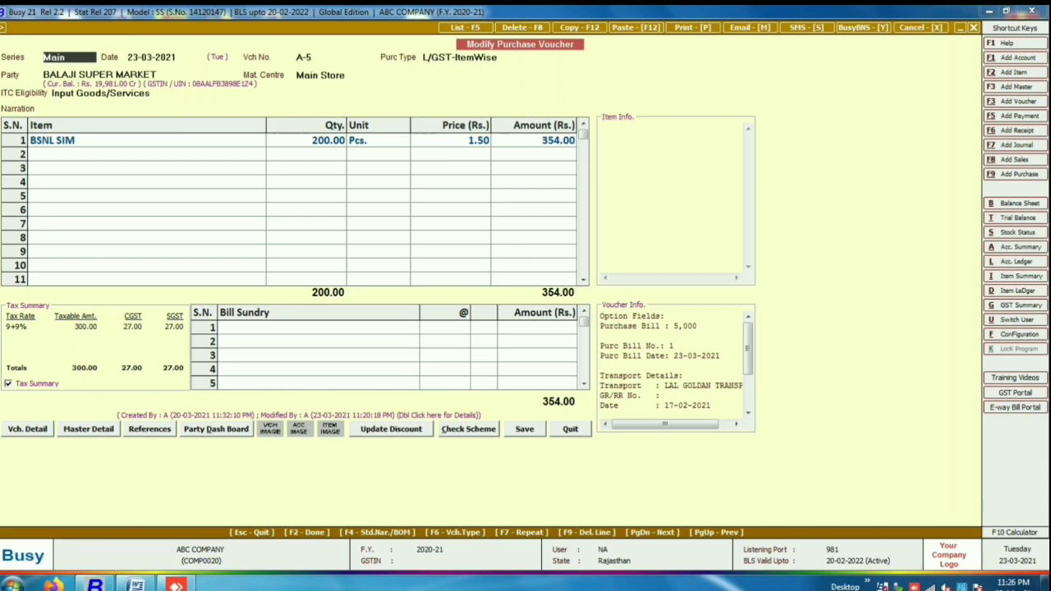
{"action": "key", "text": "Return"}
{"action": "key", "text": "Return"}
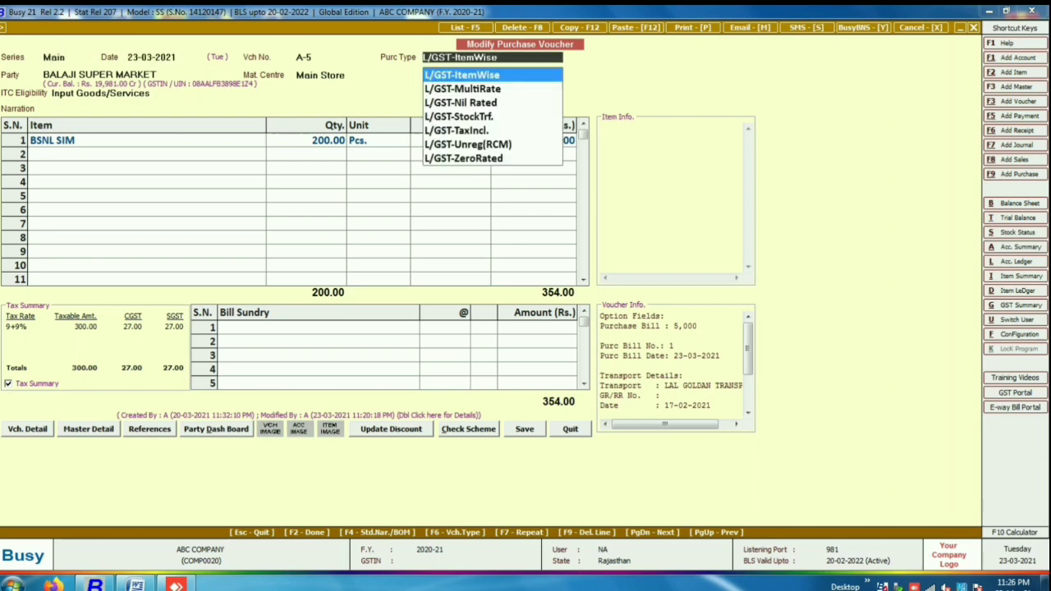
{"action": "key", "text": "Return"}
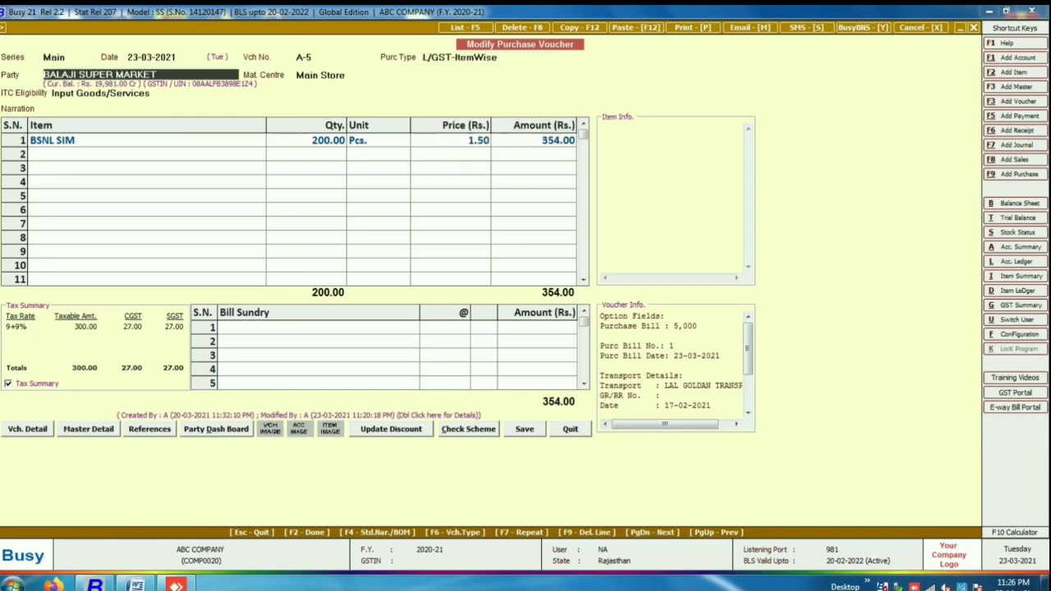
{"action": "key", "text": "Return"}
{"action": "key", "text": "Return"}
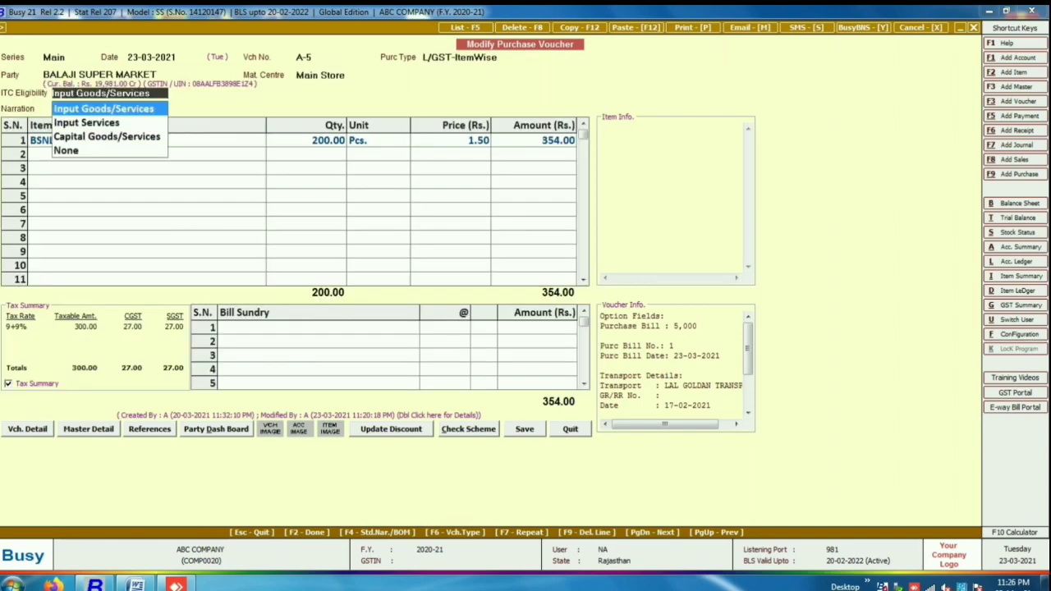
{"action": "key", "text": "Return"}
{"action": "key", "text": "Return"}
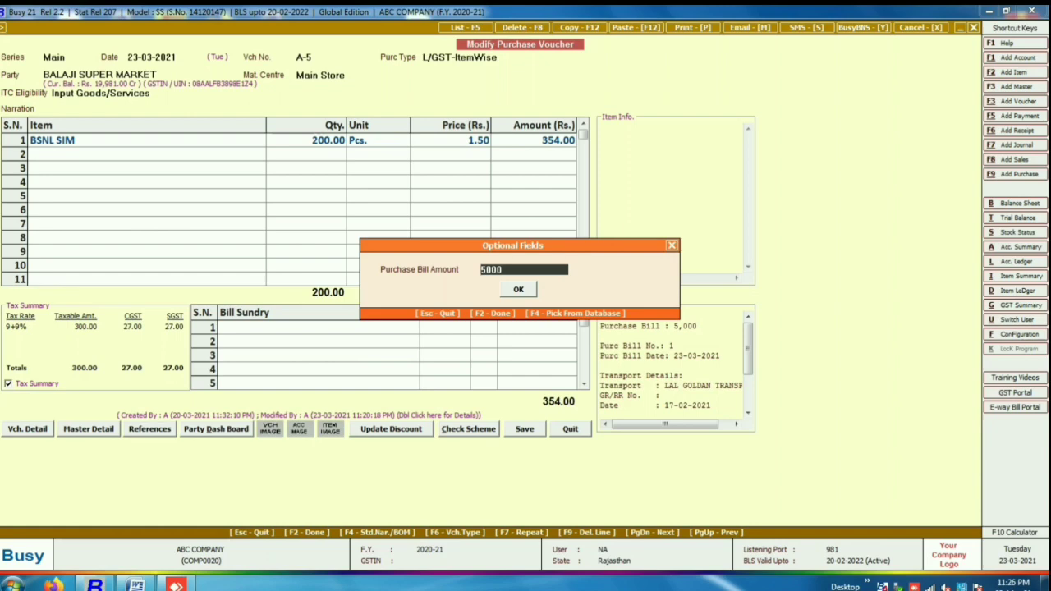
{"action": "key", "text": "Return"}
{"action": "key", "text": "Return"}
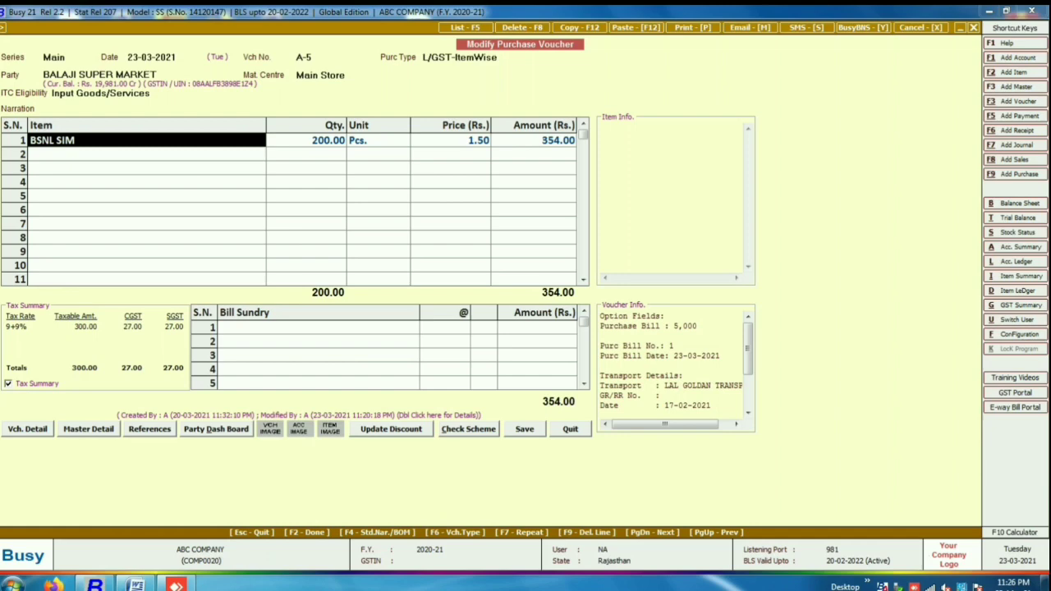
Save the BALAJI SUPER MARKET purchase voucher, accepting its existing bill-by-bill adjustment and item sales price settings
{"action": "key", "text": "F2"}
{"action": "key", "text": "F2"}
{"action": "key", "text": "Return"}
{"action": "key", "text": "Return"}
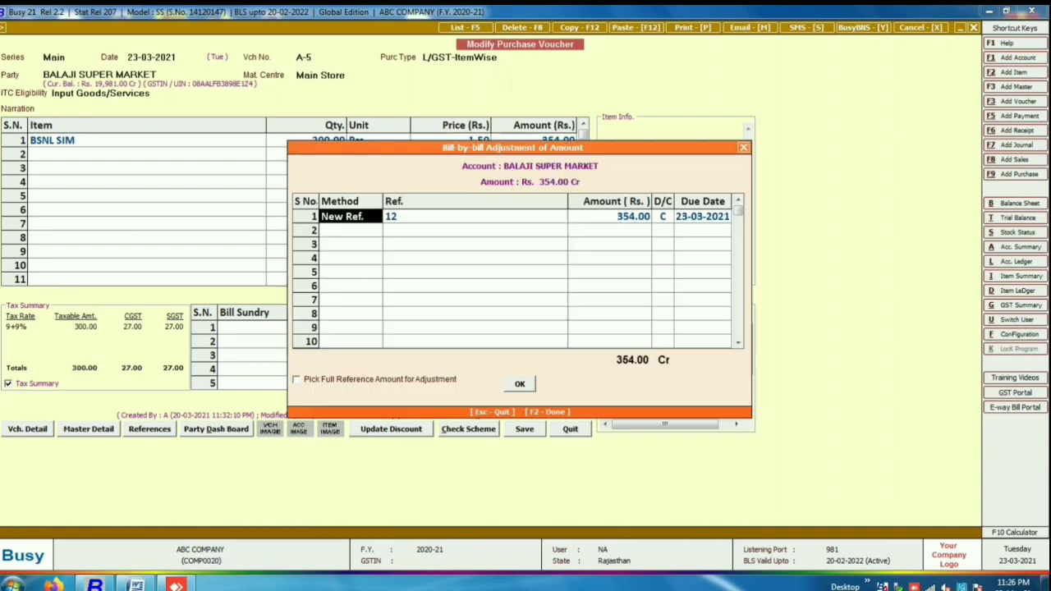
{"action": "key", "text": "F2"}
{"action": "key", "text": "F2"}
{"action": "key", "text": "Return"}
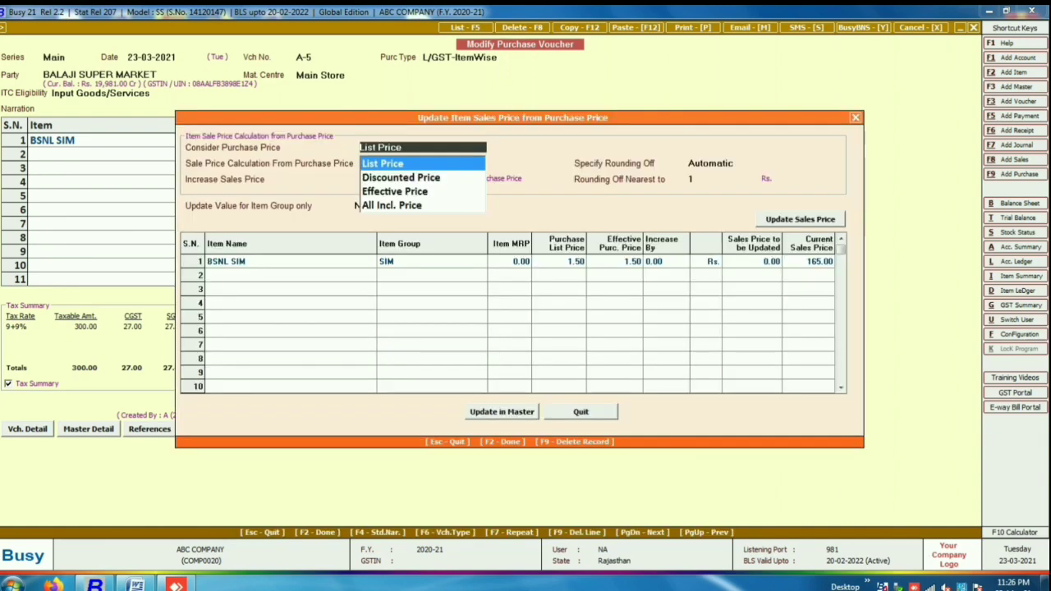
{"action": "key", "text": "F2"}
{"action": "key", "text": "Return"}
{"action": "key", "text": "Return"}
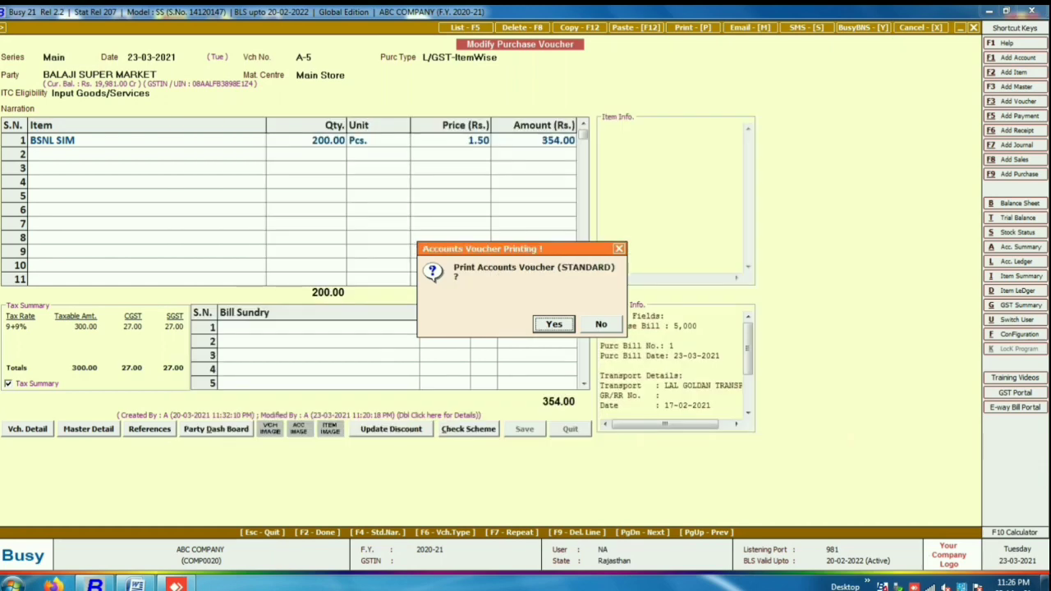
Skip printing the accounts voucher and close the Purchase Register to return to the main screen
{"action": "key", "text": "Escape"}
{"action": "key", "text": "Escape"}
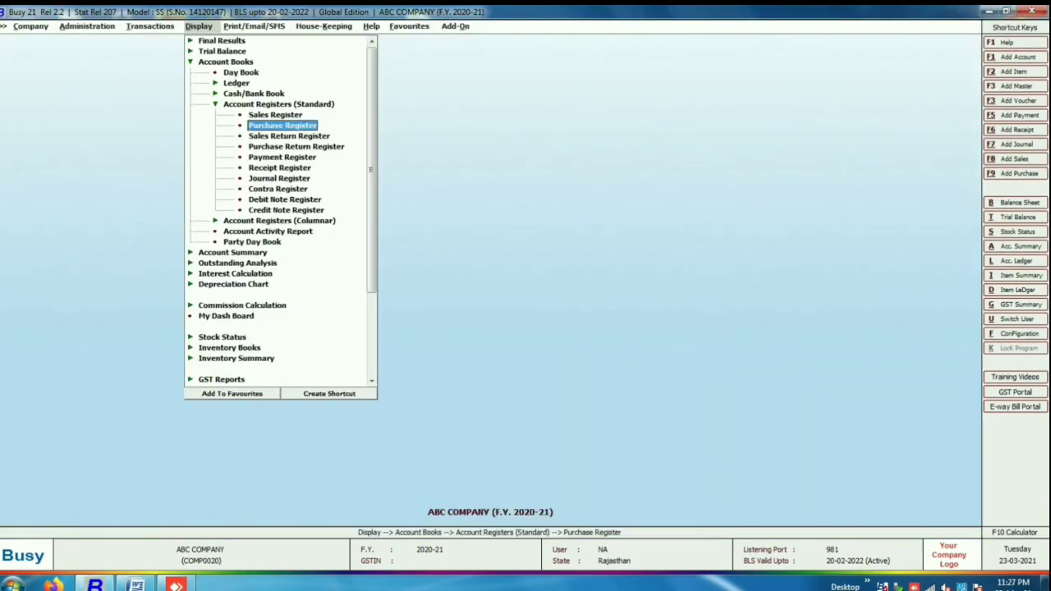
{"action": "key", "text": "Escape"}
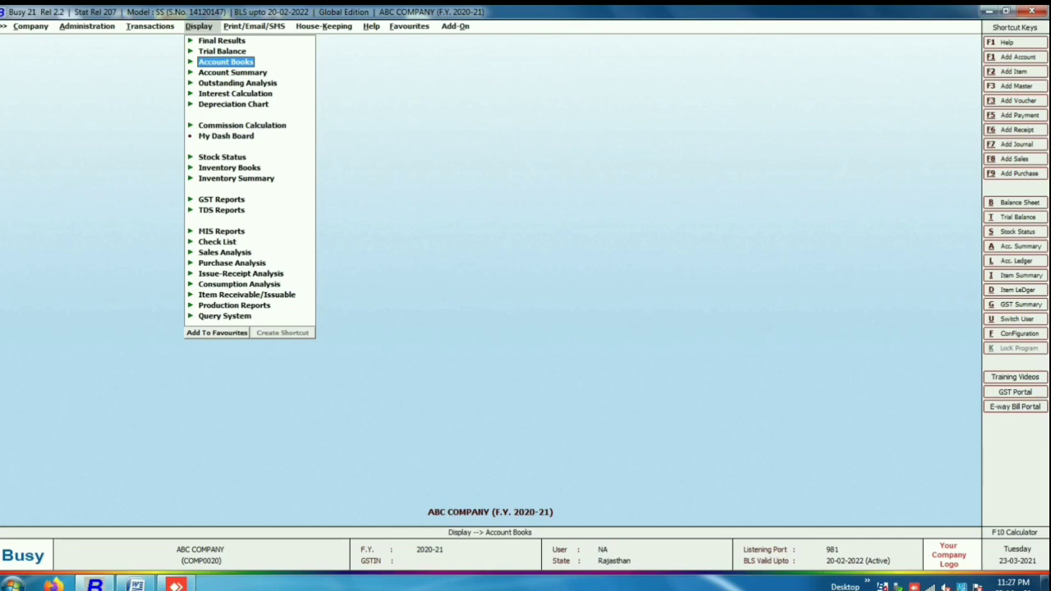
{"action": "key", "text": "Escape"}
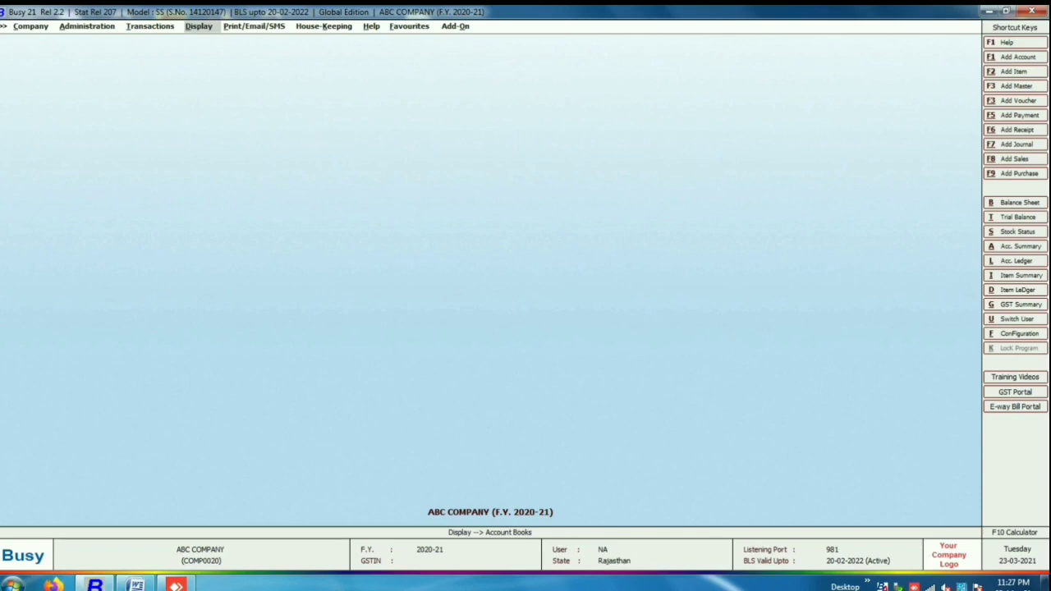
Start a new purchase voucher in series Main, dated 23-03-2021, with purchase type L/GST-ItemWise
{"action": "key", "text": "t"}
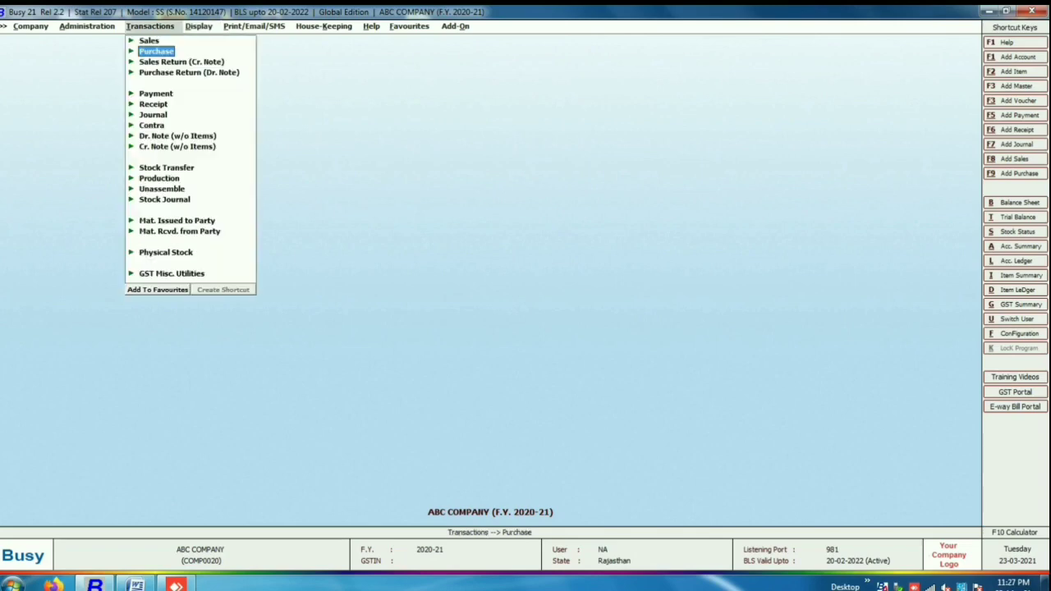
{"action": "key", "text": "Return"}
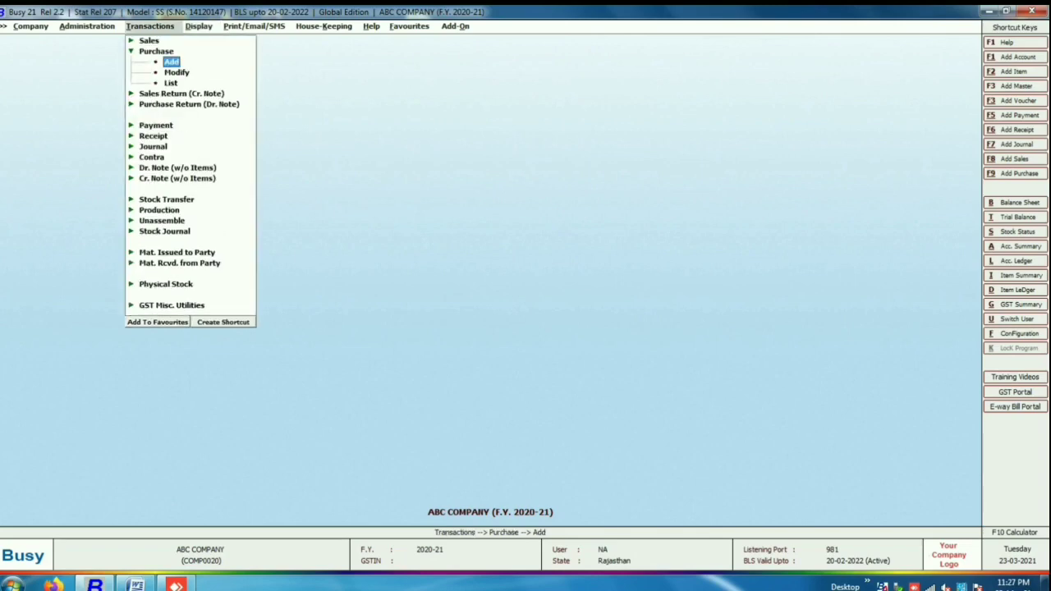
{"action": "key", "text": "Return"}
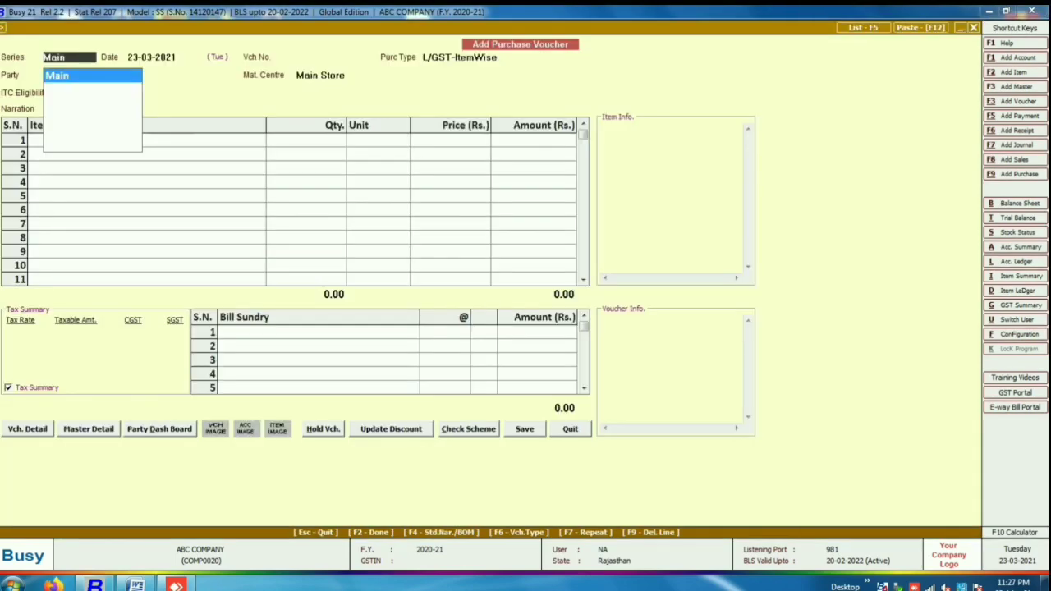
{"action": "key", "text": "Return"}
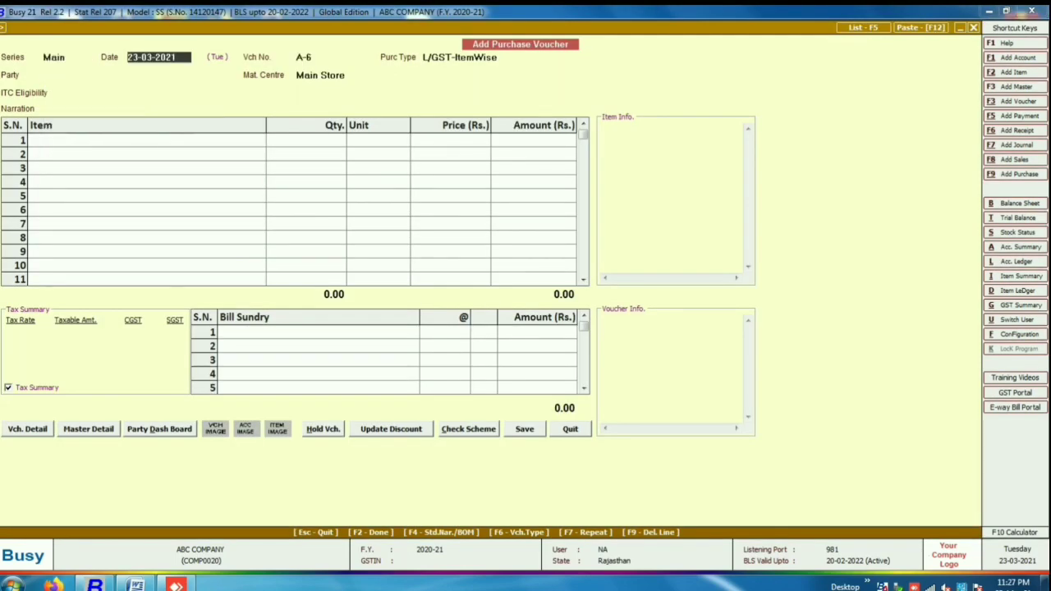
{"action": "key", "text": "Return"}
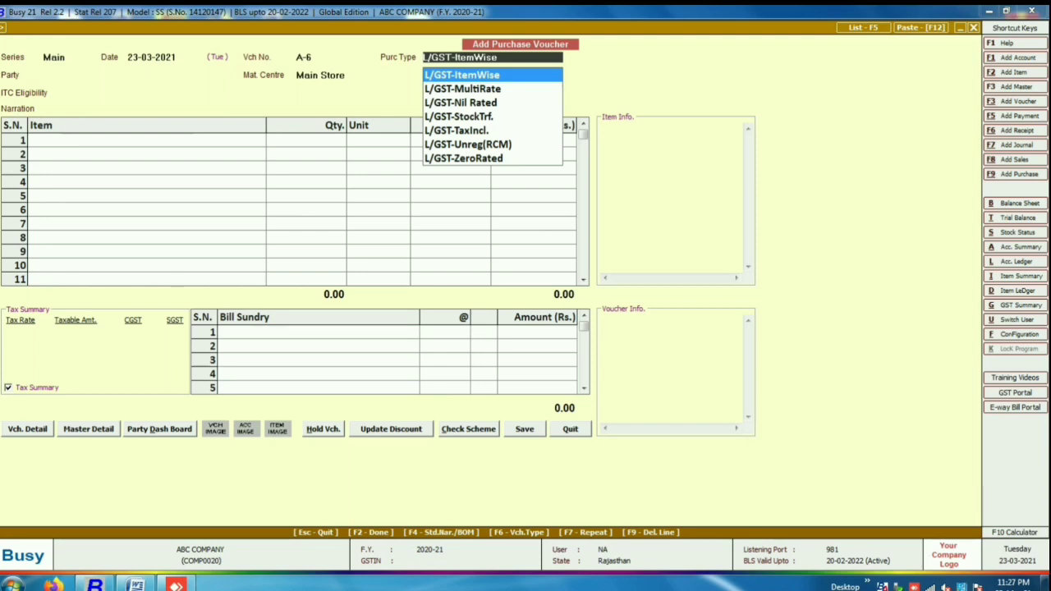
{"action": "key", "text": "Return"}
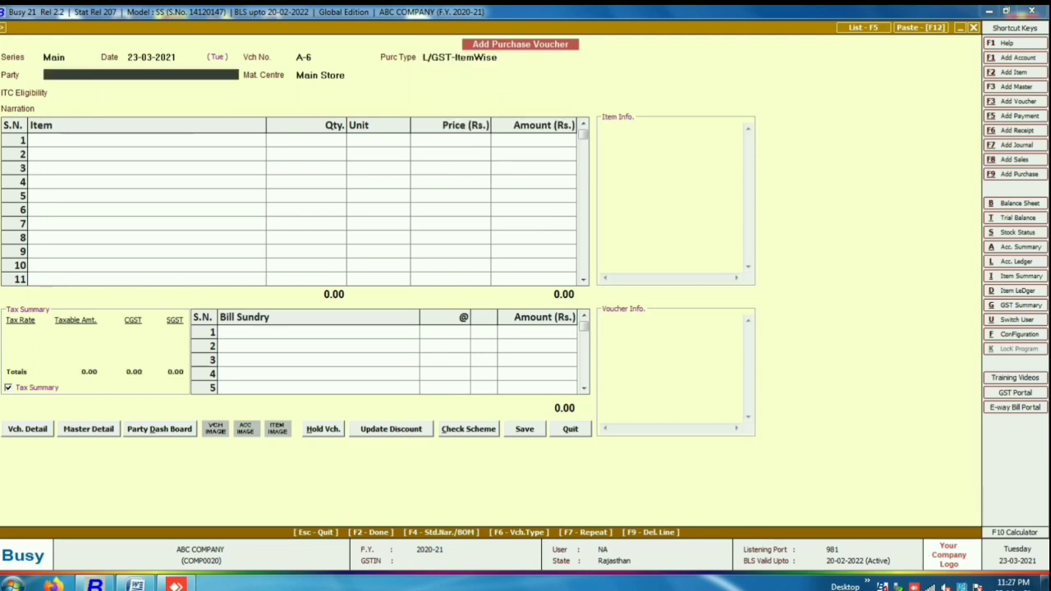
Set the voucher's party to BABA FOODS, material centre to Main Store and ITC eligibility to Input Goods/Services
{"action": "type", "text": "BAB"}
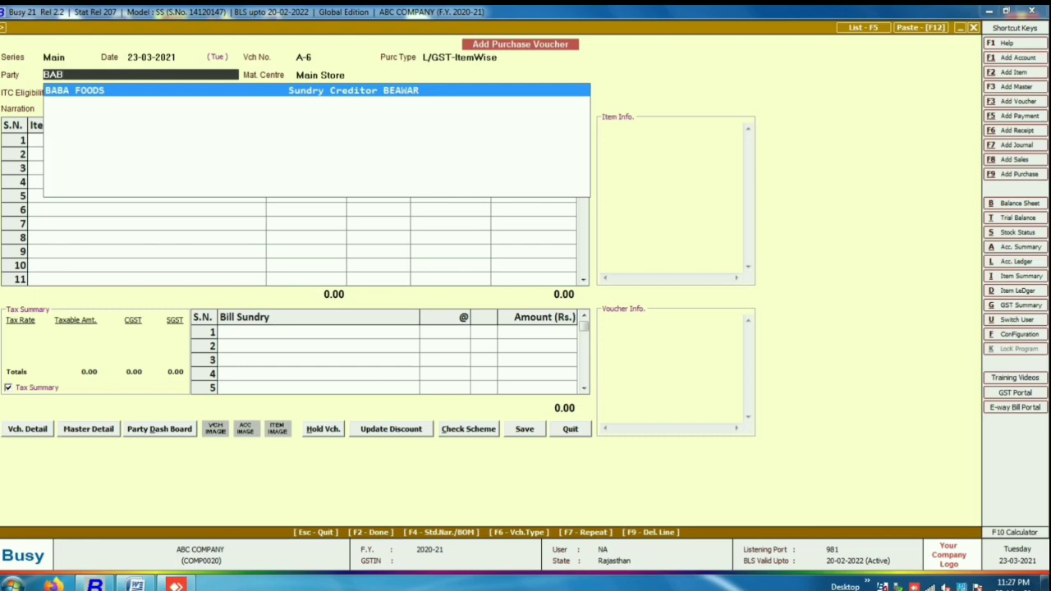
{"action": "key", "text": "Return"}
{"action": "key", "text": "Escape"}
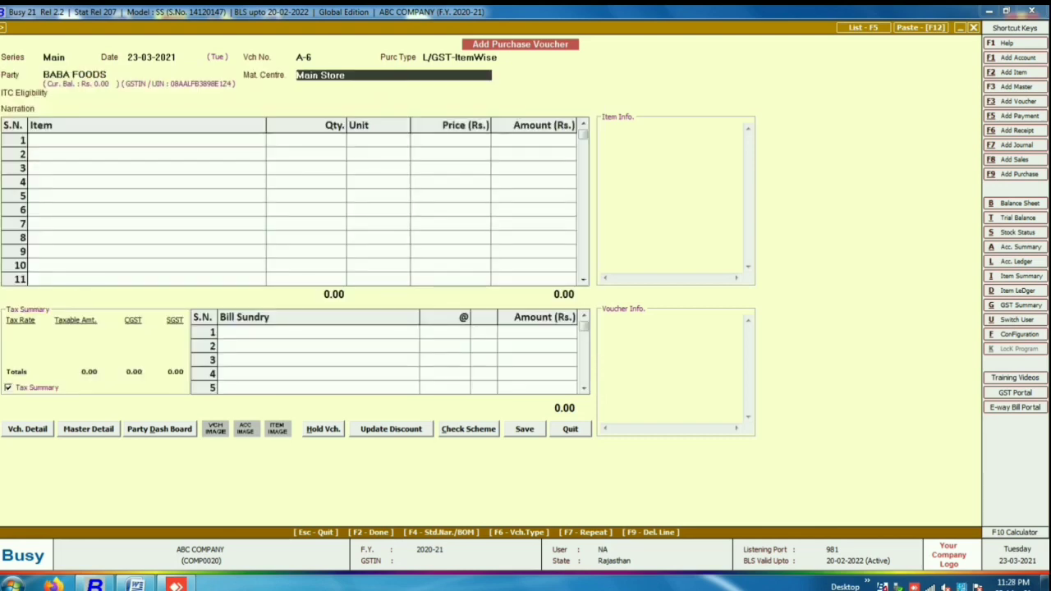
{"action": "key", "text": "Return"}
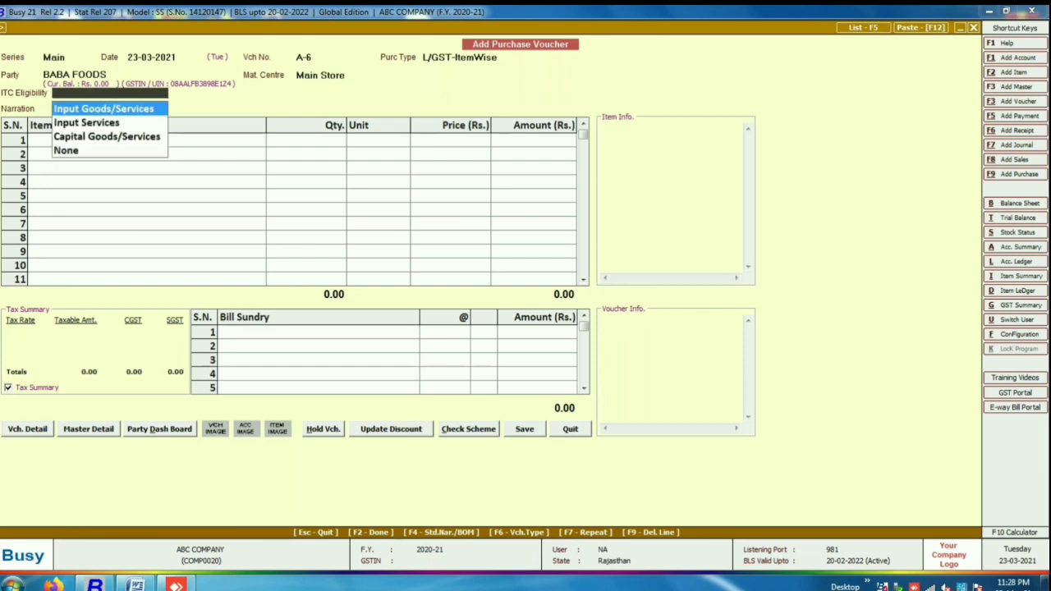
{"action": "key", "text": "Return"}
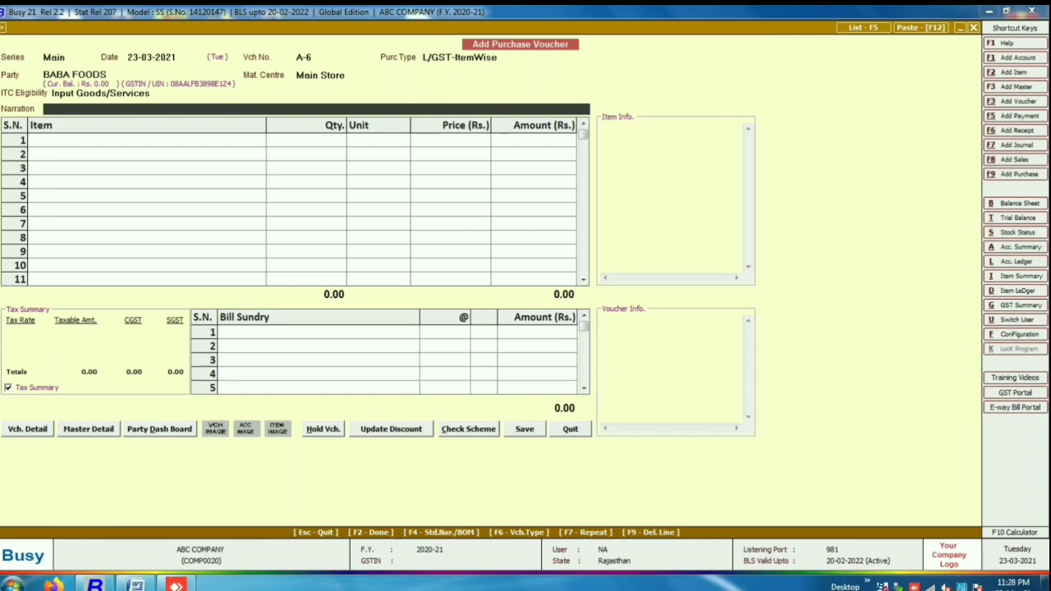
Discard the unfinished BABA FOODS purchase voucher from its optional fields prompt and return to the main screen
{"action": "key", "text": "Return"}
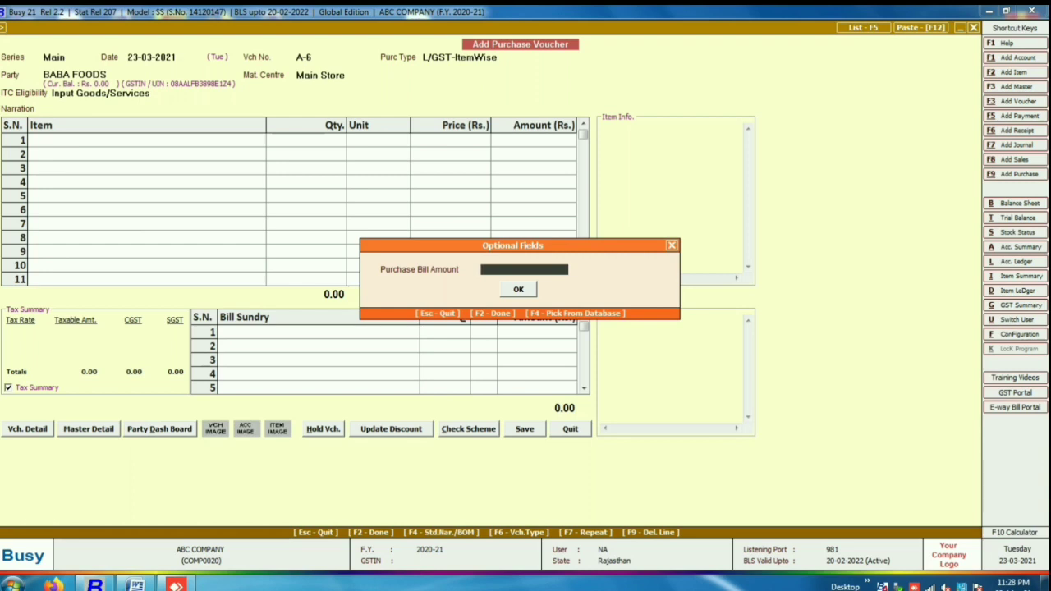
{"action": "key", "text": "Escape"}
{"action": "key", "text": "Escape"}
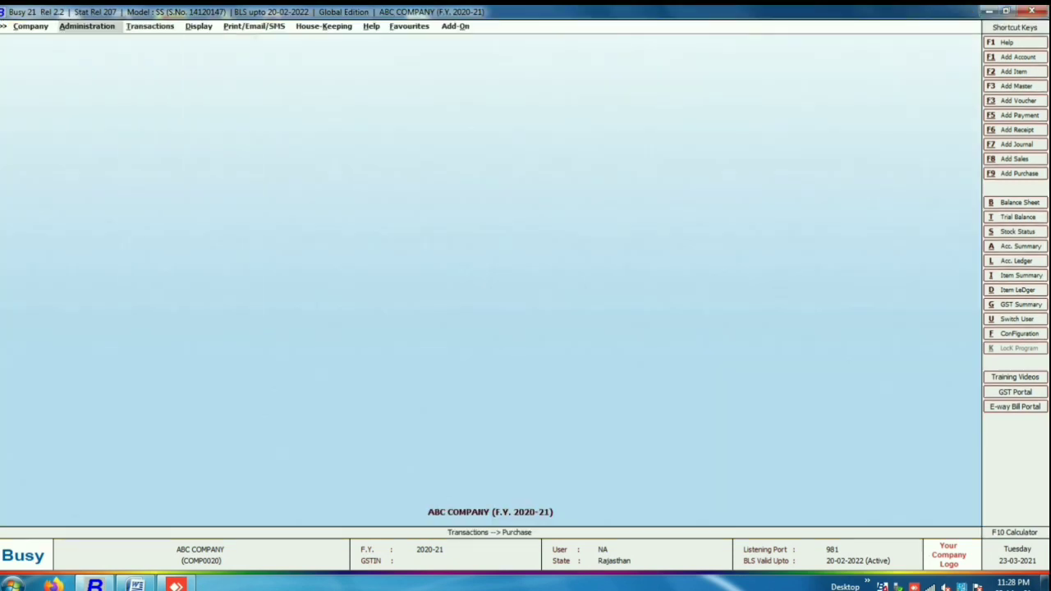
Open the voucher configuration of the Main series for Purchase vouchers
{"action": "key", "text": "Down"}
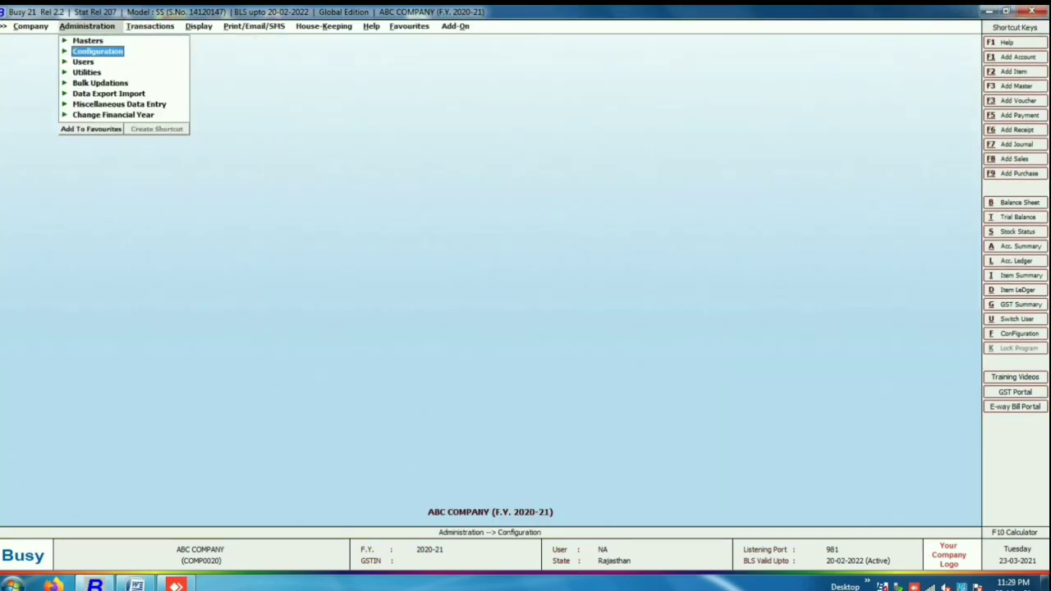
{"action": "key", "text": "Return"}
{"action": "key", "text": "Down"}
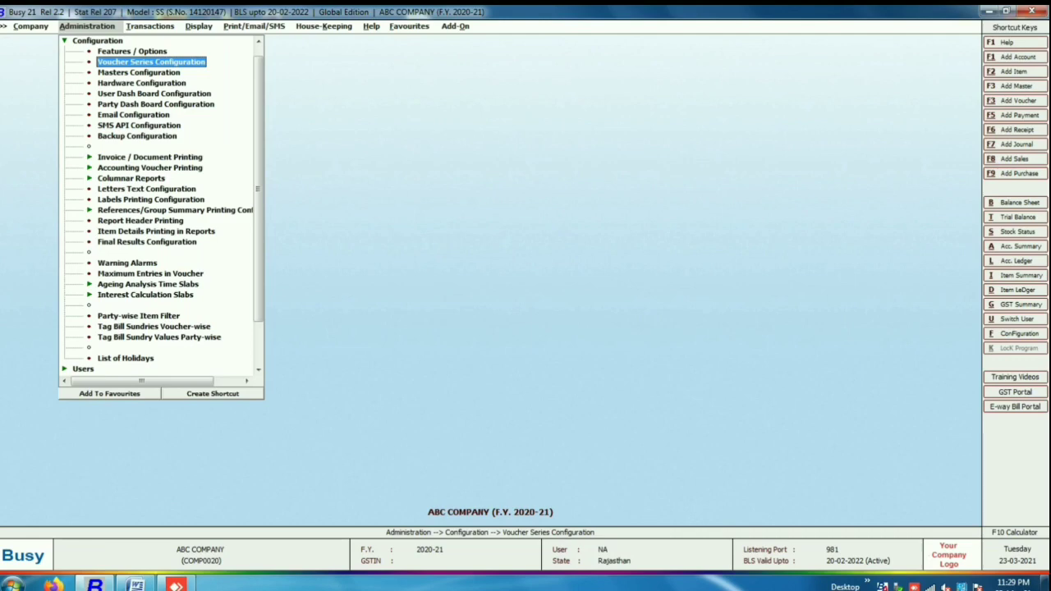
{"action": "key", "text": "Return"}
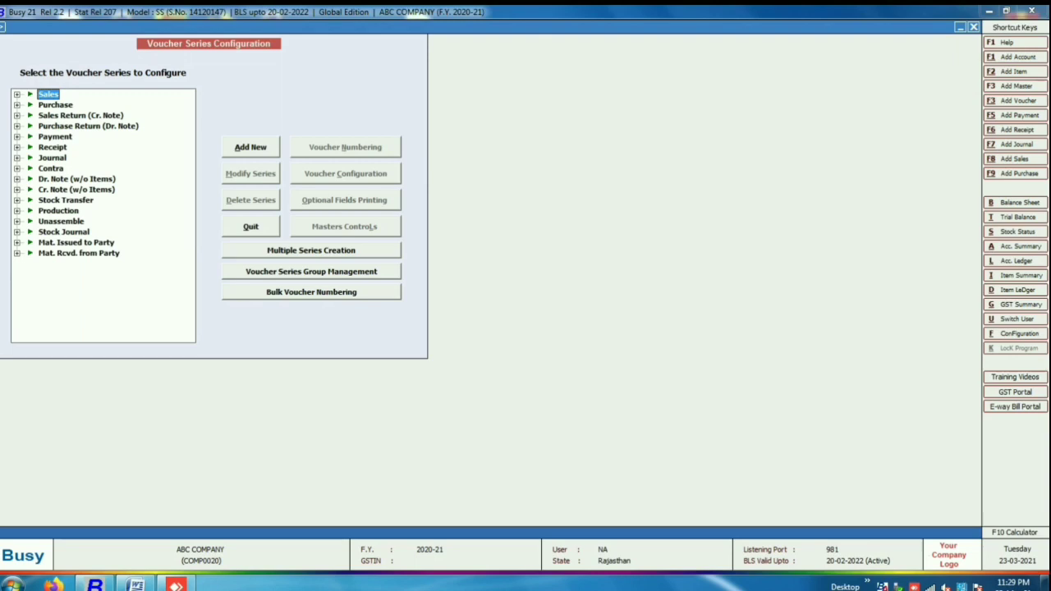
{"action": "left_click", "coordinate": [55, 104]}
{"action": "key", "text": "Right"}
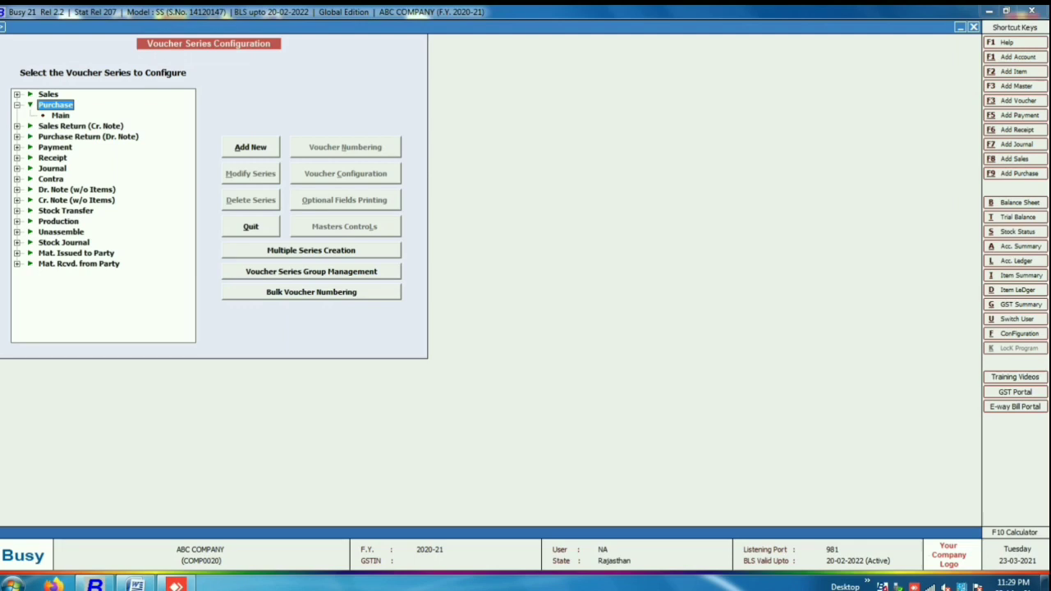
{"action": "left_click", "coordinate": [60, 115]}
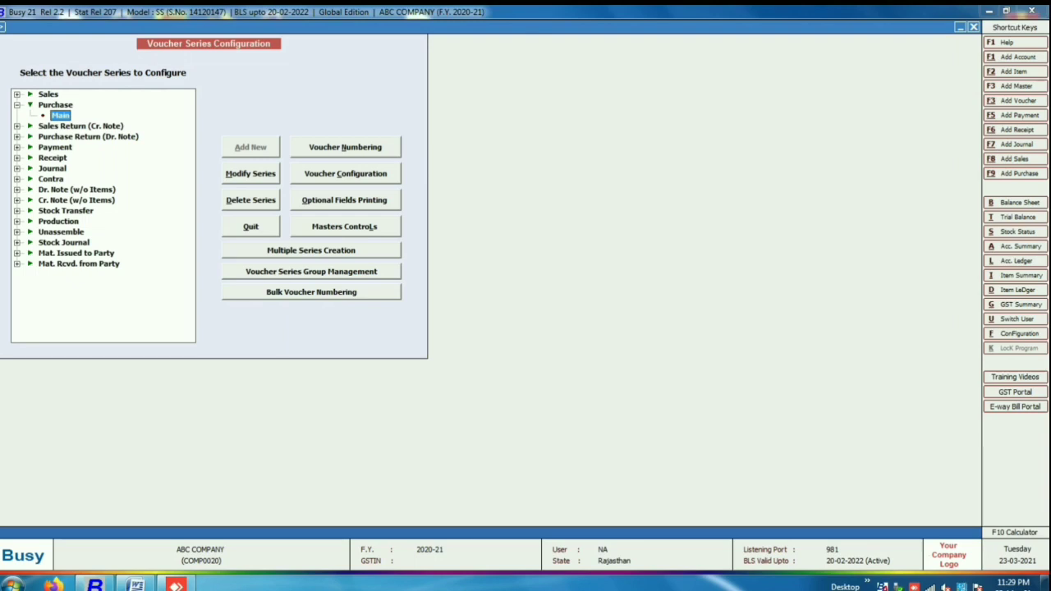
{"action": "key", "text": "alt+c"}
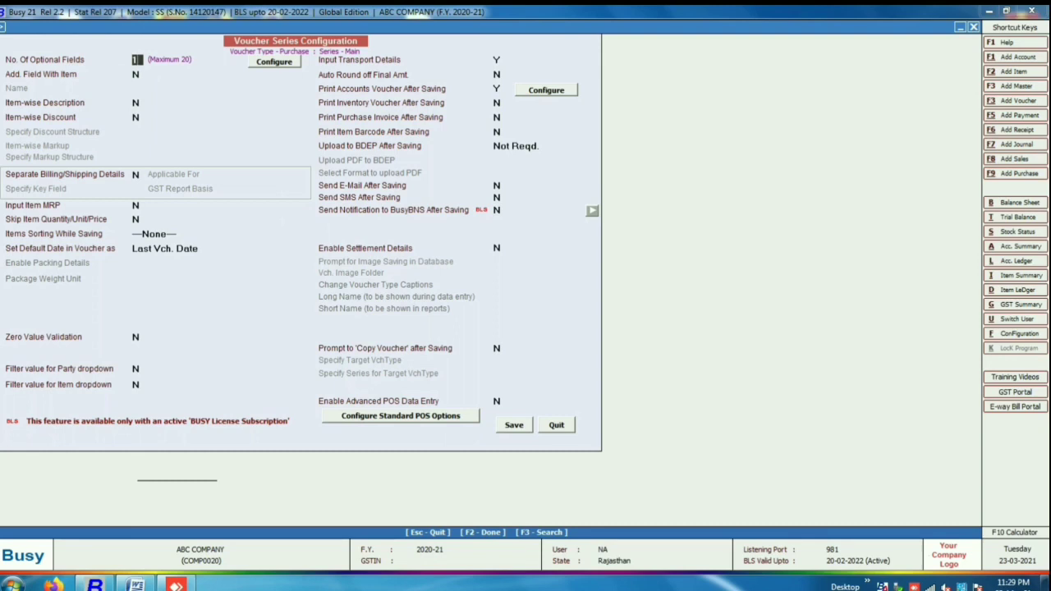
Keep one optional field, Purchase Bill Amount, review the available field types and choose Numeric
{"action": "key", "text": "Return"}
{"action": "key", "text": "Return"}
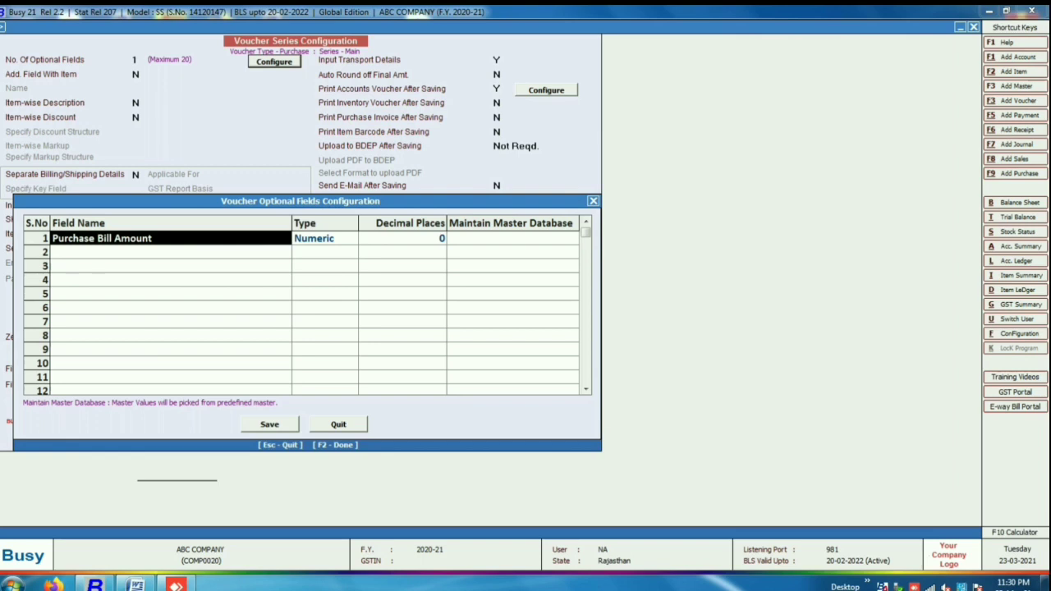
{"action": "left_click", "coordinate": [324, 238]}
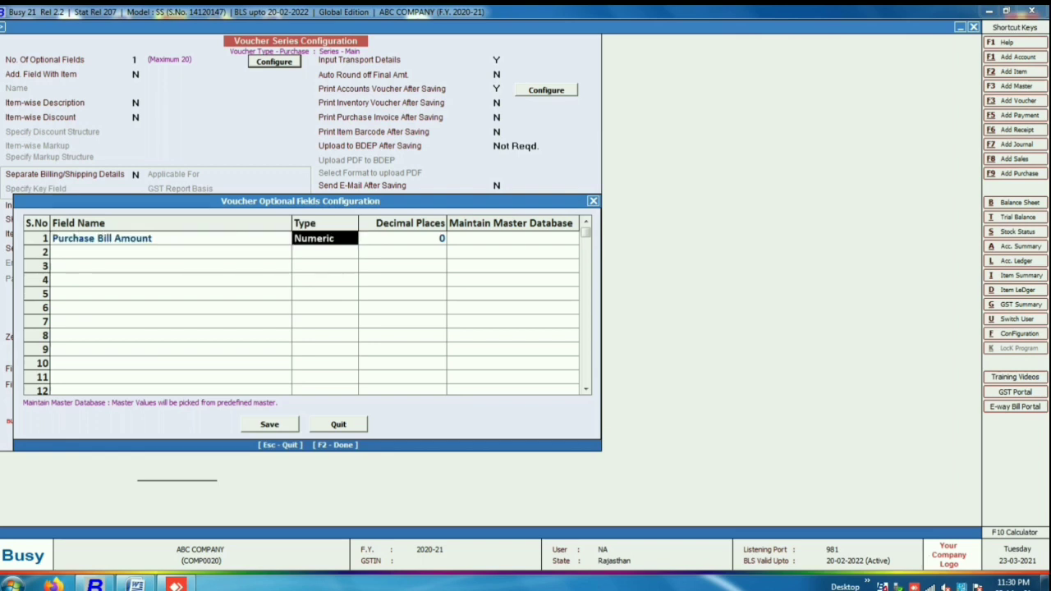
{"action": "key", "text": "Return"}
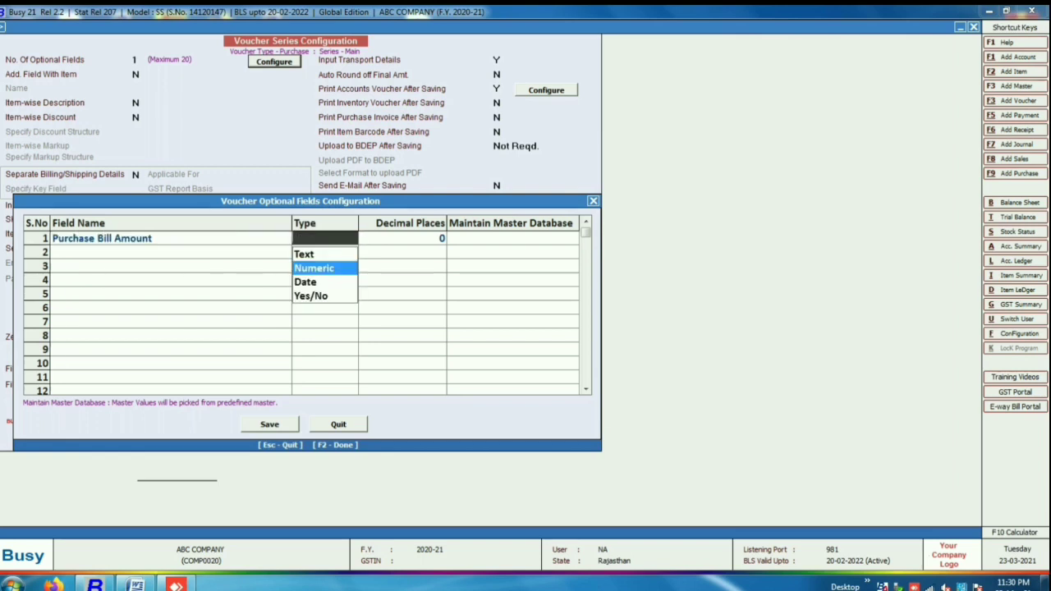
{"action": "key", "text": "Up"}
{"action": "key", "text": "Down"}
{"action": "key", "text": "Down"}
{"action": "key", "text": "Down"}
{"action": "key", "text": "Up"}
{"action": "key", "text": "Up"}
{"action": "key", "text": "Return"}
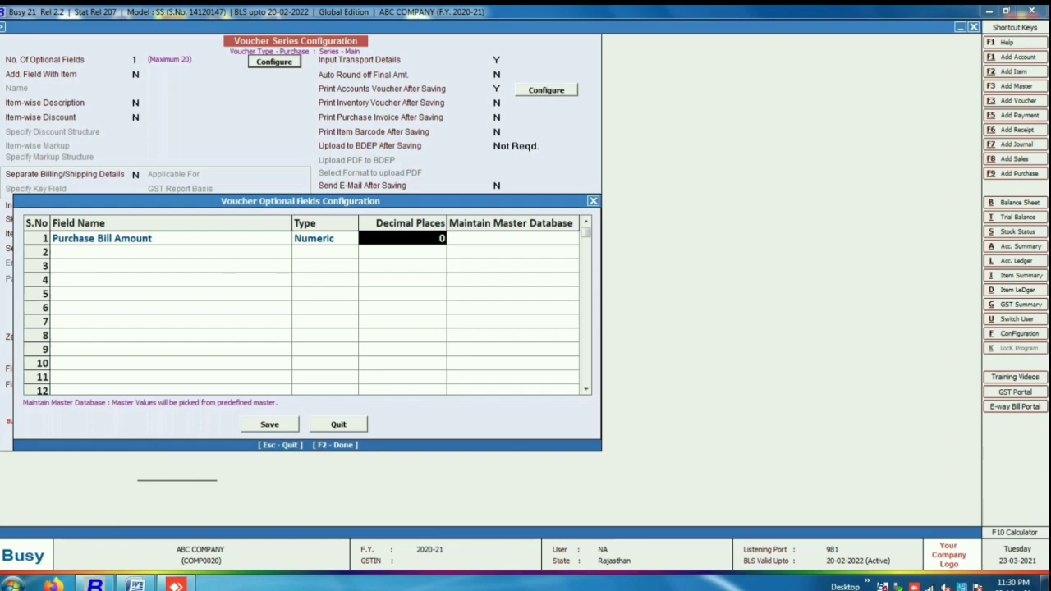
Save the optional field settings and the Purchase series configuration, and return to the main screen
{"action": "key", "text": "F2"}
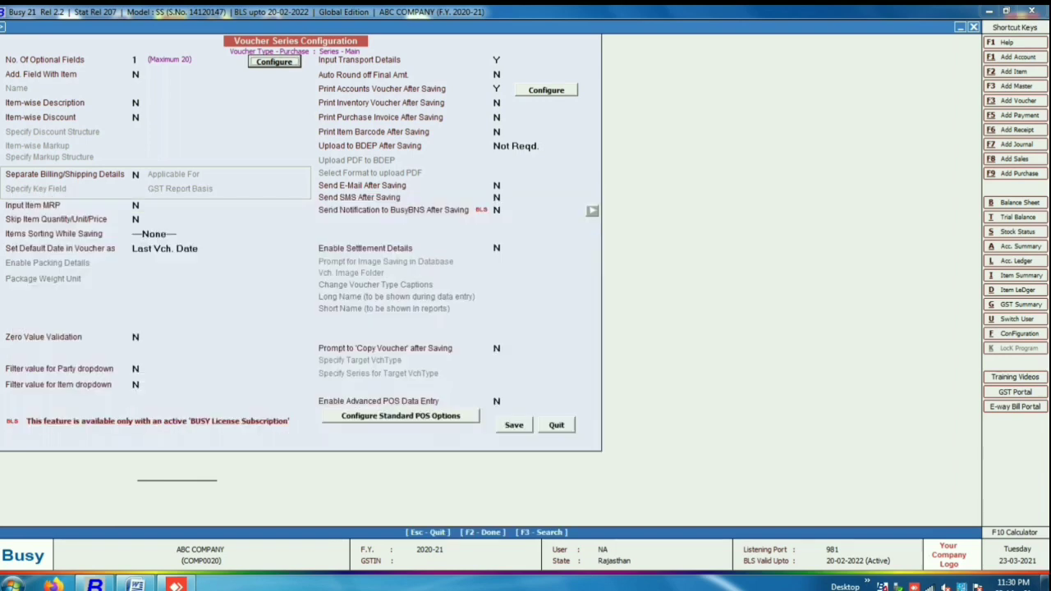
{"action": "key", "text": "Return"}
{"action": "key", "text": "F2"}
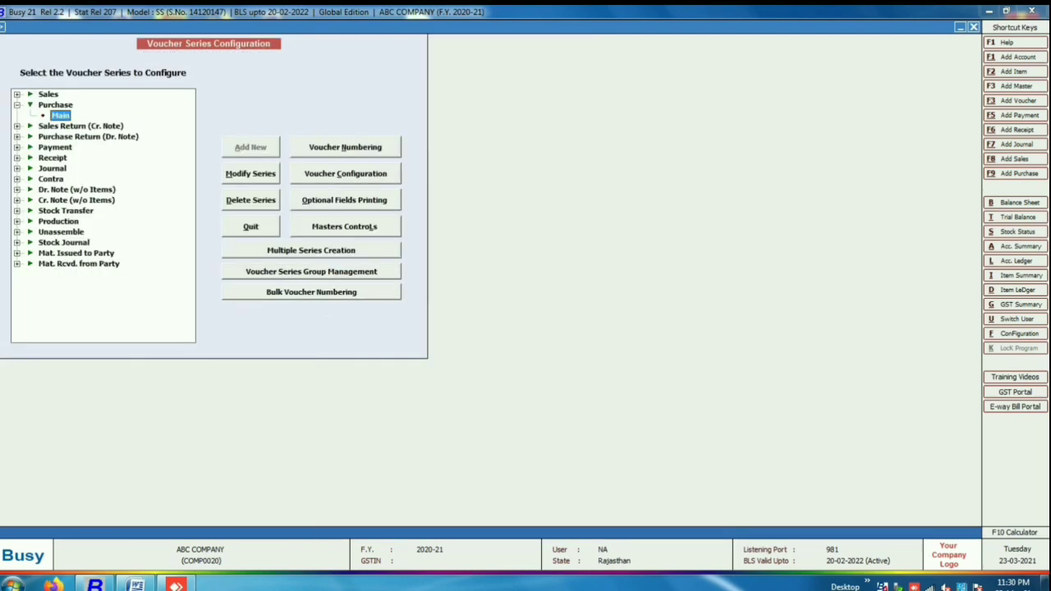
{"action": "key", "text": "Escape"}
{"action": "key", "text": "Escape"}
Start a new purchase voucher in series Main, dated 23-03-2021, keeping purchase type L/GST-ItemWise
{"action": "key", "text": "Right"}
{"action": "key", "text": "Right"}
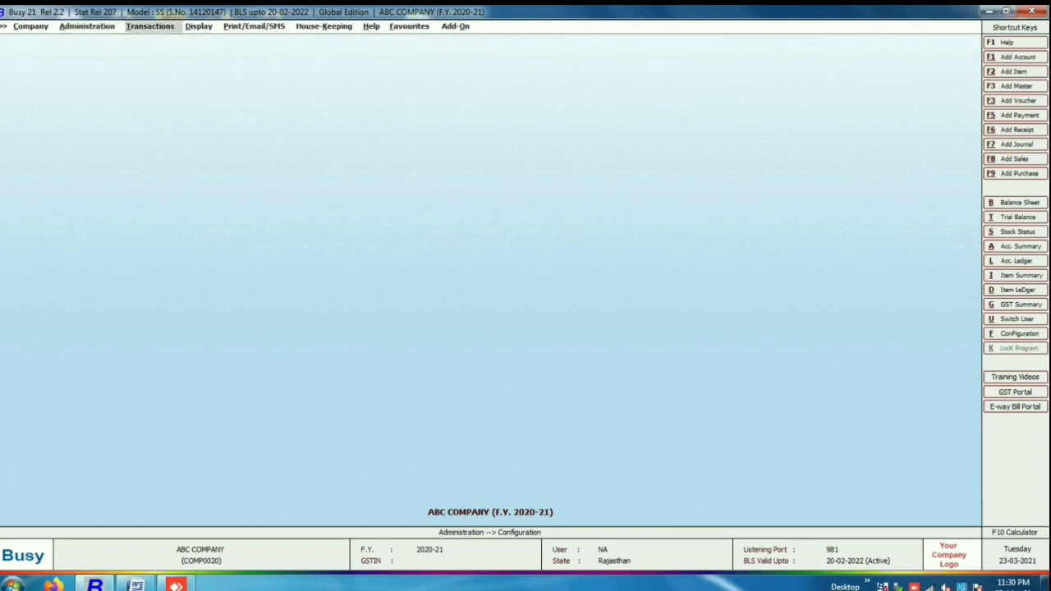
{"action": "key", "text": "Left"}
{"action": "key", "text": "Return"}
{"action": "key", "text": "Down"}
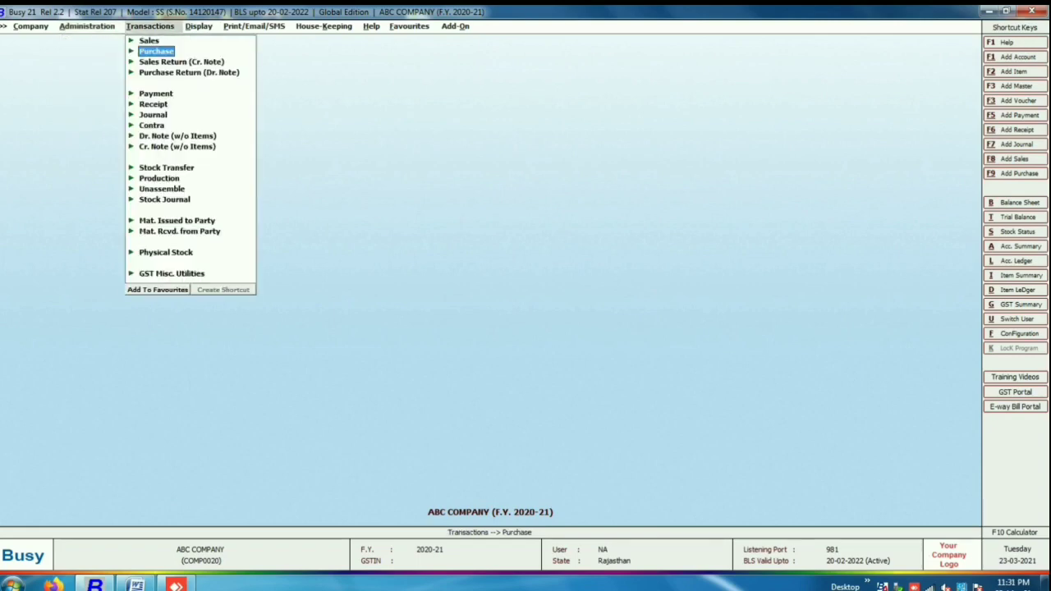
{"action": "key", "text": "Return"}
{"action": "key", "text": "Return"}
{"action": "key", "text": "Return"}
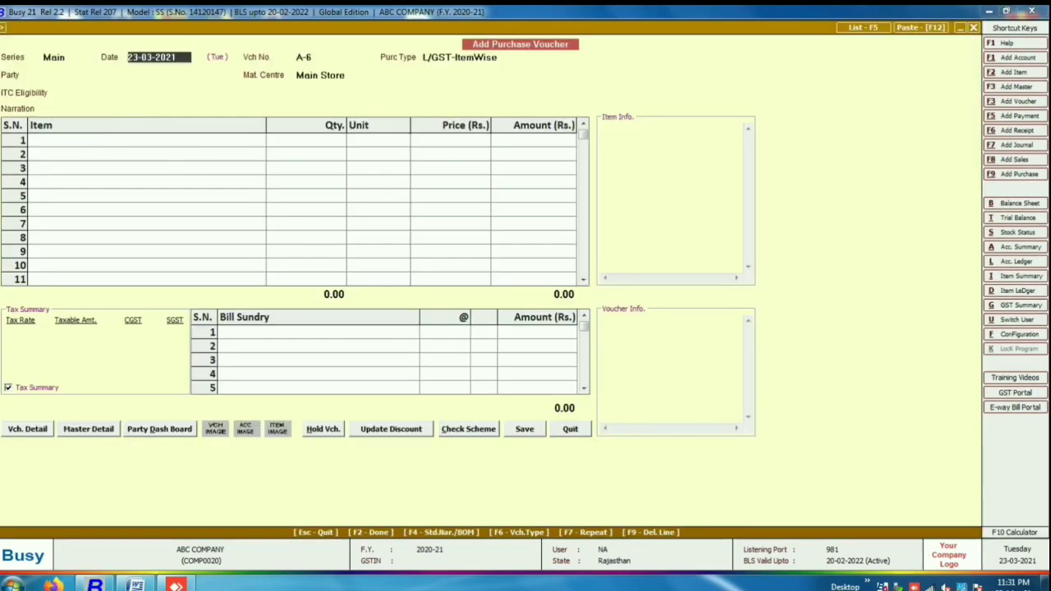
{"action": "type", "text": "23"}
{"action": "key", "text": "Return"}
{"action": "key", "text": "Return"}
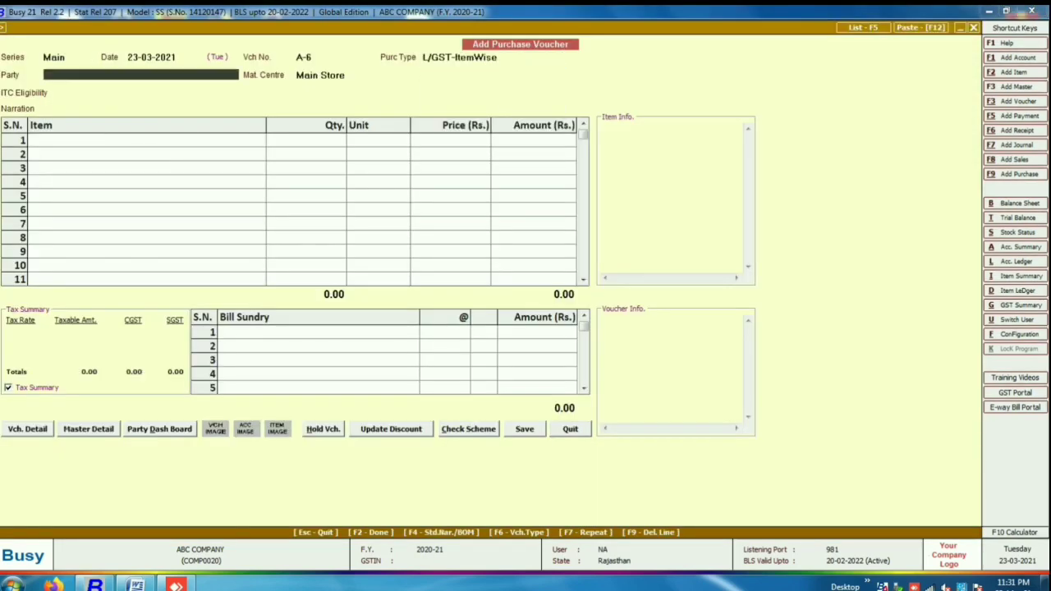
Set the party to BABA FOODS, keeping material centre Main Store and ITC eligibility Input Goods/Services
{"action": "type", "text": "BABA"}
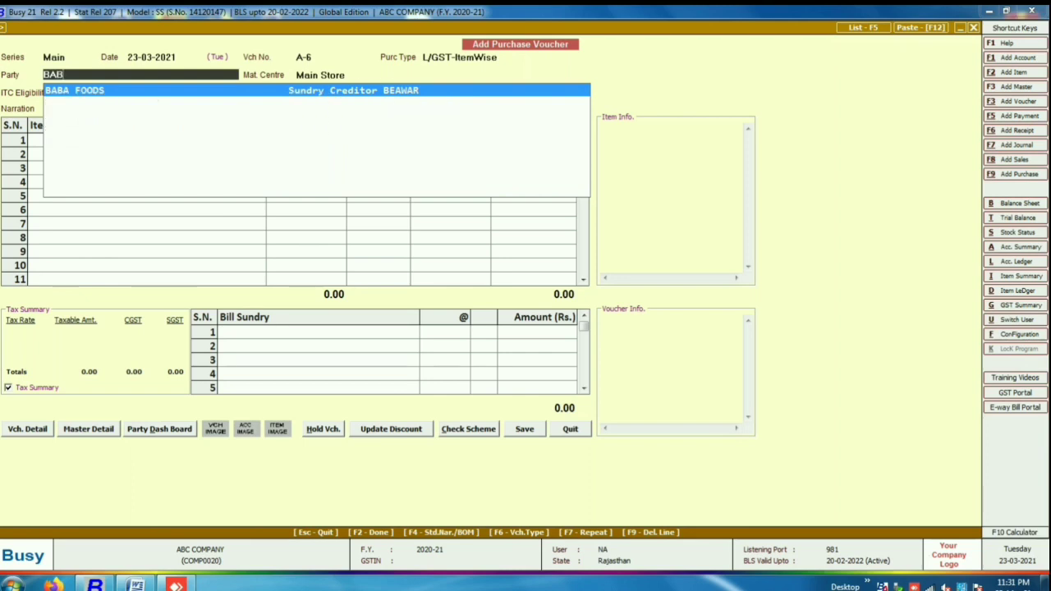
{"action": "key", "text": "Return"}
{"action": "key", "text": "Return"}
{"action": "key", "text": "Return"}
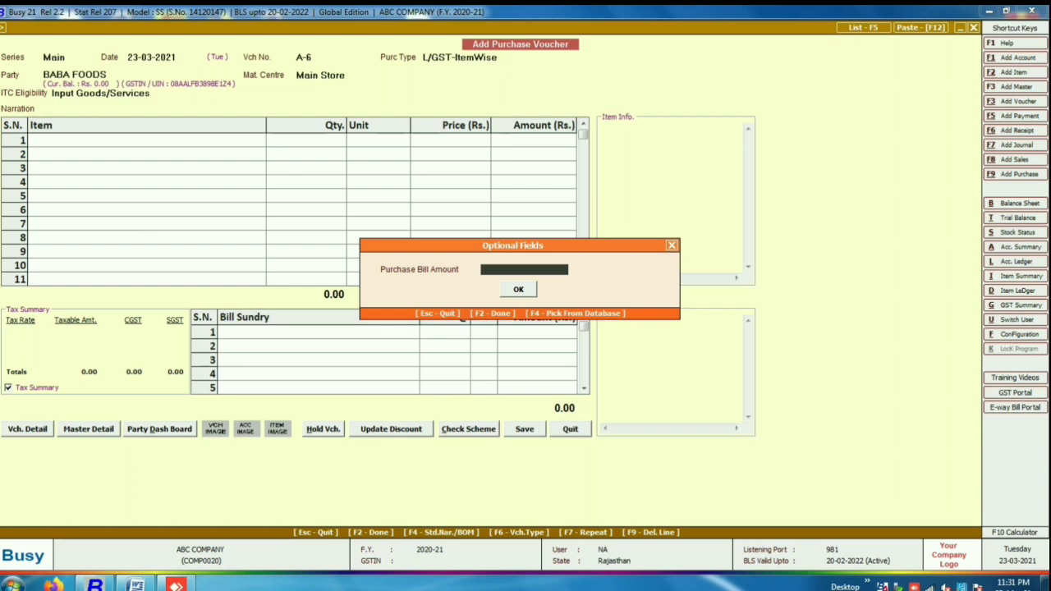
Record 45,494 as the voucher's Purchase Bill Amount and confirm the optional fields
{"action": "type", "text": "459"}
{"action": "key", "text": "BackSpace"}
{"action": "type", "text": "494"}
{"action": "key", "text": "Return"}
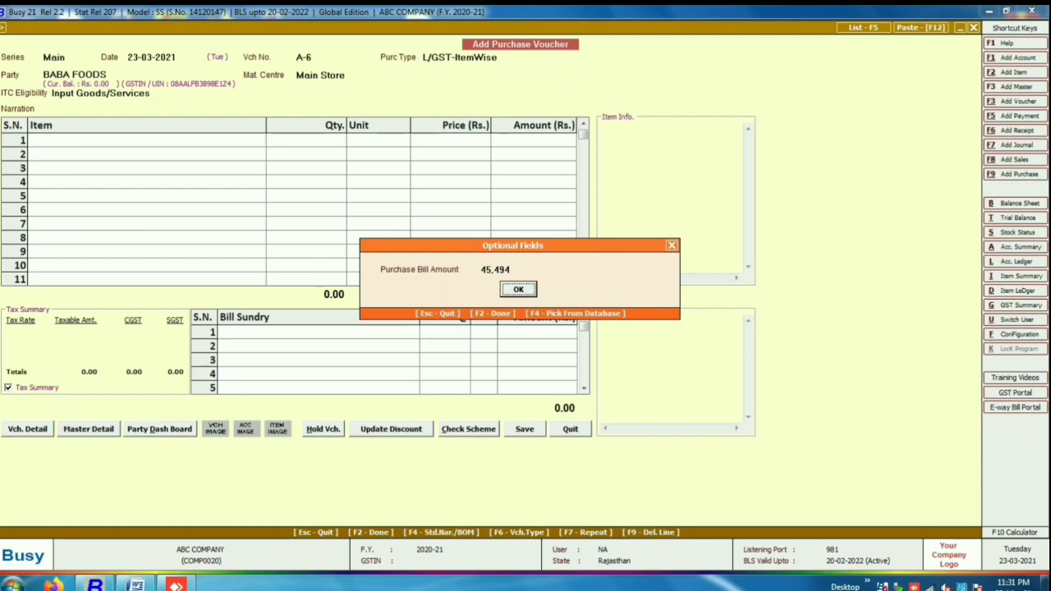
{"action": "key", "text": "Return"}
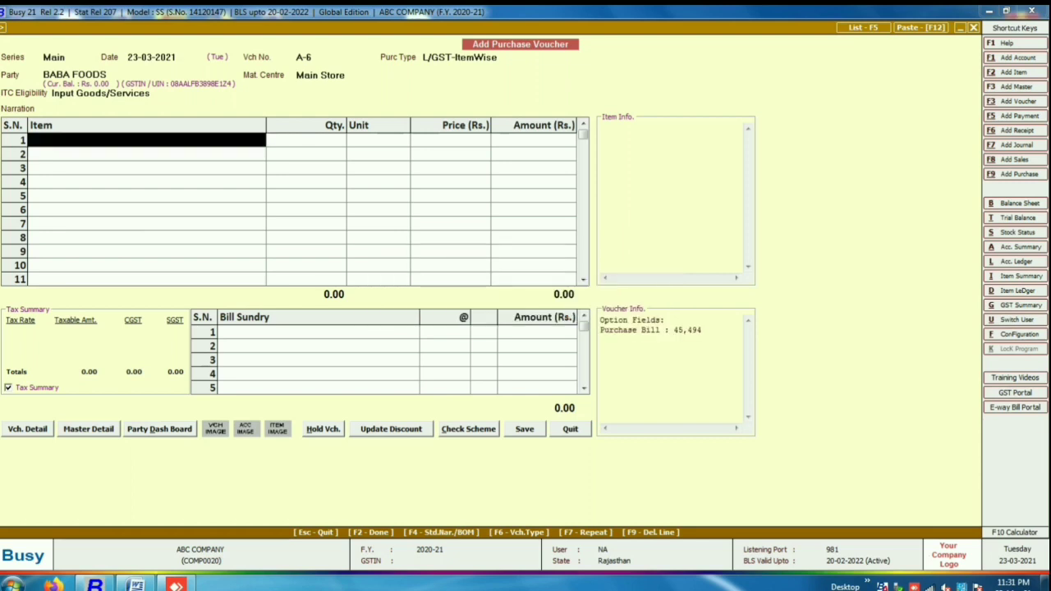
Add item YUMZ FUFF 5/- on the first line with quantity 95 C/B at price 225.00
{"action": "key", "text": "Return"}
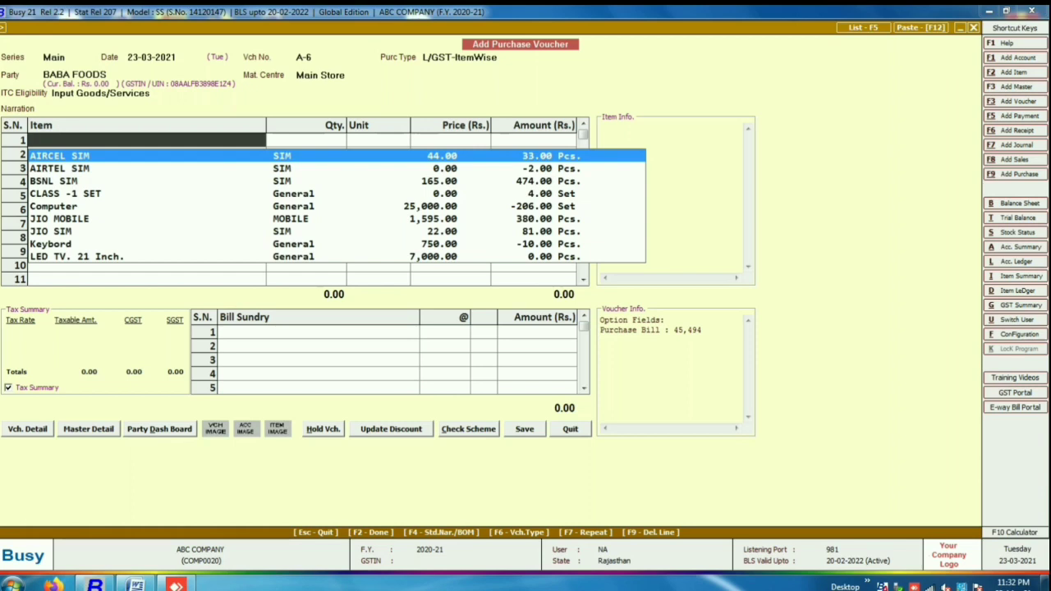
{"action": "type", "text": "YM"}
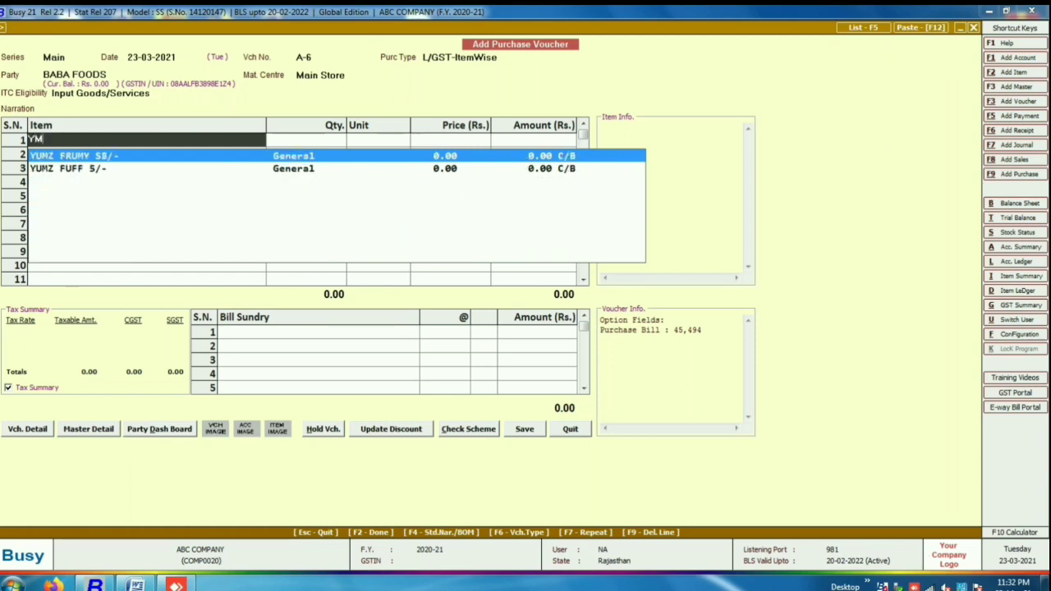
{"action": "key", "text": "Down"}
{"action": "key", "text": "Return"}
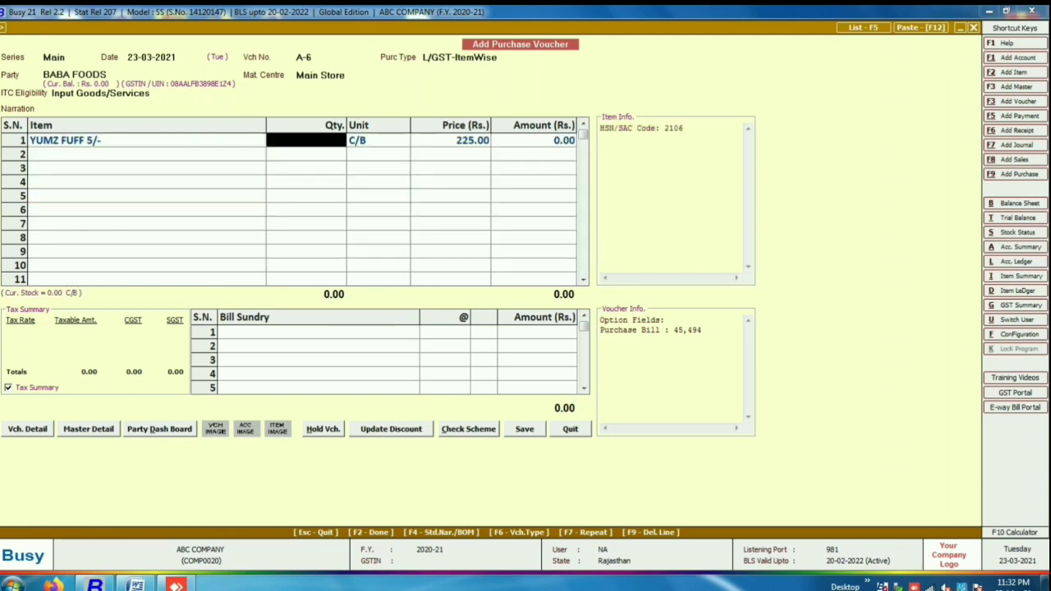
{"action": "type", "text": "95"}
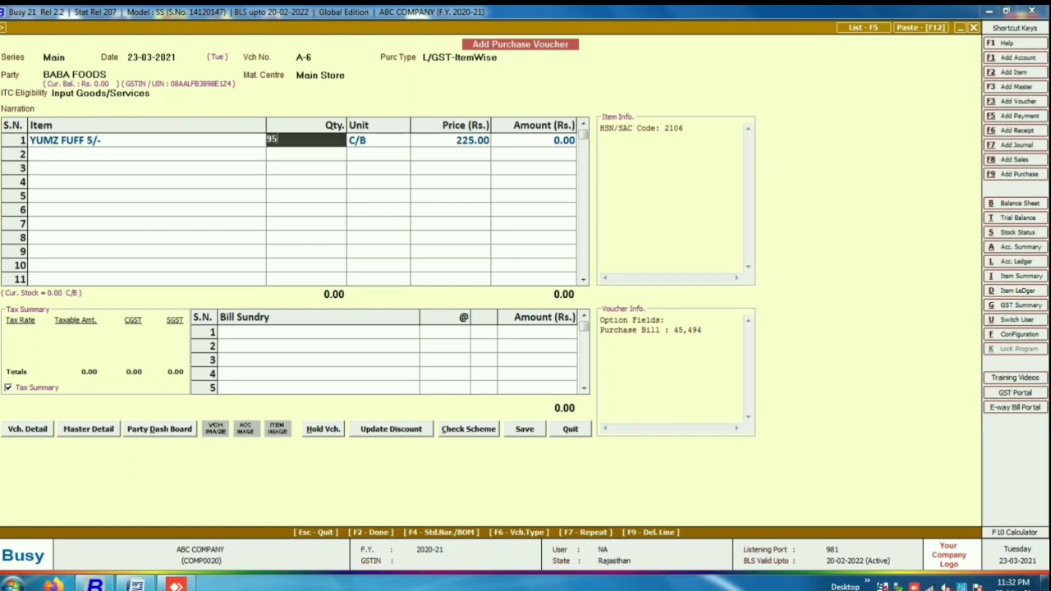
{"action": "key", "text": "Return"}
{"action": "key", "text": "Return"}
{"action": "key", "text": "Return"}
{"action": "key", "text": "Return"}
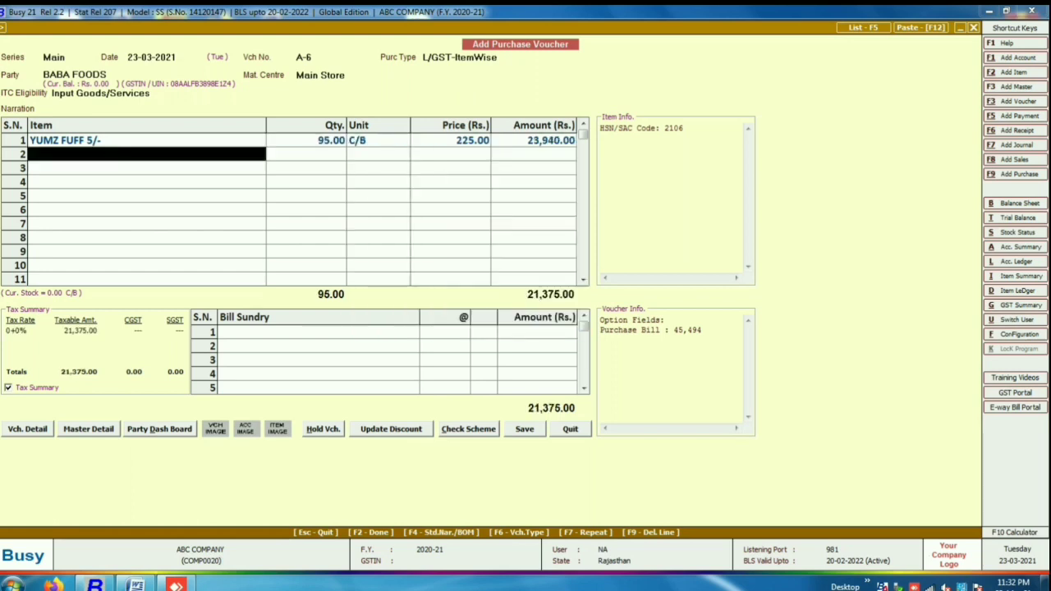
Add YUMZ FUFF 5/- again on the second line with quantity 77 C/B at price 225.00
{"action": "type", "text": "YUM"}
{"action": "key", "text": "Down"}
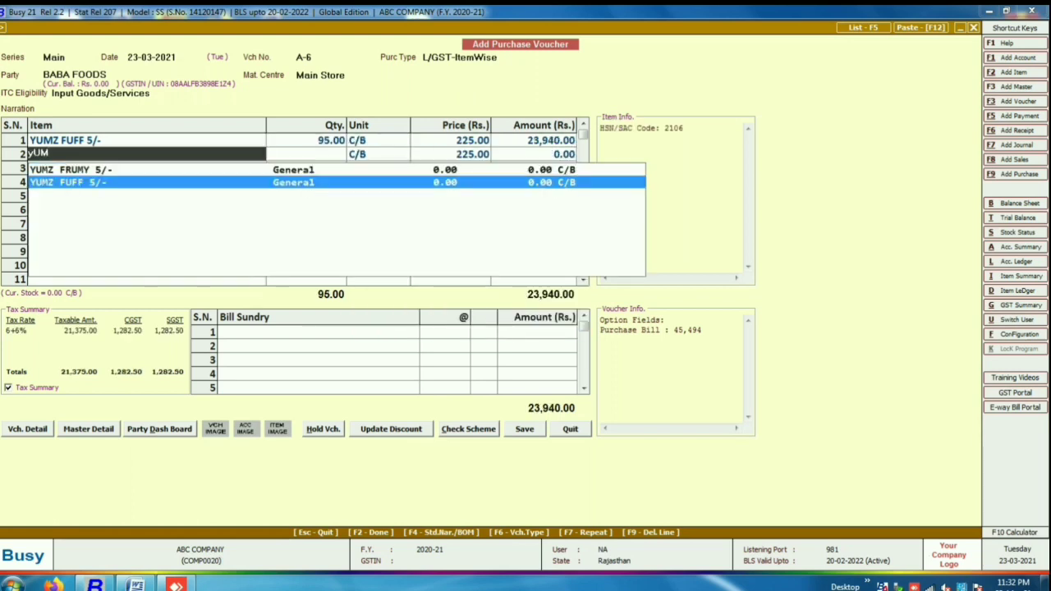
{"action": "key", "text": "Return"}
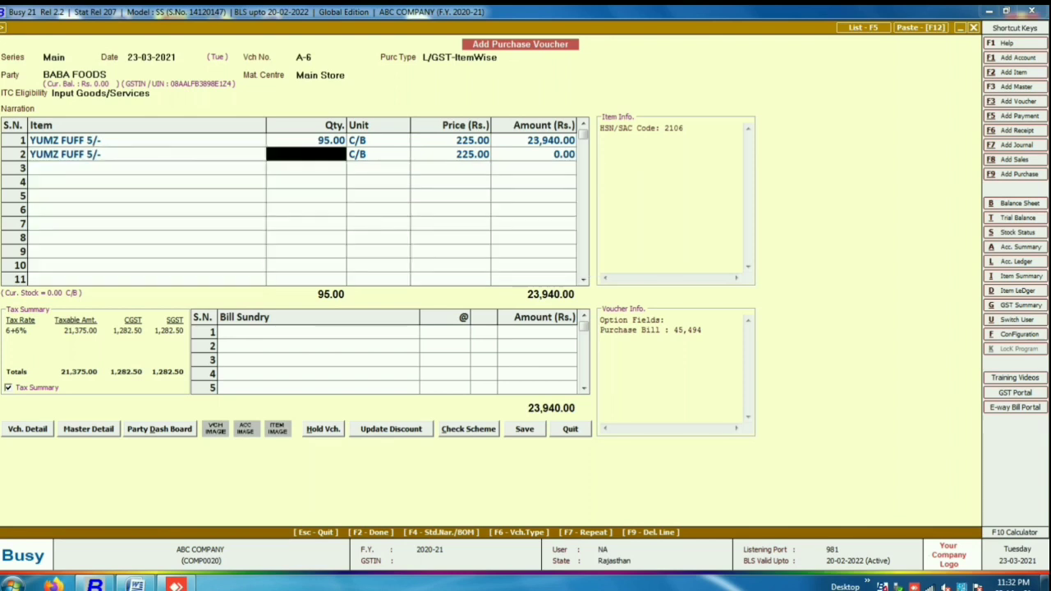
{"action": "type", "text": "77"}
{"action": "key", "text": "Return"}
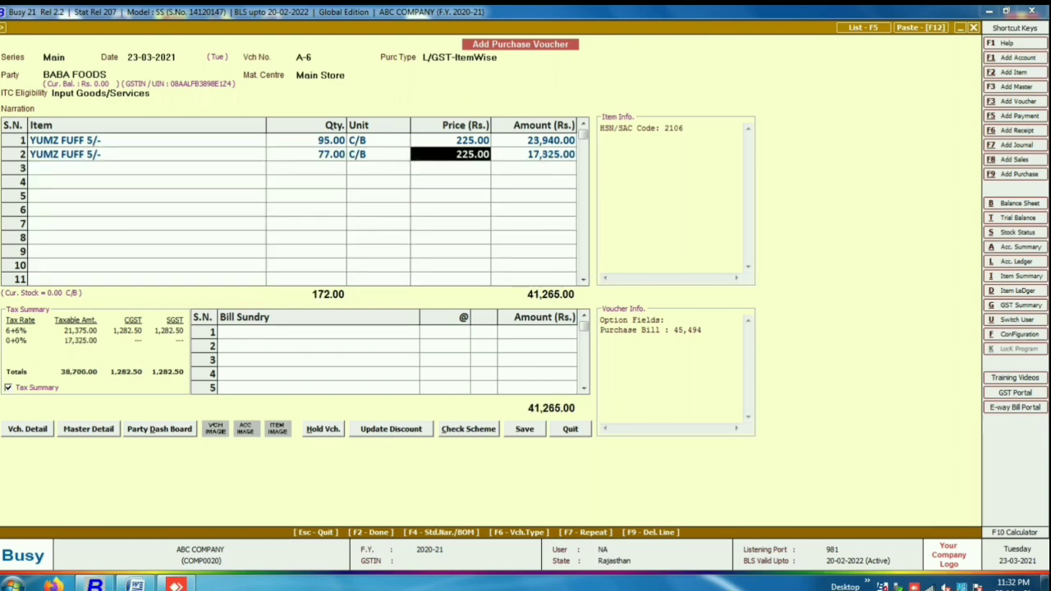
{"action": "key", "text": "Return"}
{"action": "key", "text": "Return"}
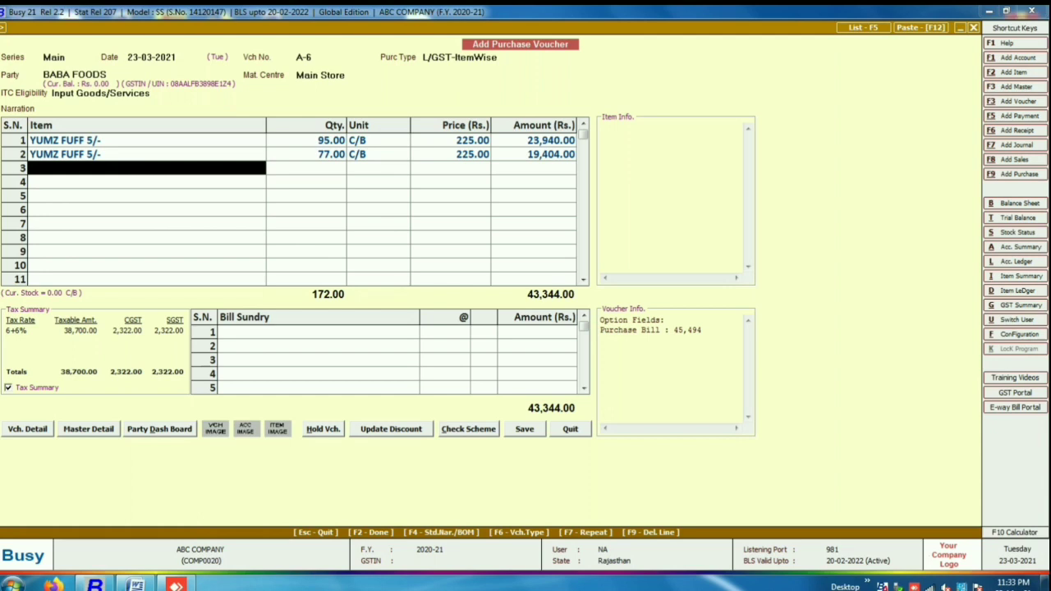
Add item RITHIKA SAJ LE SANWARE MRP 5/- on the third line with quantity 50 PKT at price 32.00
{"action": "type", "text": "R"}
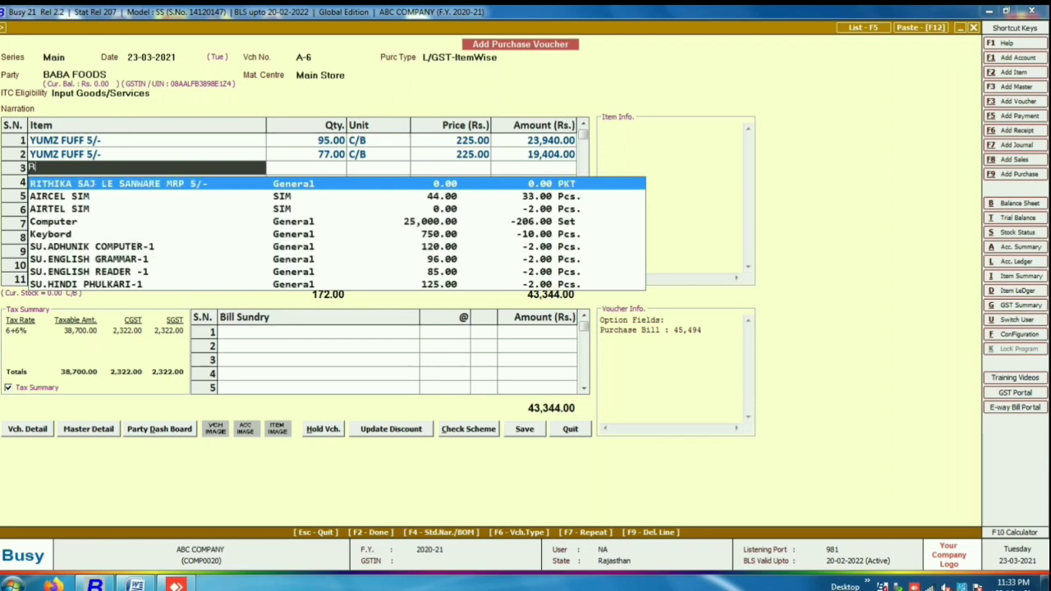
{"action": "type", "text": "ITH"}
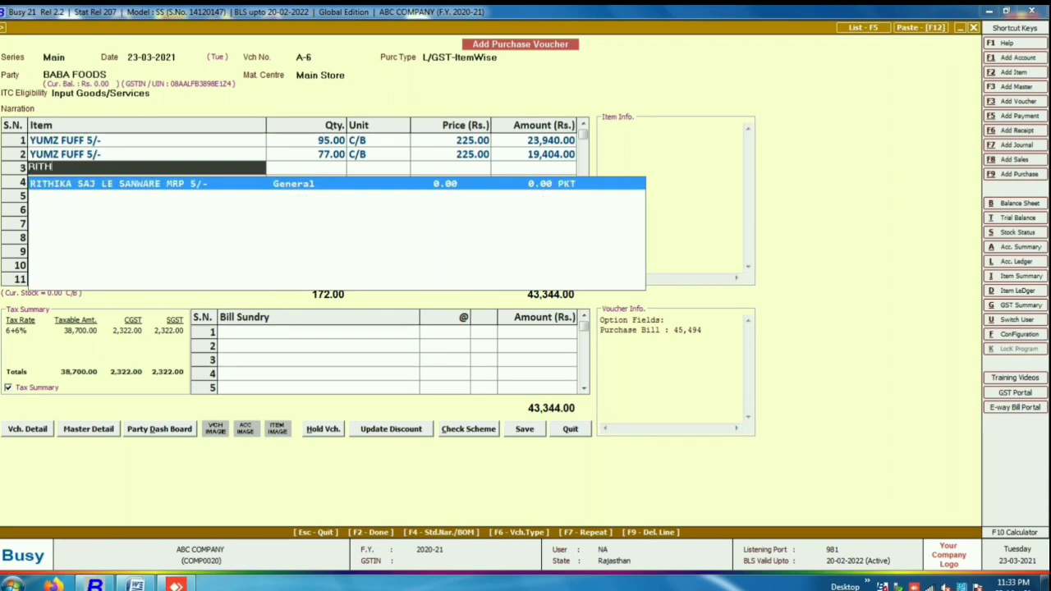
{"action": "key", "text": "Return"}
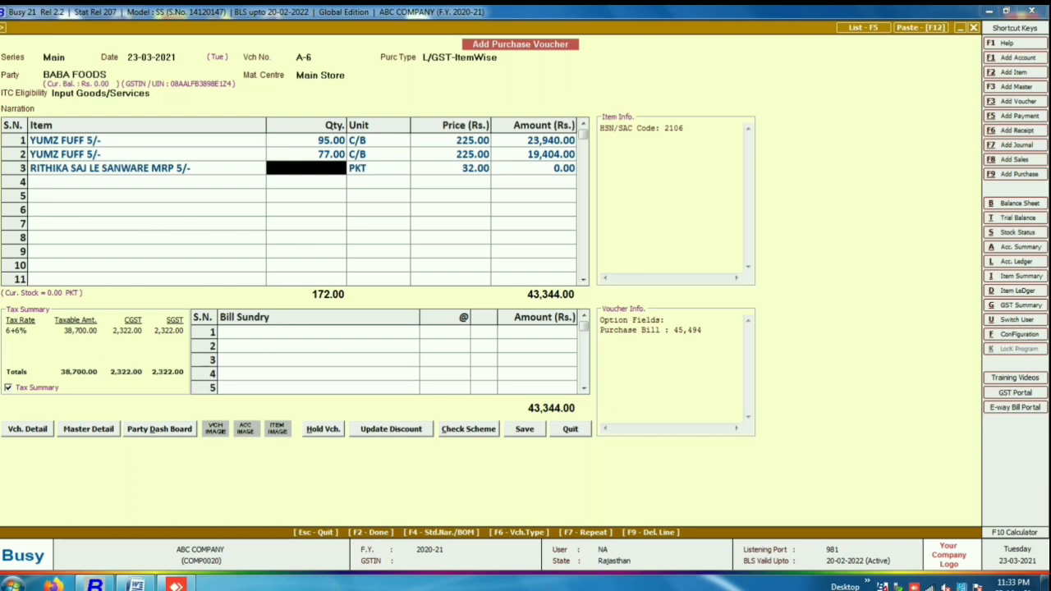
{"action": "type", "text": "50"}
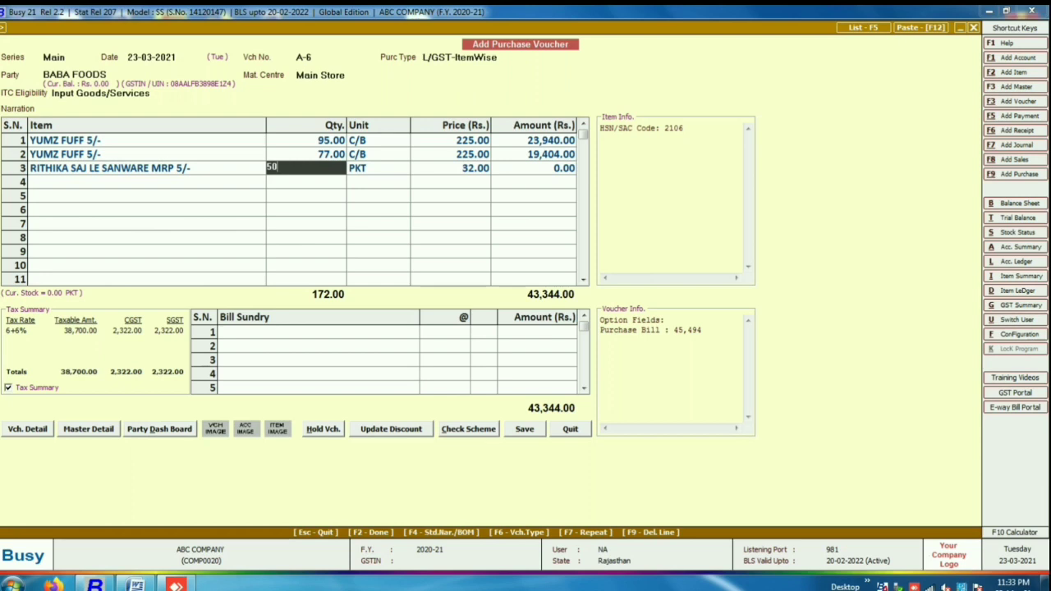
{"action": "key", "text": "Return"}
{"action": "key", "text": "Return"}
{"action": "key", "text": "Return"}
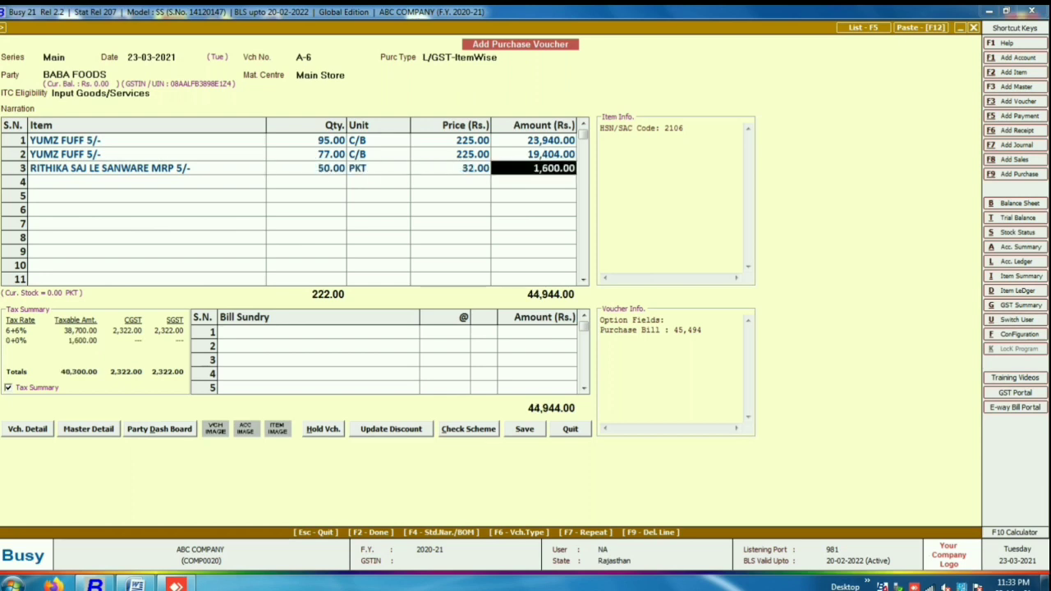
{"action": "key", "text": "Return"}
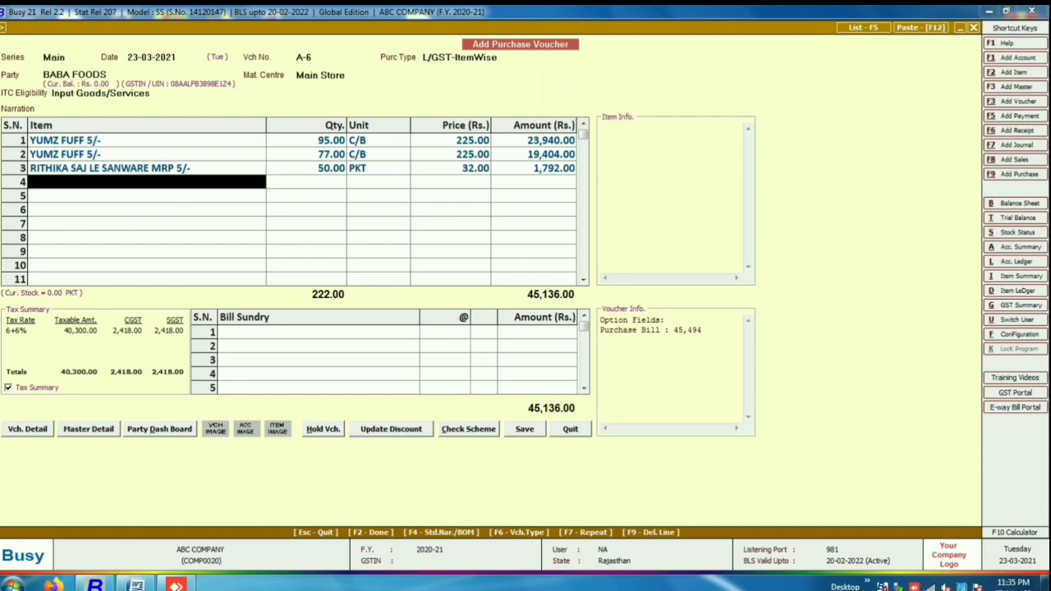
Finish item entry and record purchase bill number 7512 dated 23-03-2021 in the GST reporting details
{"action": "key", "text": "Return"}
{"action": "key", "text": "Return"}
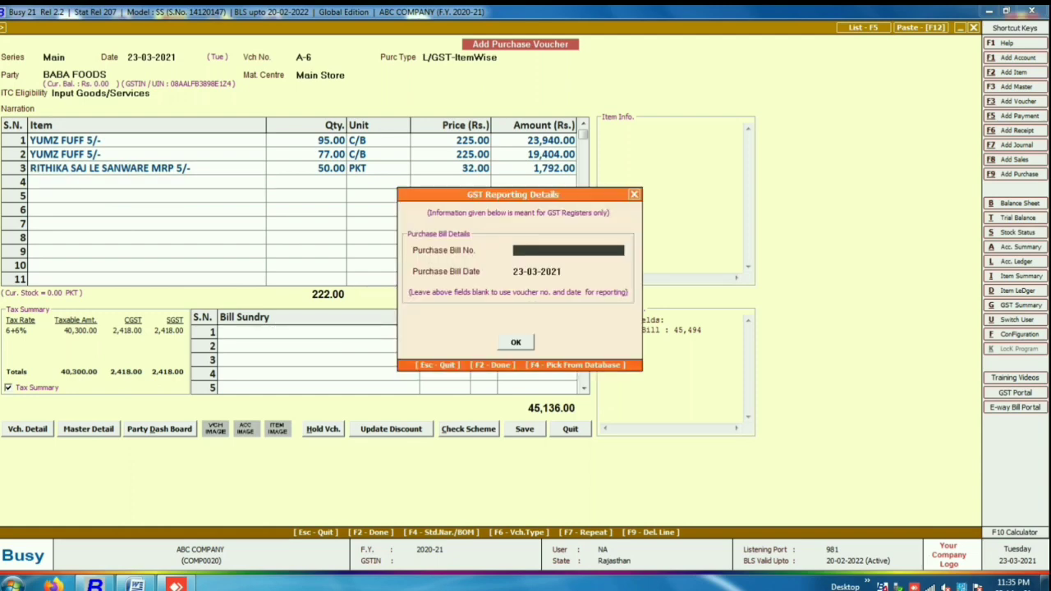
{"action": "type", "text": "7512"}
{"action": "key", "text": "Return"}
{"action": "key", "text": "Return"}
{"action": "key", "text": "Return"}
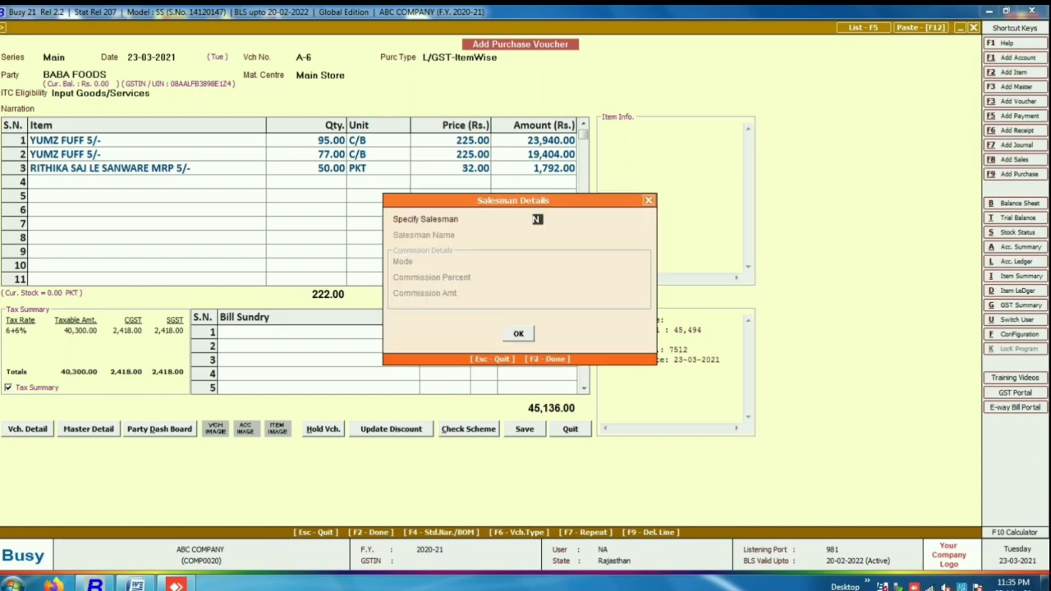
Leave the salesman unspecified, accept the transport details, and adjust the BABA FOODS amount against new reference 7512
{"action": "key", "text": "Return"}
{"action": "key", "text": "Return"}
{"action": "key", "text": "Return"}
{"action": "key", "text": "Return"}
{"action": "key", "text": "Return"}
{"action": "key", "text": "Return"}
{"action": "key", "text": "Return"}
{"action": "key", "text": "Return"}
{"action": "key", "text": "Return"}
{"action": "key", "text": "Return"}
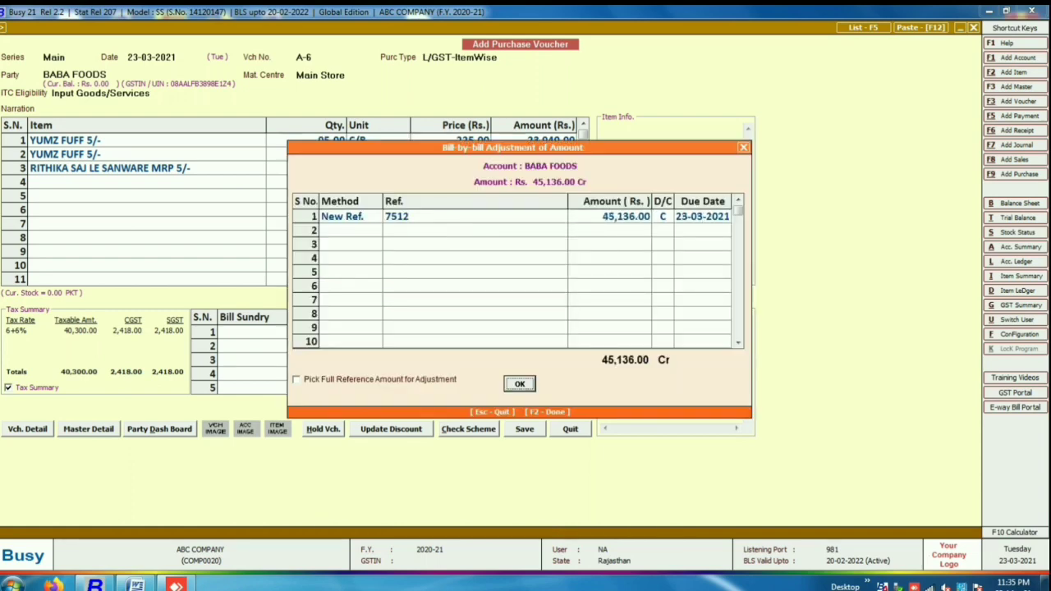
{"action": "key", "text": "Return"}
{"action": "key", "text": "Return"}
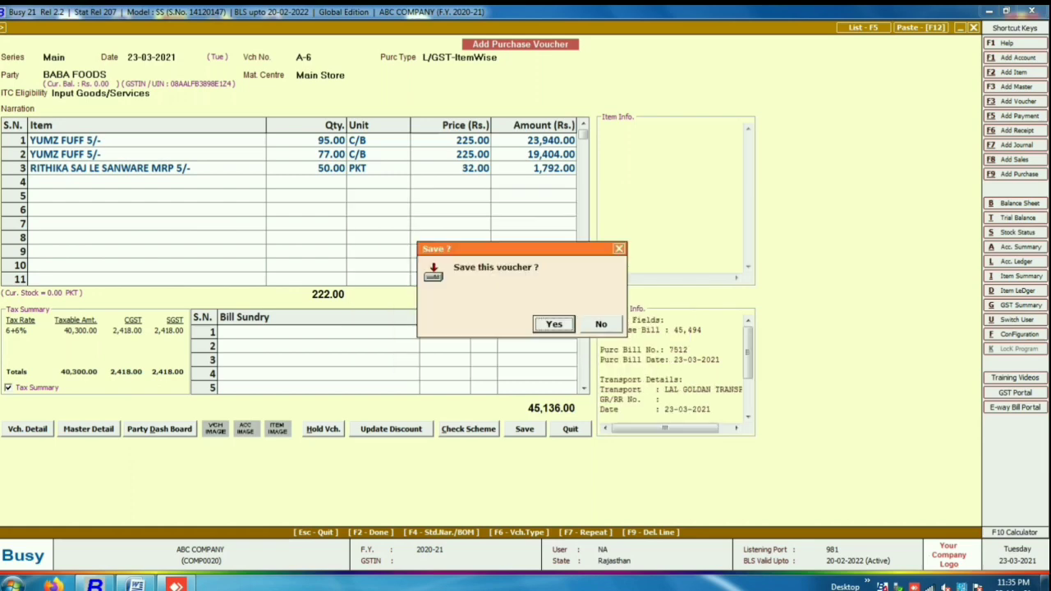
Save the purchase voucher without updating item sales prices or printing it, and leave purchase voucher entry
{"action": "key", "text": "Return"}
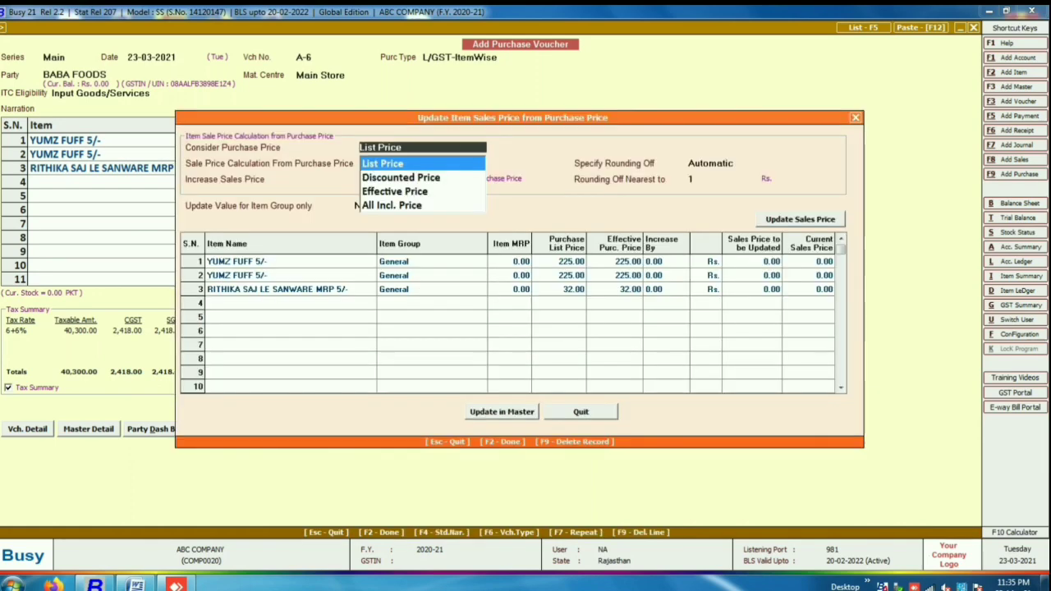
{"action": "key", "text": "Return"}
{"action": "key", "text": "Escape"}
{"action": "key", "text": "Return"}
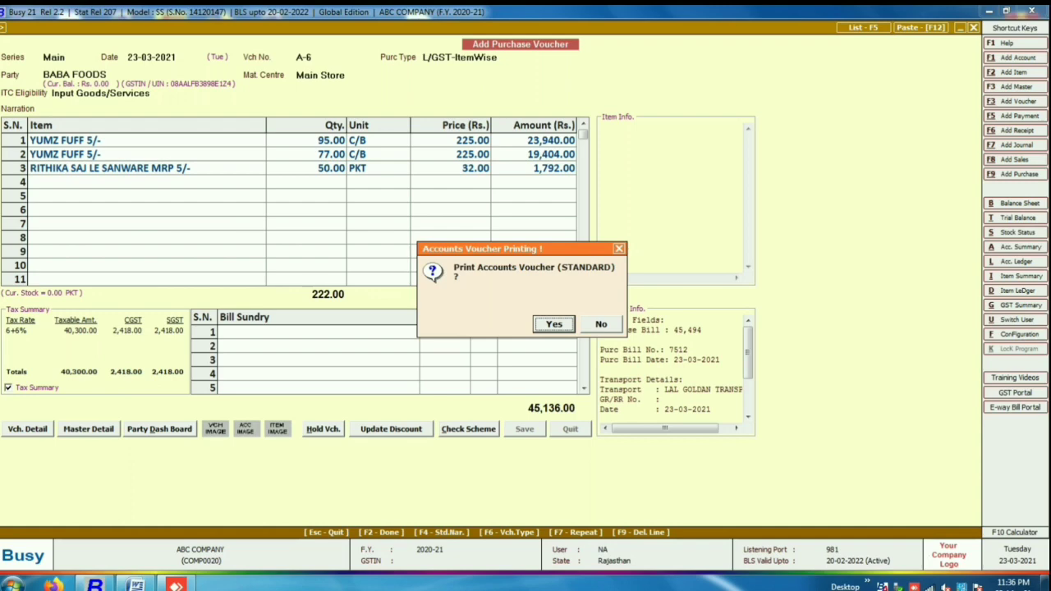
{"action": "key", "text": "n"}
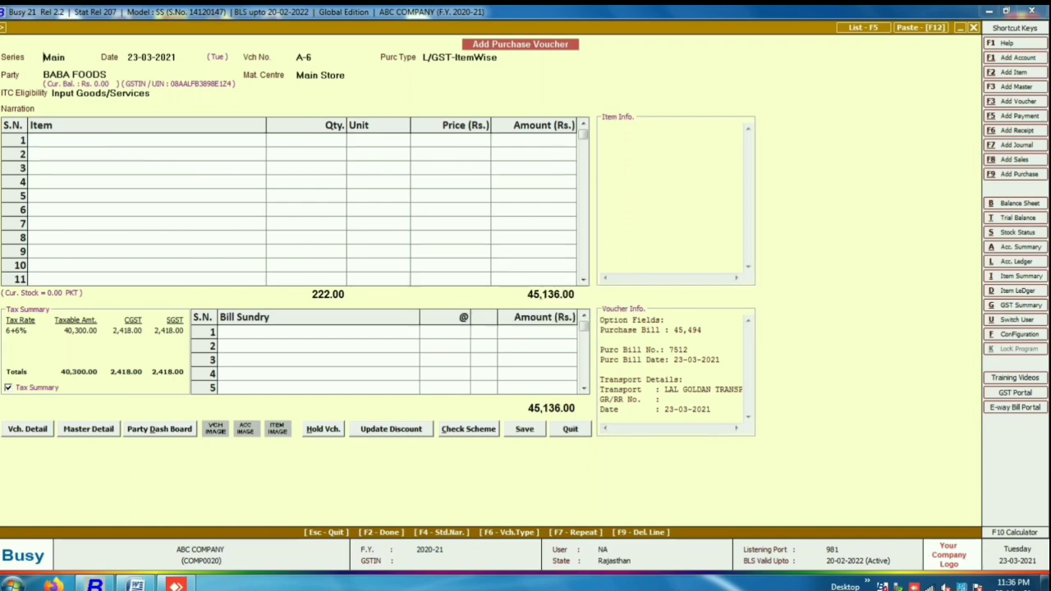
{"action": "key", "text": "Escape"}
{"action": "key", "text": "Escape"}
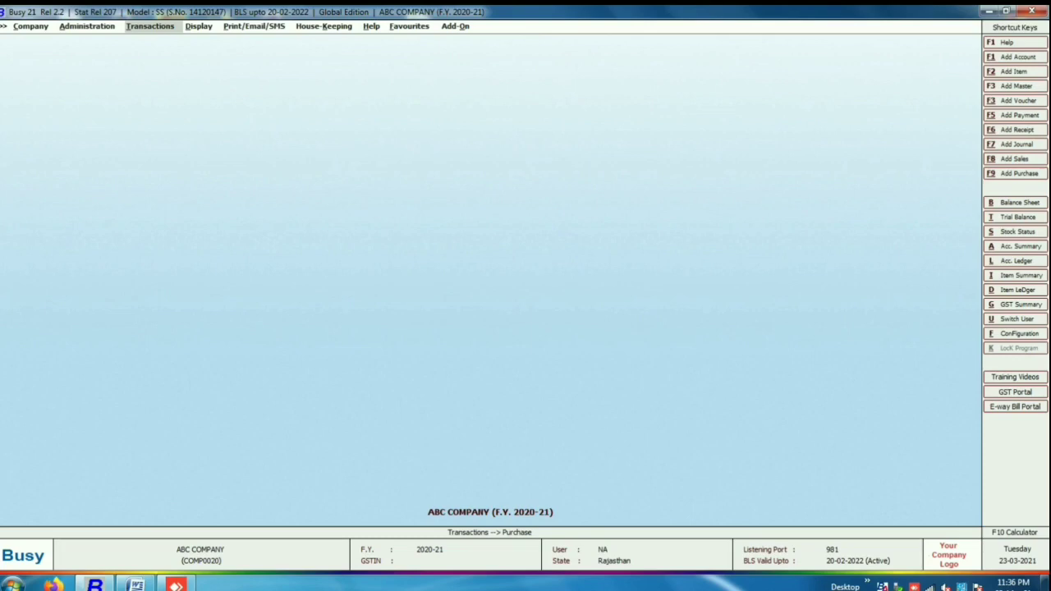
Open the standard Purchase Register for all purchase types and all parties
{"action": "key", "text": "Right"}
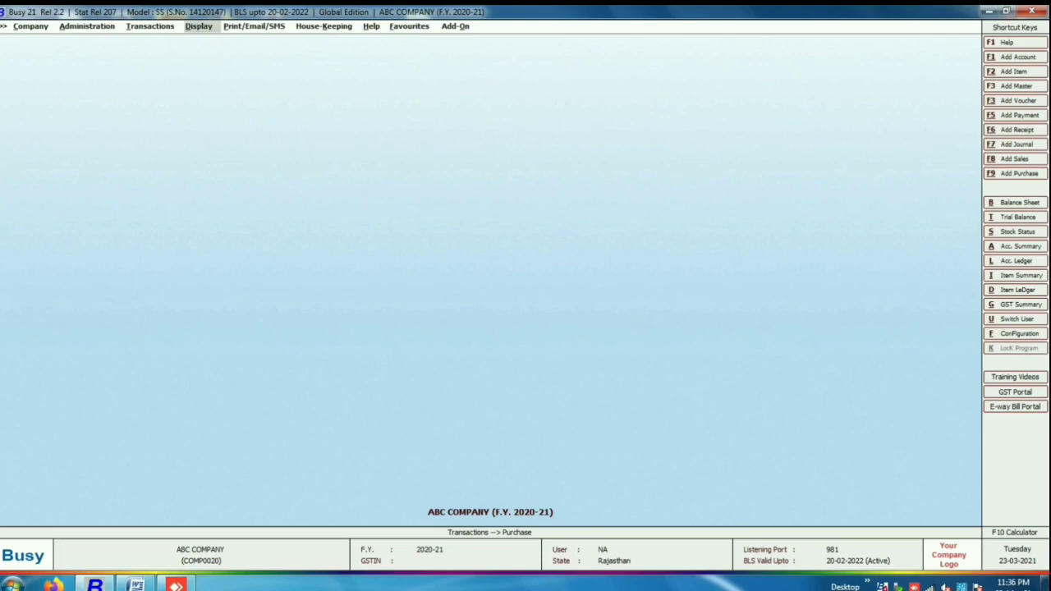
{"action": "key", "text": "Return"}
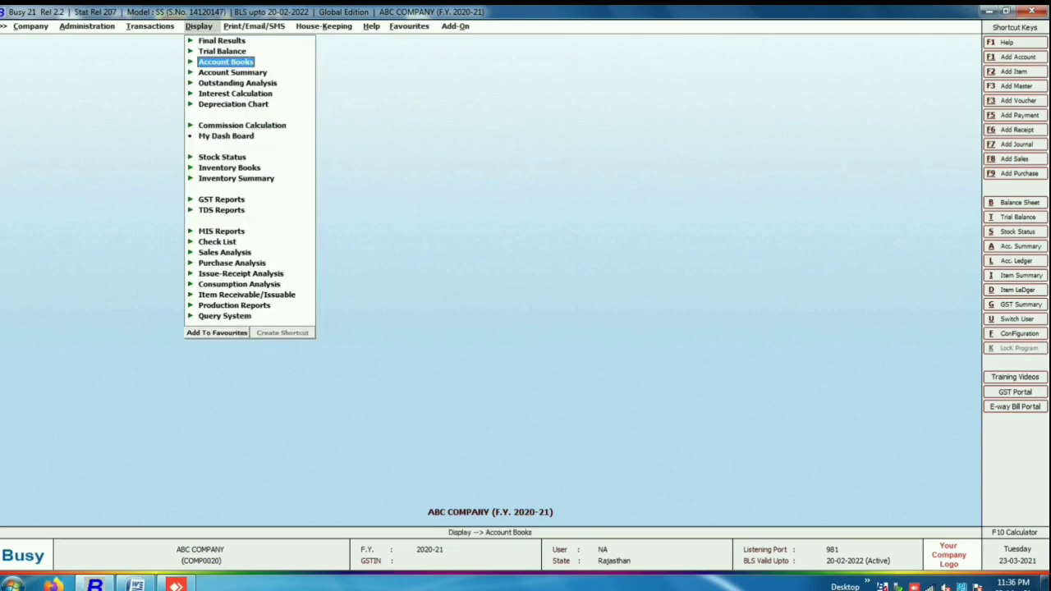
{"action": "key", "text": "Return"}
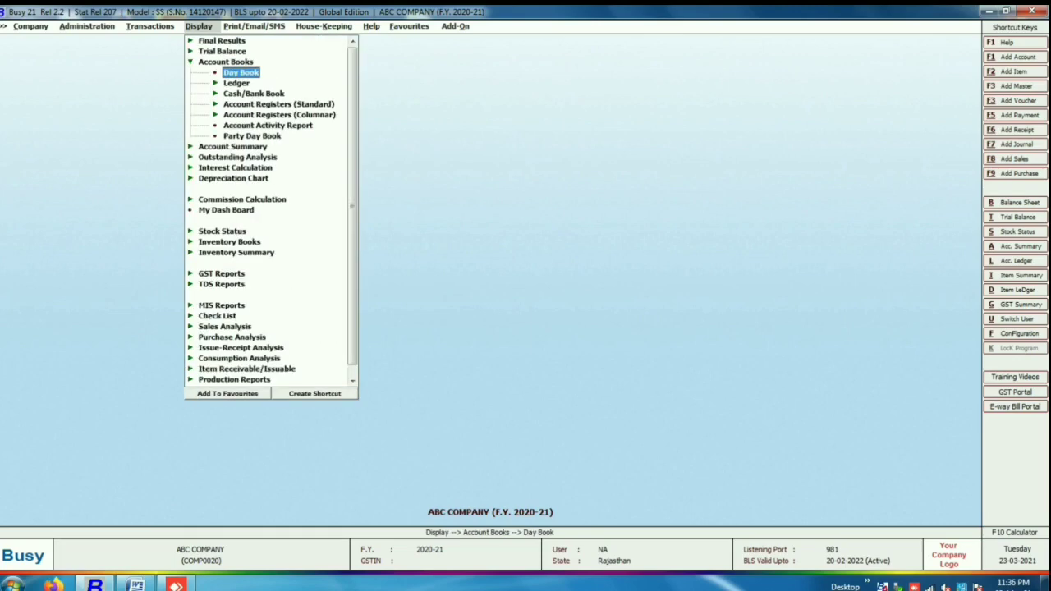
{"action": "key", "text": "Down"}
{"action": "key", "text": "Down"}
{"action": "key", "text": "Down"}
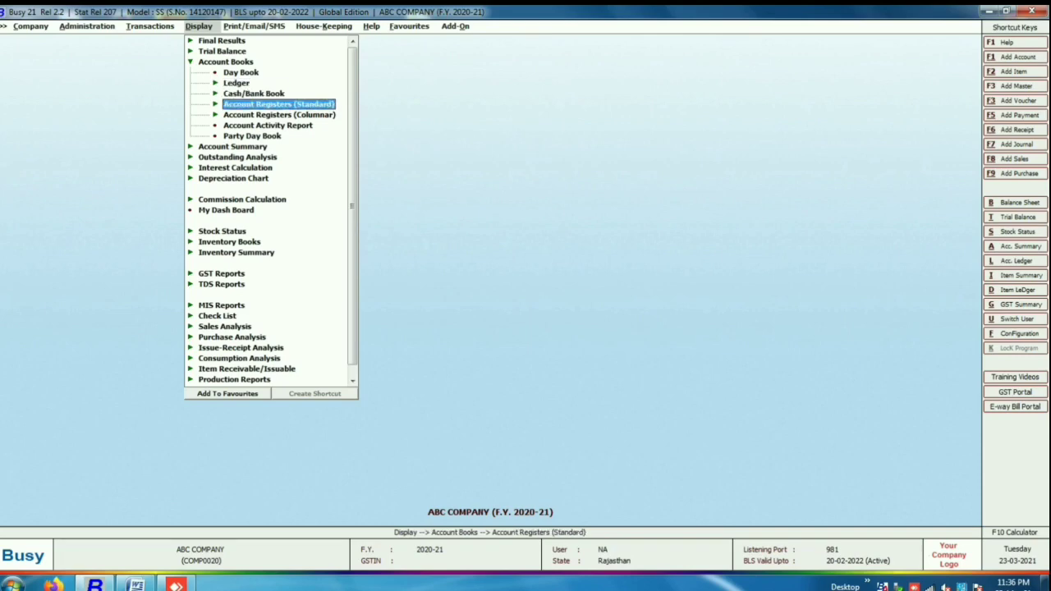
{"action": "key", "text": "Return"}
{"action": "key", "text": "Down"}
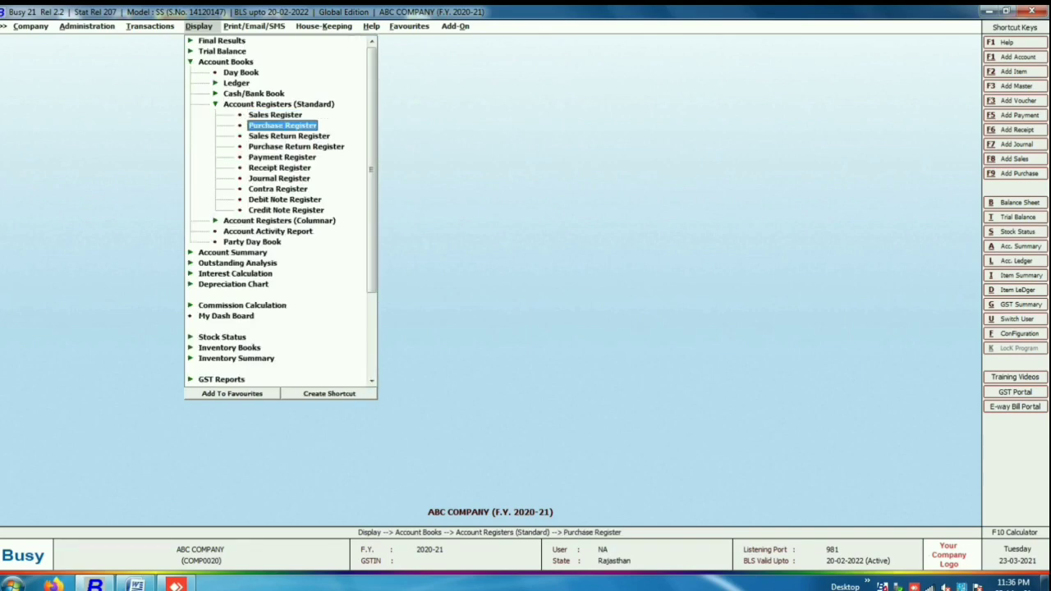
{"action": "key", "text": "Return"}
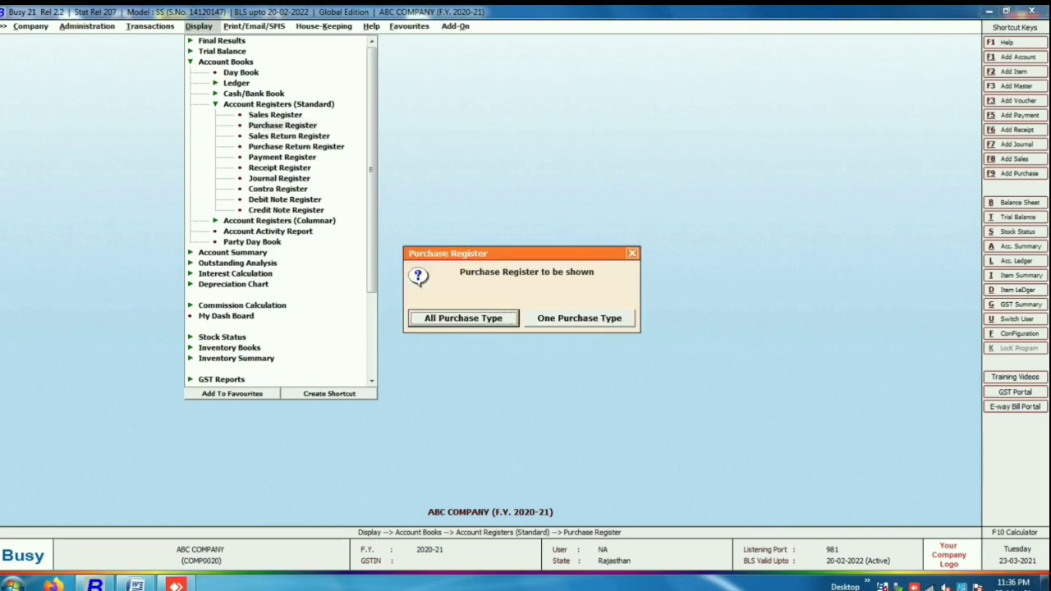
{"action": "key", "text": "Return"}
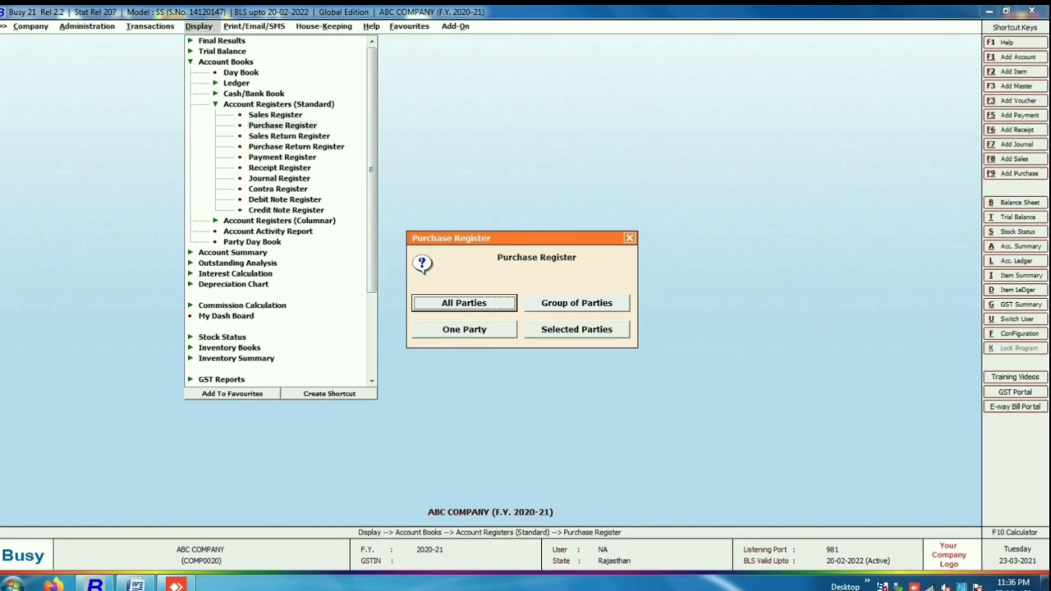
{"action": "key", "text": "Return"}
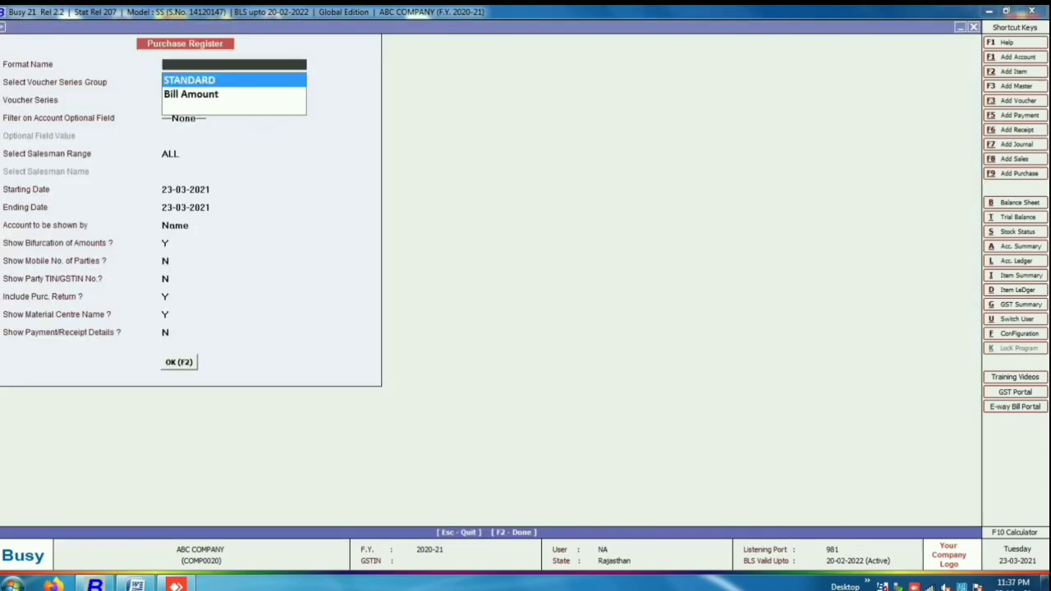
Choose the Bill Amount format for the register, keeping all voucher series, no optional field filter and all salesmen
{"action": "key", "text": "Down"}
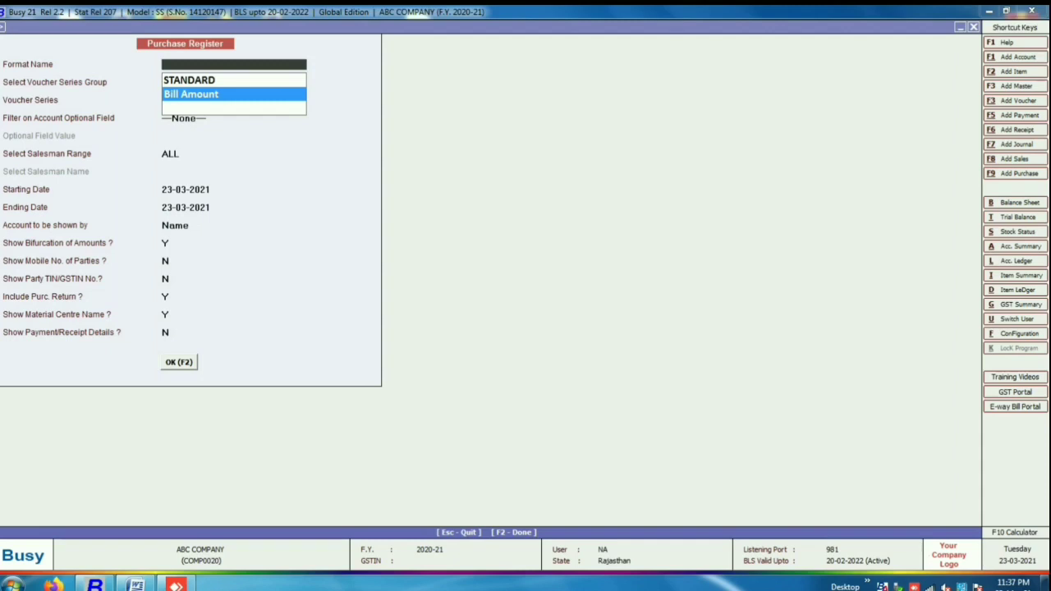
{"action": "key", "text": "Return"}
{"action": "key", "text": "Return"}
{"action": "key", "text": "Return"}
{"action": "key", "text": "Return"}
{"action": "key", "text": "Return"}
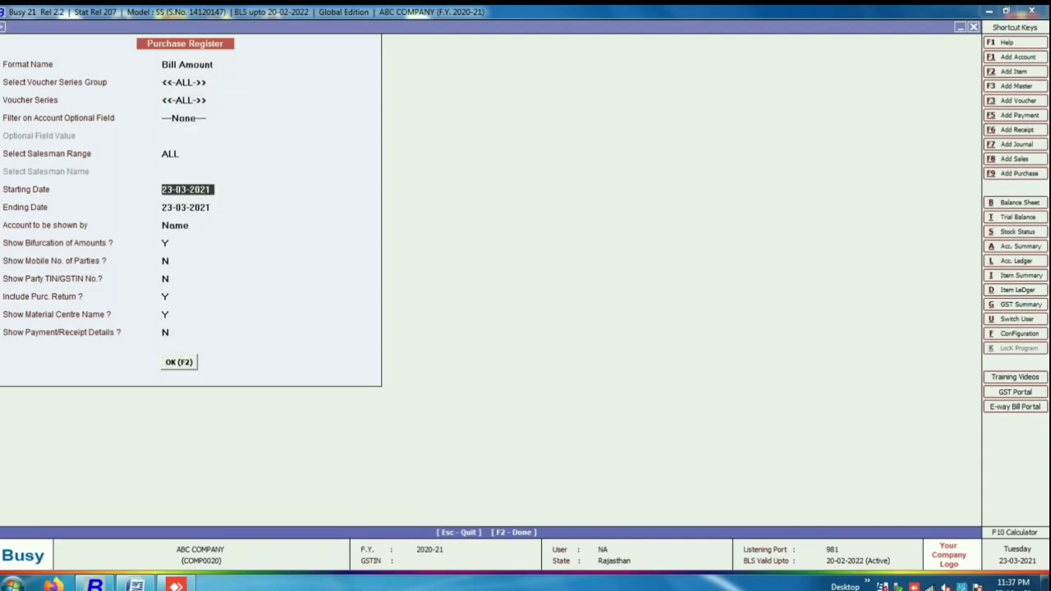
Set the register's starting and ending dates to 23-03-2021, keep the remaining options, and display the report
{"action": "type", "text": "23.03"}
{"action": "key", "text": "Return"}
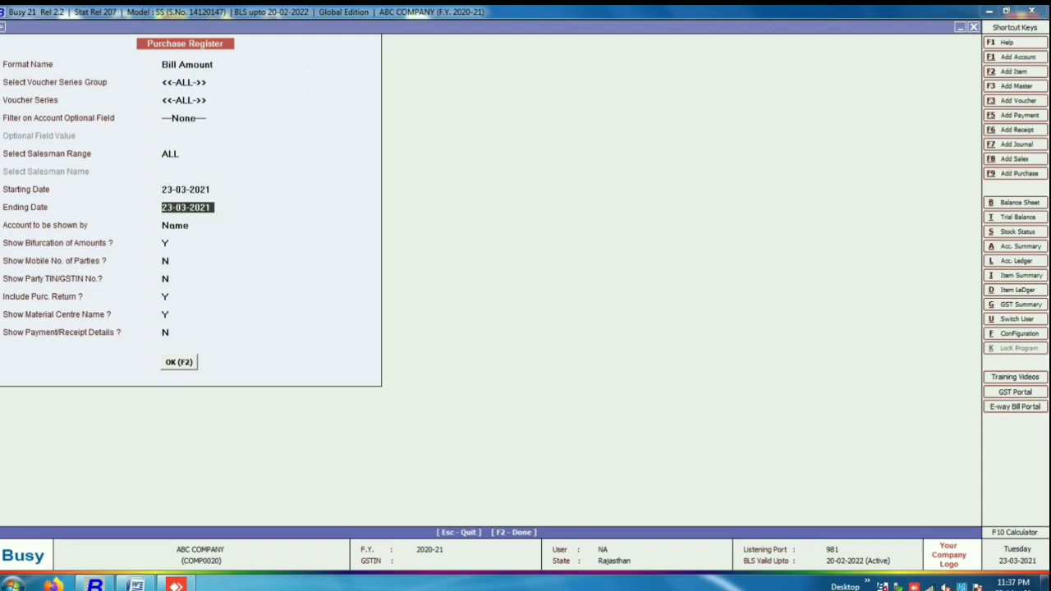
{"action": "key", "text": "Return"}
{"action": "key", "text": "Return"}
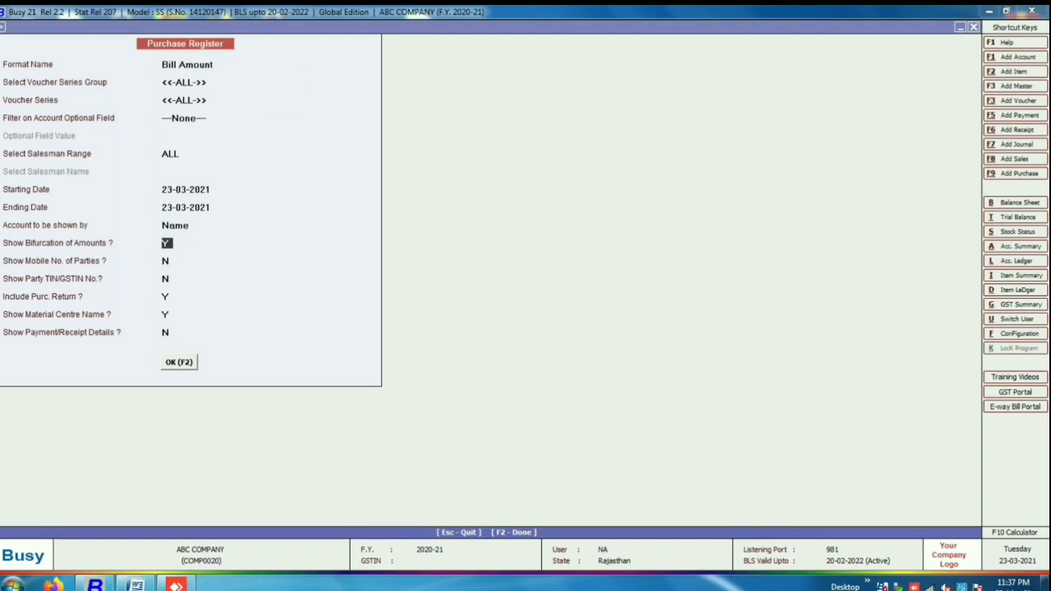
{"action": "key", "text": "Return"}
{"action": "key", "text": "Return"}
{"action": "key", "text": "Return"}
{"action": "key", "text": "Return"}
{"action": "key", "text": "Return"}
{"action": "key", "text": "Return"}
{"action": "key", "text": "Return"}
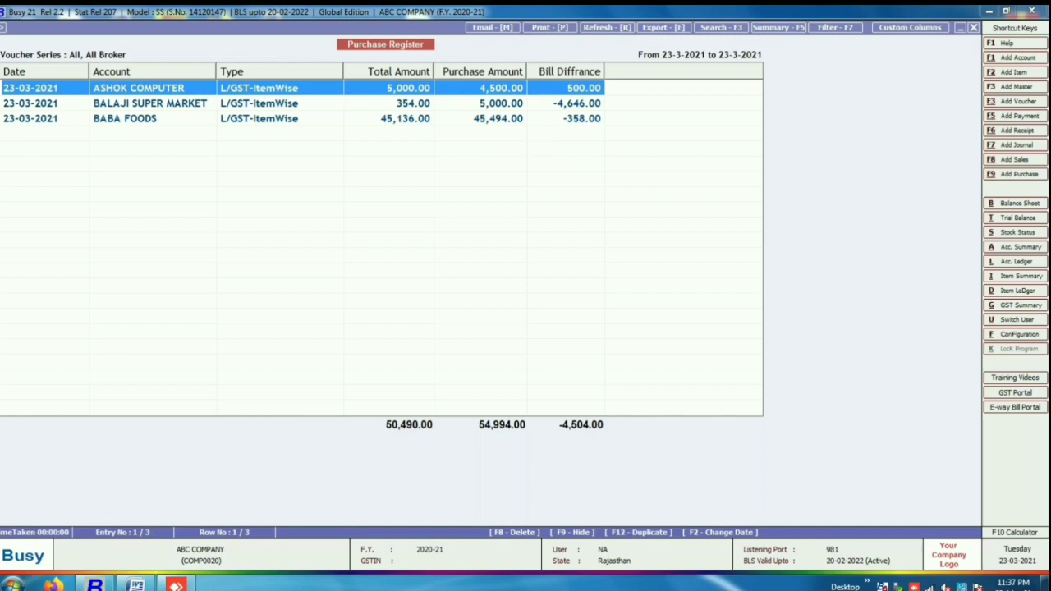
Open the BABA FOODS voucher from the register and set the RITHIKA SAJ LE SANWARE MRP 5/- quantity to 60 PKT
{"action": "left_click", "coordinate": [407, 118]}
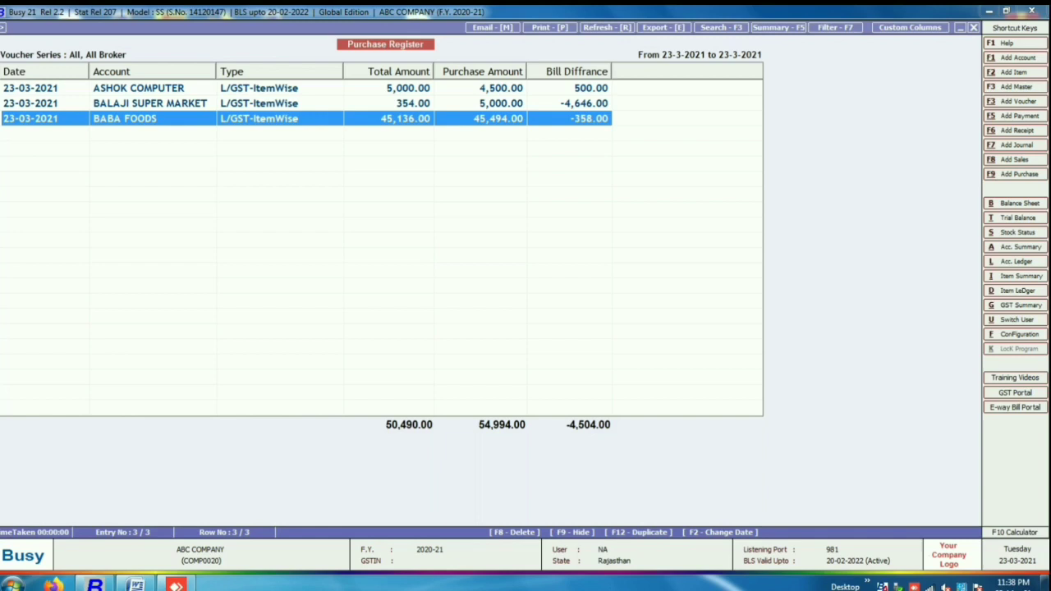
{"action": "key", "text": "Return"}
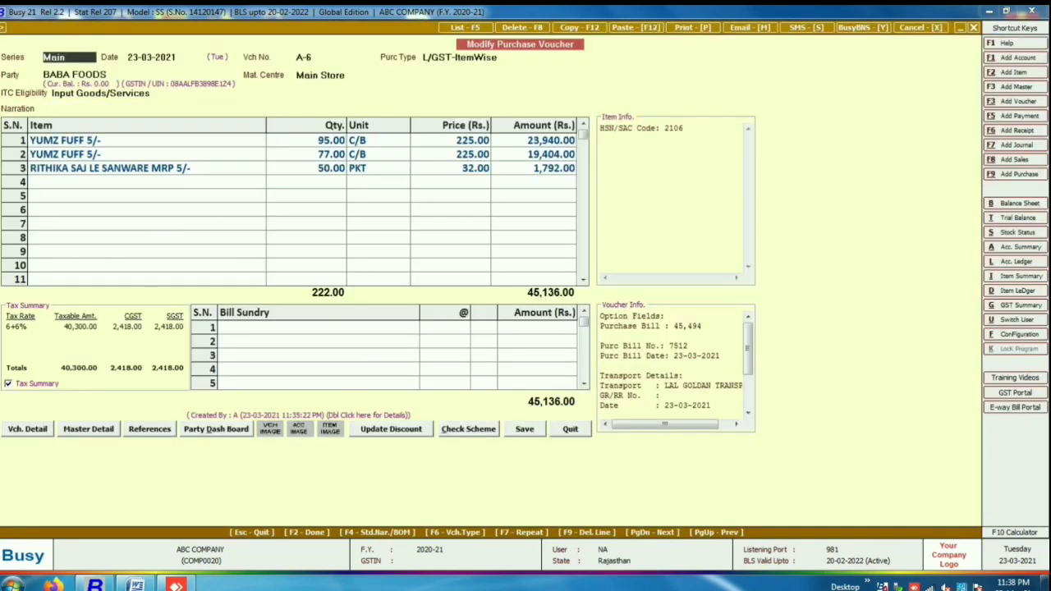
{"action": "left_click", "coordinate": [306, 167]}
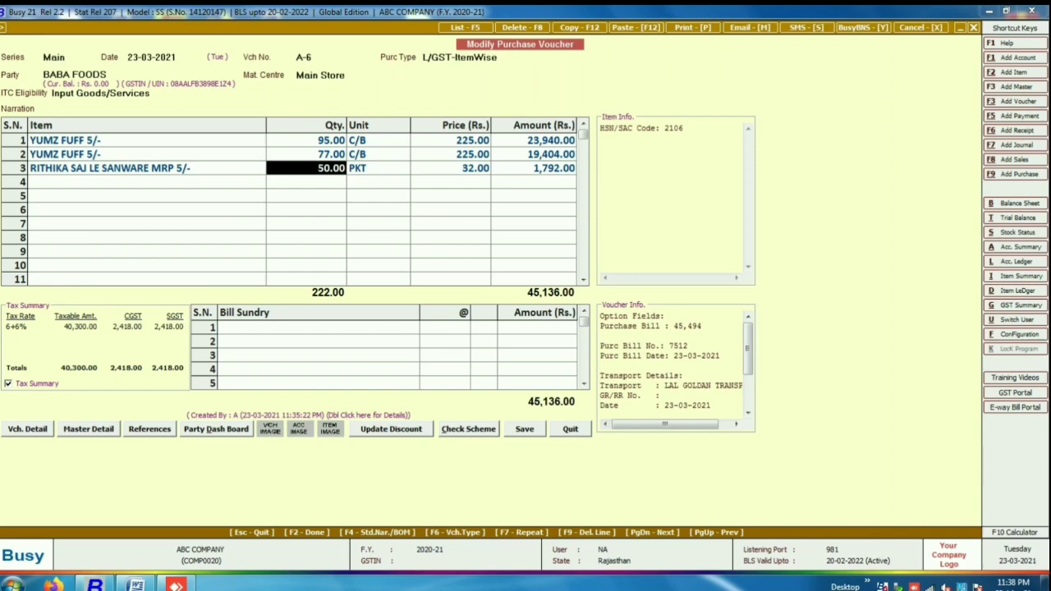
{"action": "type", "text": "60"}
{"action": "key", "text": "Return"}
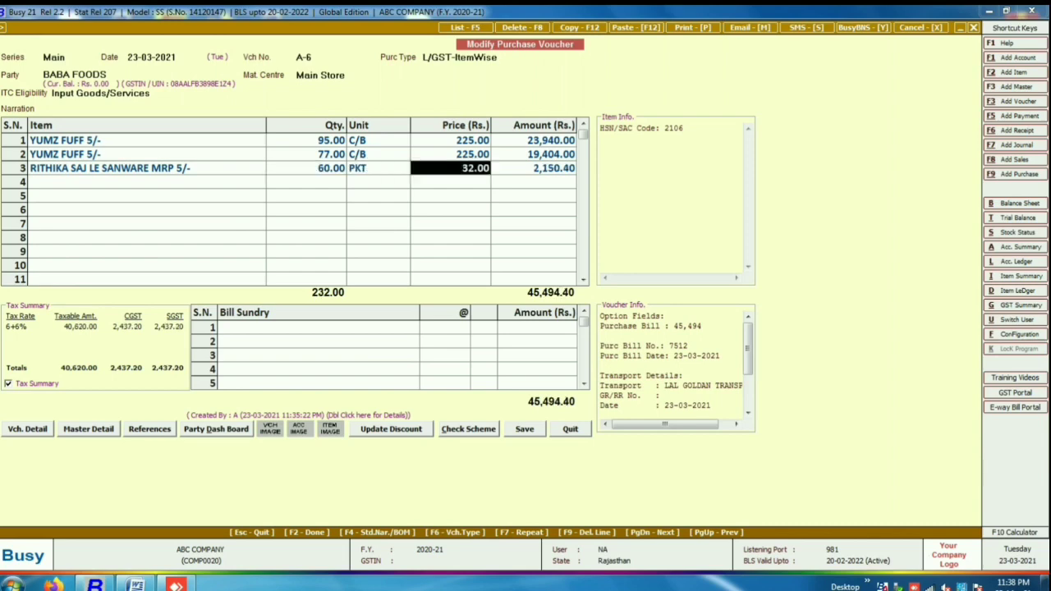
{"action": "key", "text": "Return"}
{"action": "key", "text": "Return"}
{"action": "key", "text": "Return"}
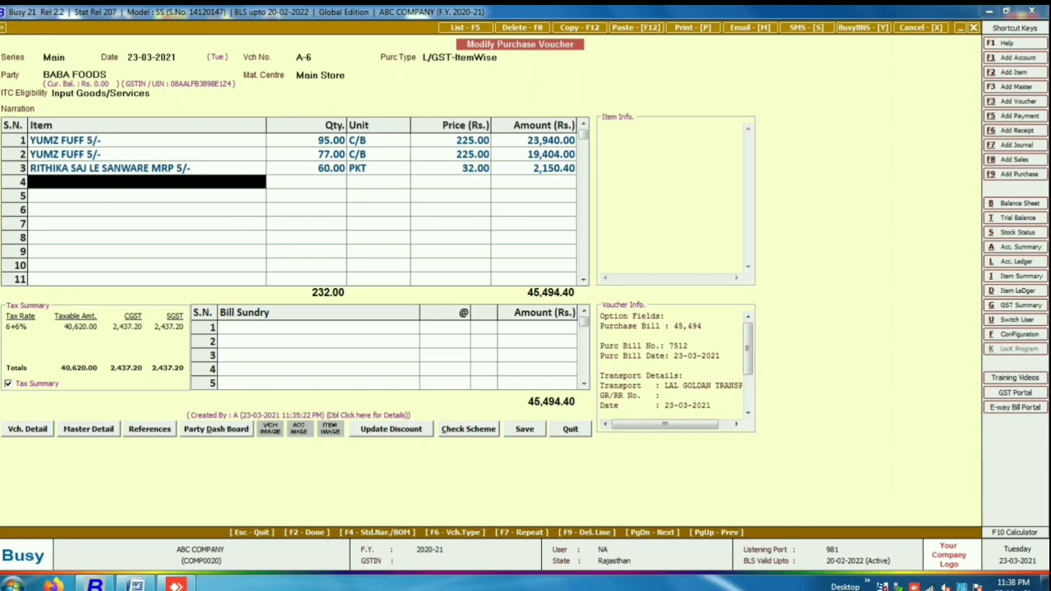
Save the modified BABA FOODS voucher, keeping its purchase bill number and date, and decline printing the accounts voucher
{"action": "key", "text": "Return"}
{"action": "key", "text": "Return"}
{"action": "key", "text": "Return"}
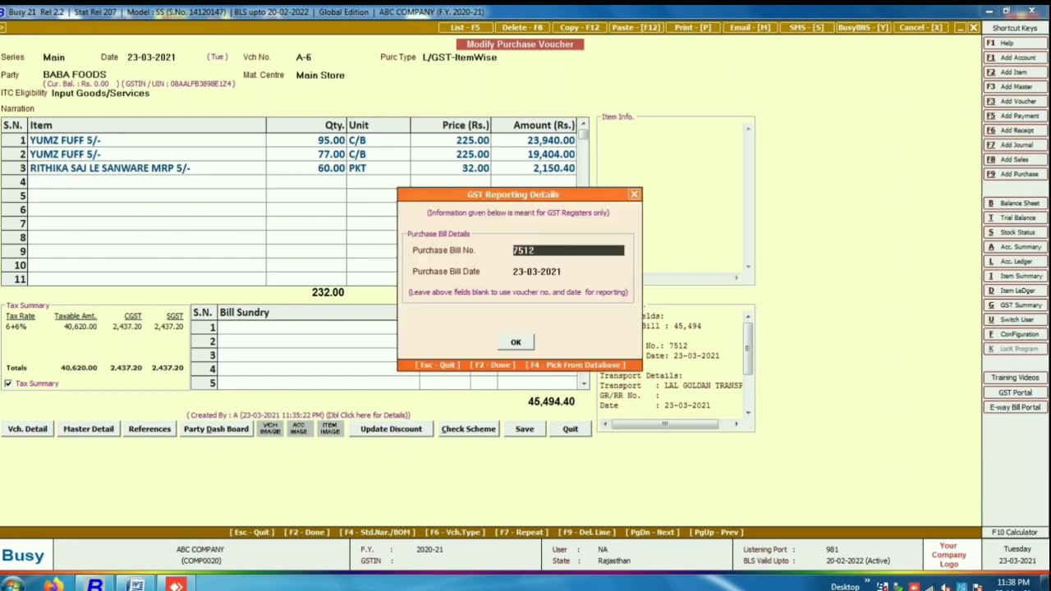
{"action": "key", "text": "Return"}
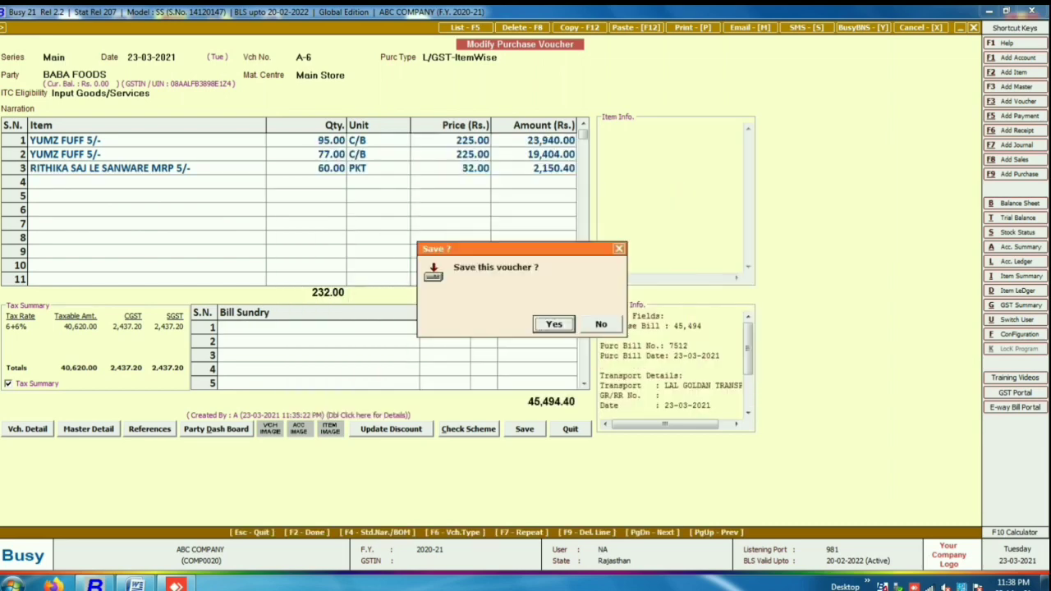
{"action": "key", "text": "Return"}
{"action": "key", "text": "Escape"}
{"action": "key", "text": "Return"}
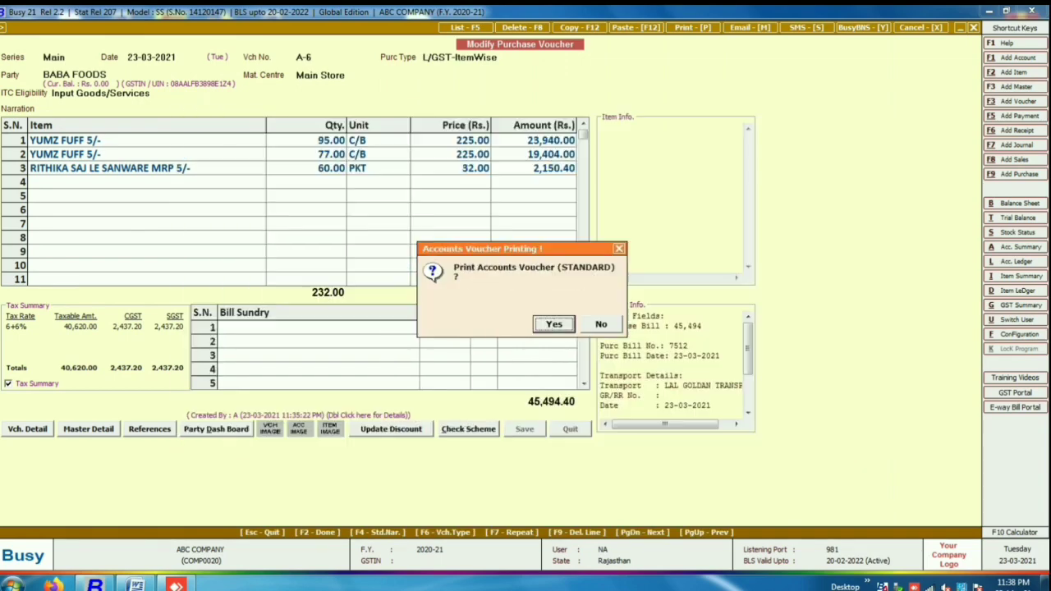
{"action": "key", "text": "Escape"}
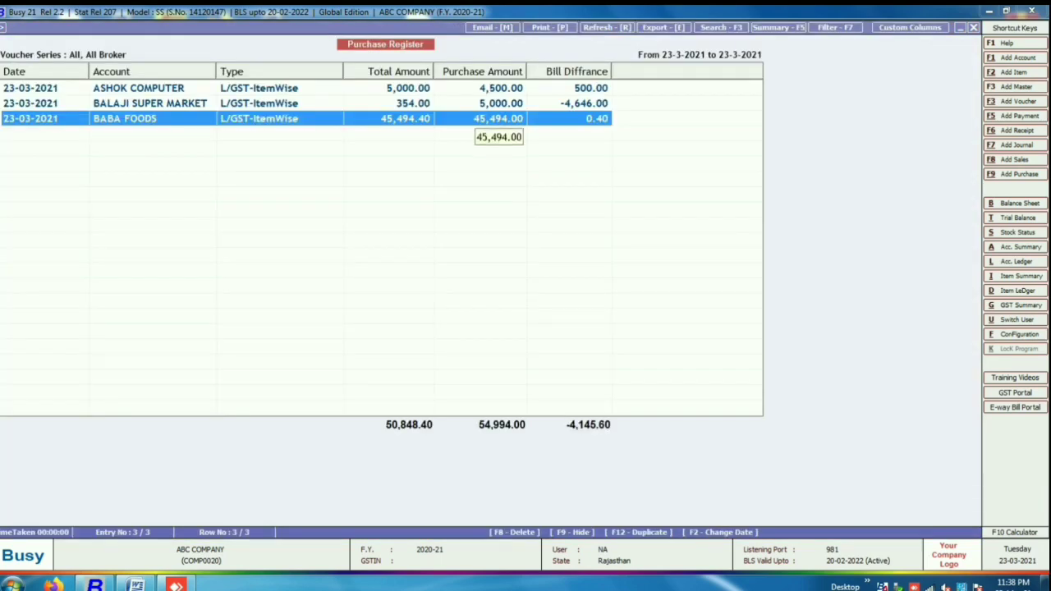
Review the bill differences in the register and the reopened BABA FOODS voucher, and close the Purchase Register
{"action": "key", "text": "Up"}
{"action": "key", "text": "Up"}
{"action": "key", "text": "Down"}
{"action": "key", "text": "Down"}
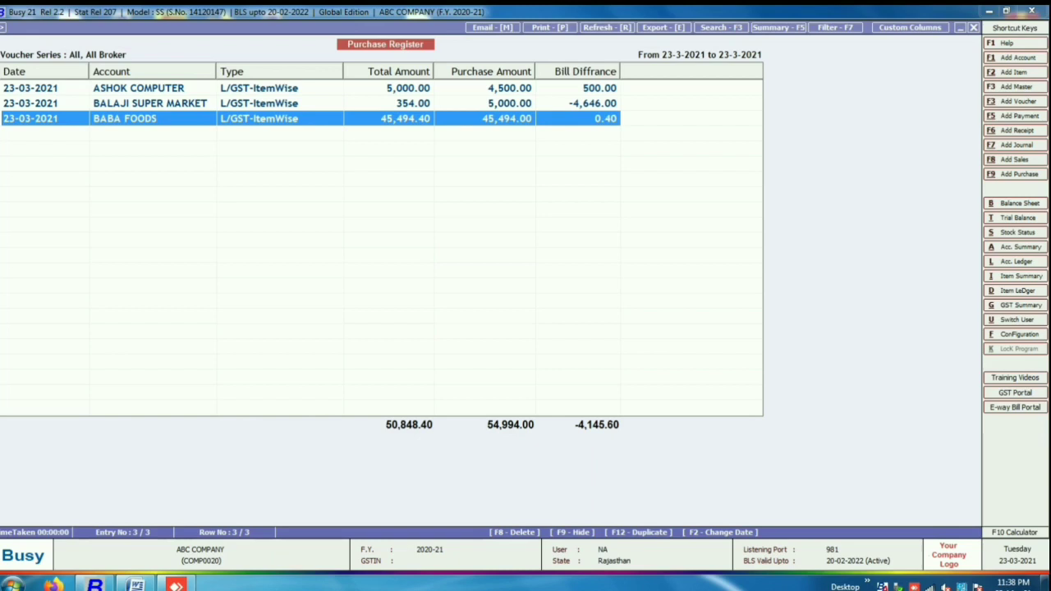
{"action": "key", "text": "Return"}
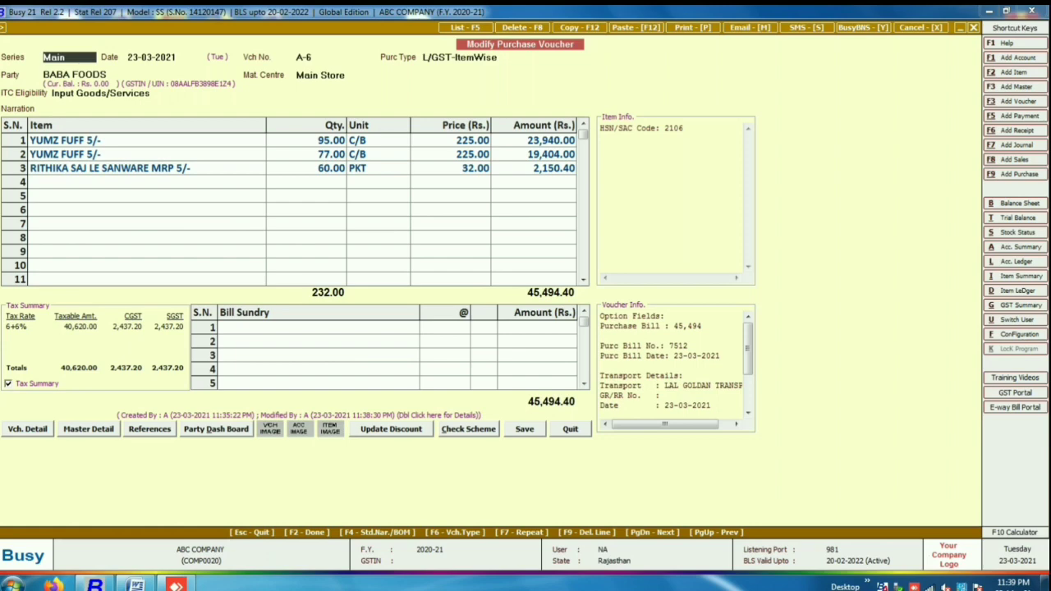
{"action": "key", "text": "Escape"}
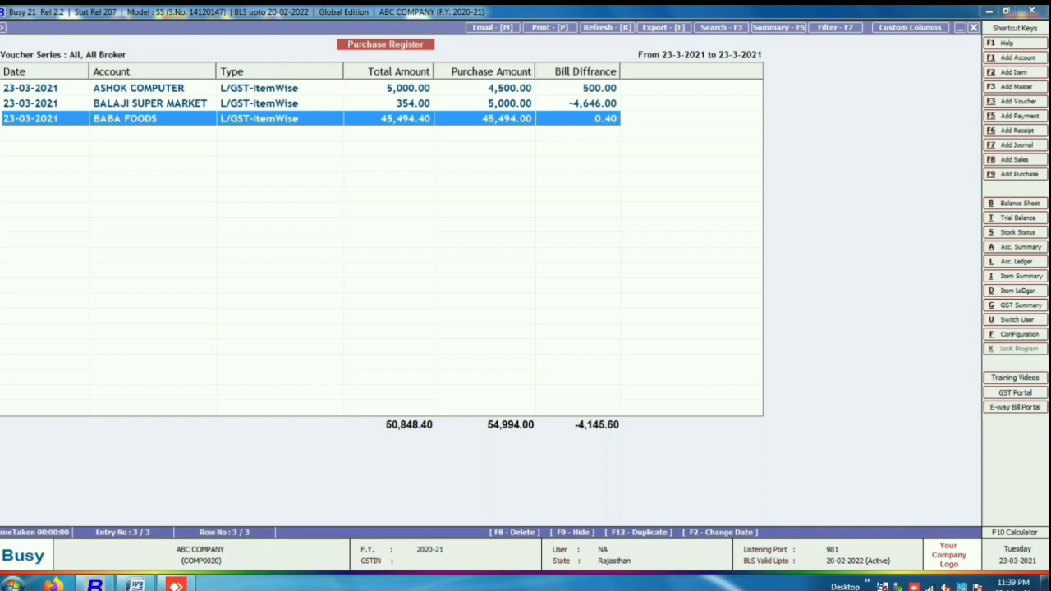
{"action": "key", "text": "Escape"}
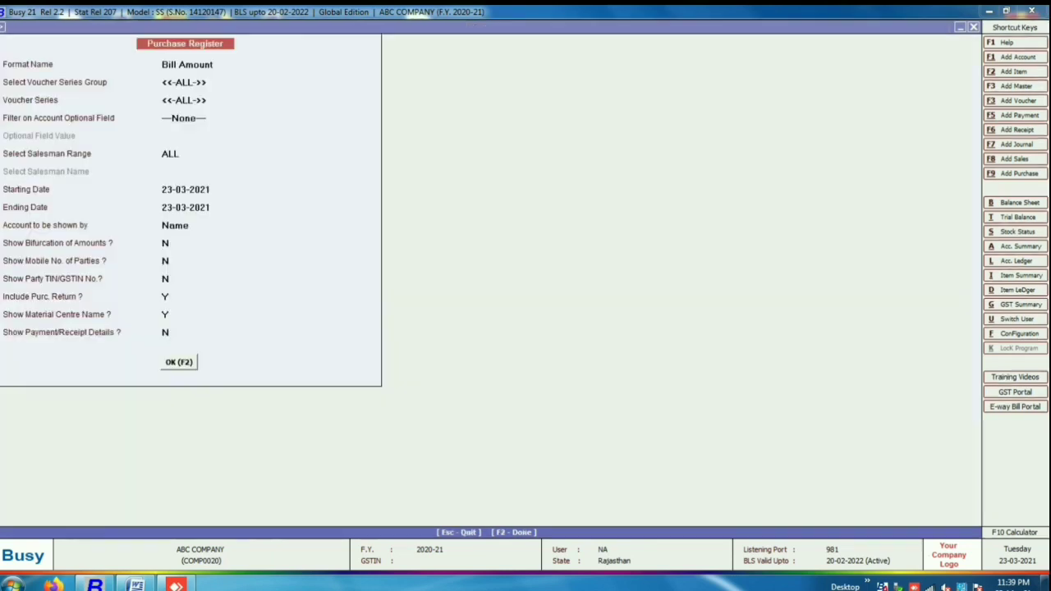
{"action": "key", "text": "Escape"}
{"action": "key", "text": "Escape"}
{"action": "key", "text": "Escape"}
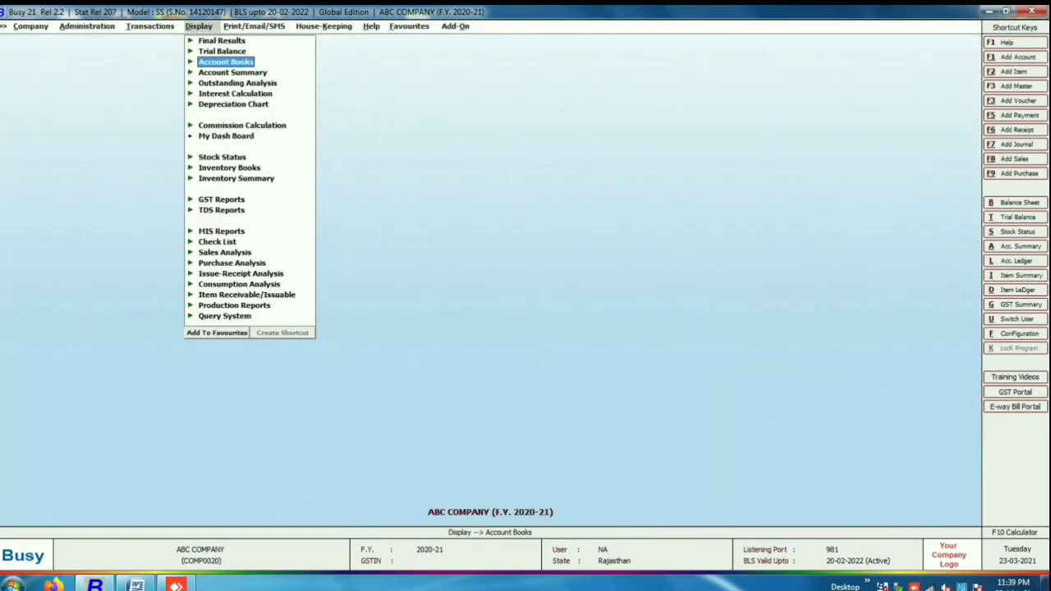
{"action": "key", "text": "Escape"}
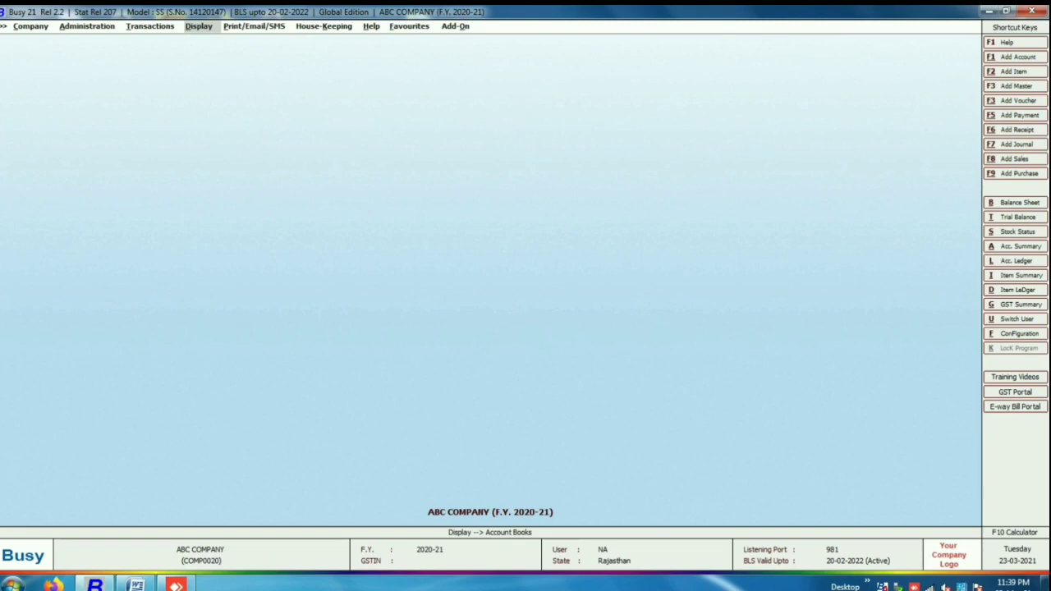
Open the Voucher Series Configuration from the administration settings
{"action": "key", "text": "Left"}
{"action": "key", "text": "Return"}
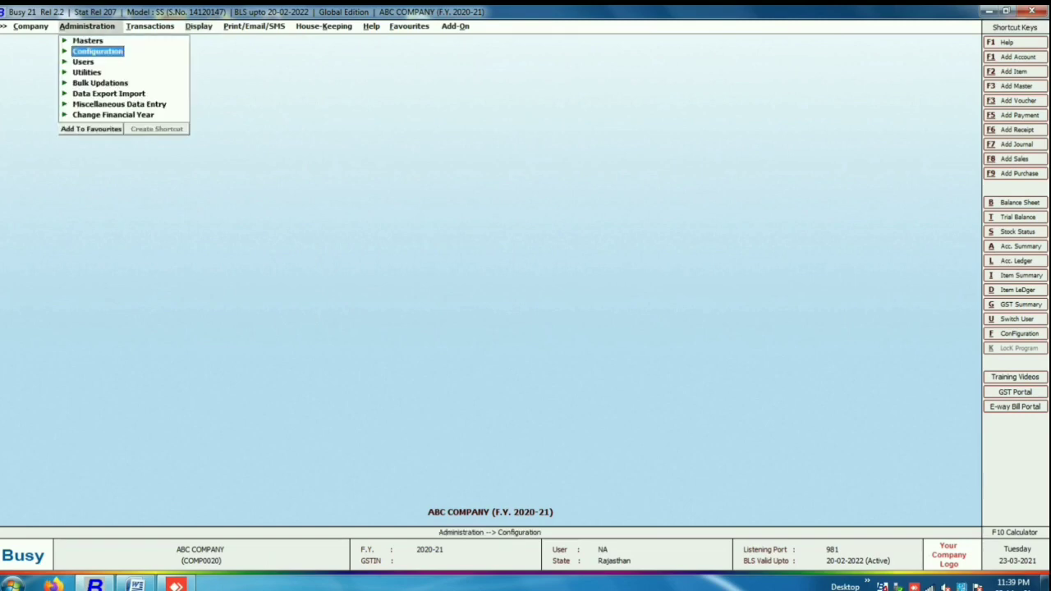
{"action": "key", "text": "Down"}
{"action": "key", "text": "Up"}
{"action": "key", "text": "Return"}
{"action": "key", "text": "Down"}
{"action": "key", "text": "Down"}
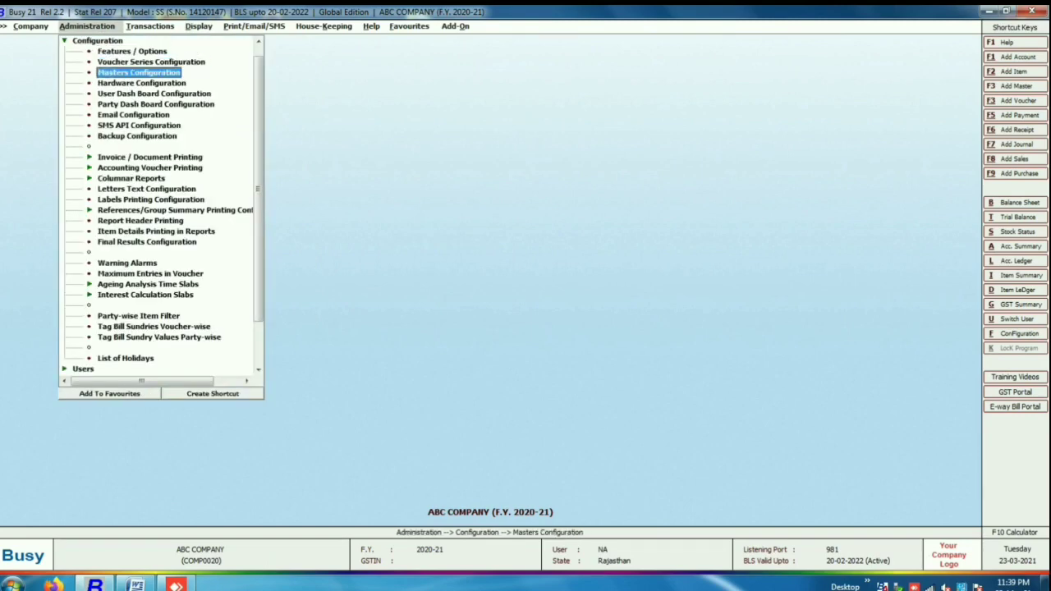
{"action": "key", "text": "Up"}
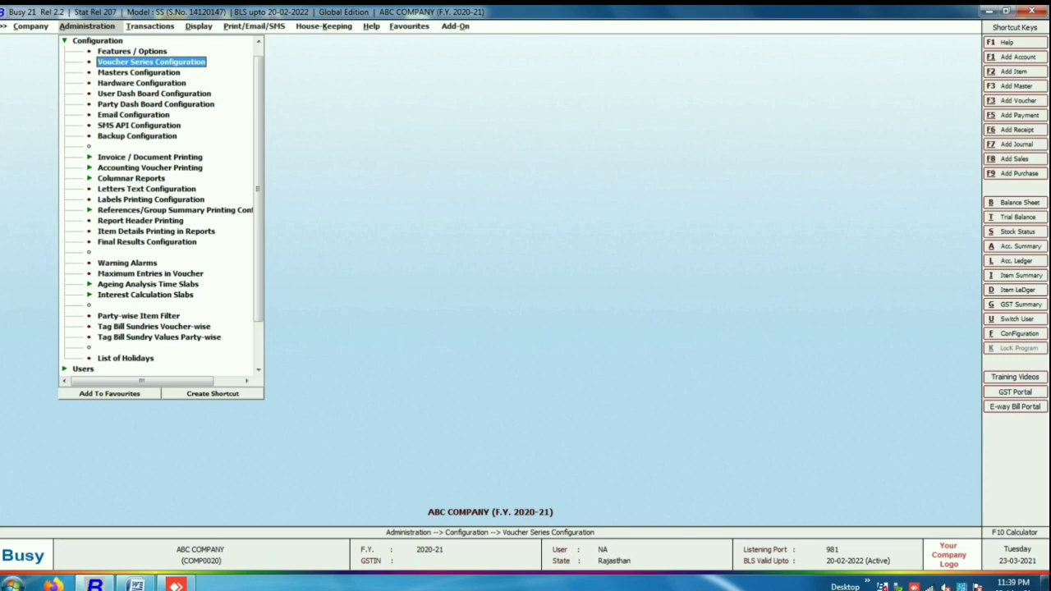
{"action": "key", "text": "Return"}
Open the voucher configuration of the Main series under Purchase
{"action": "key", "text": "Down"}
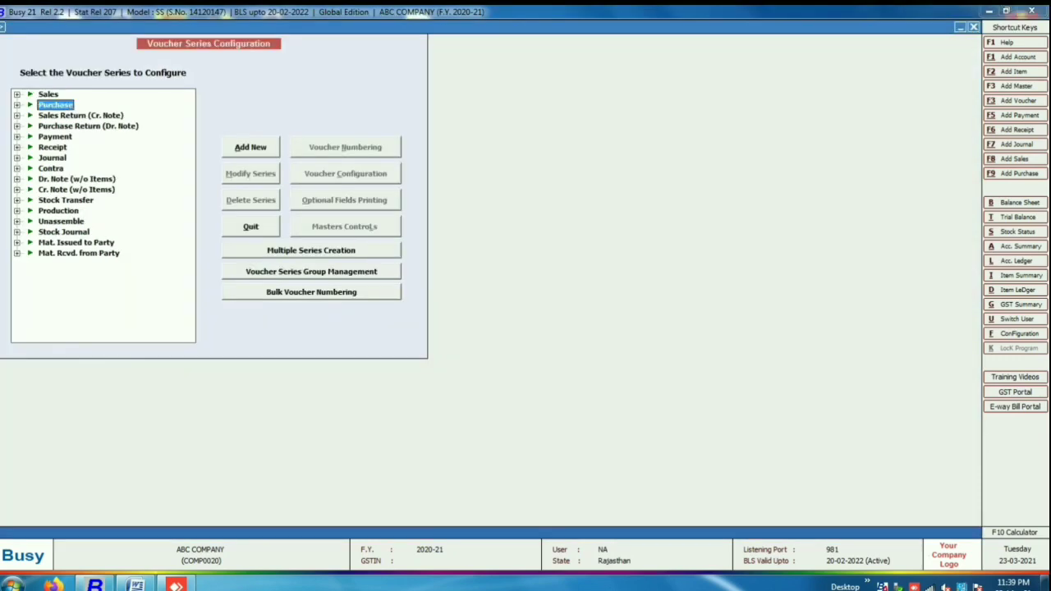
{"action": "key", "text": "Return"}
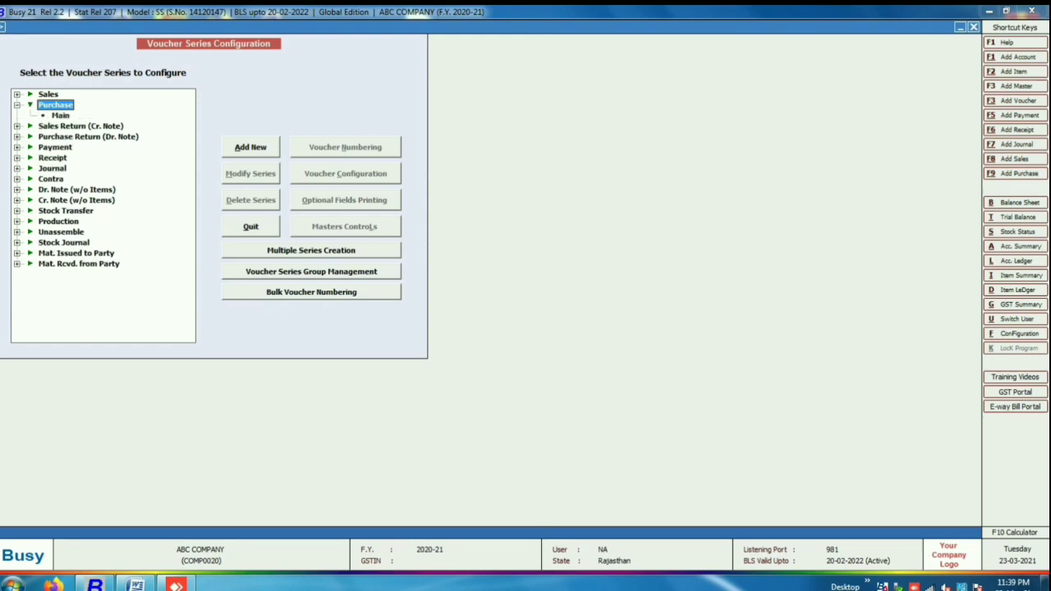
{"action": "key", "text": "Down"}
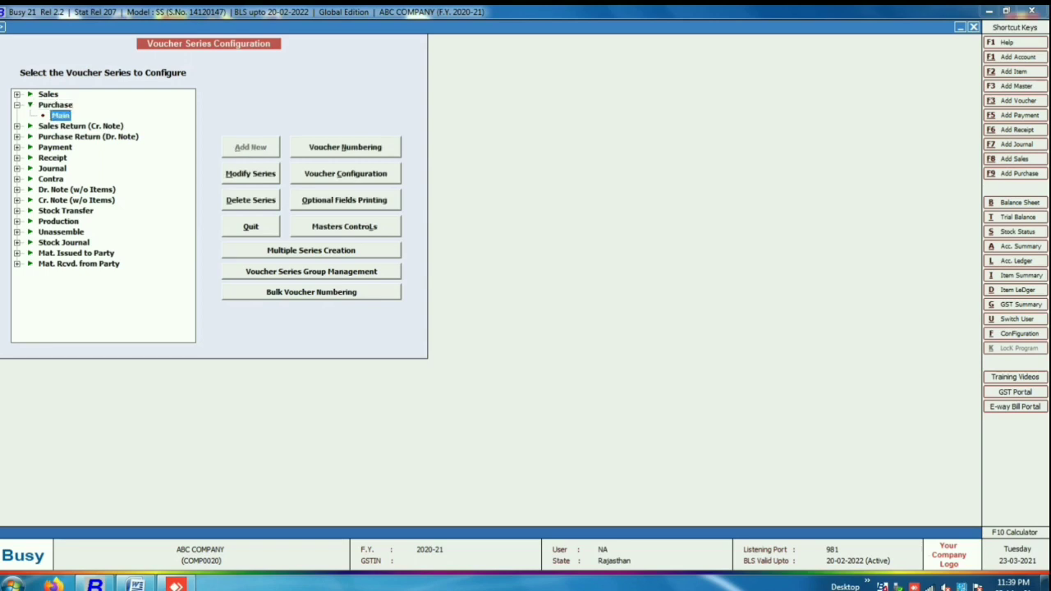
{"action": "key", "text": "c"}
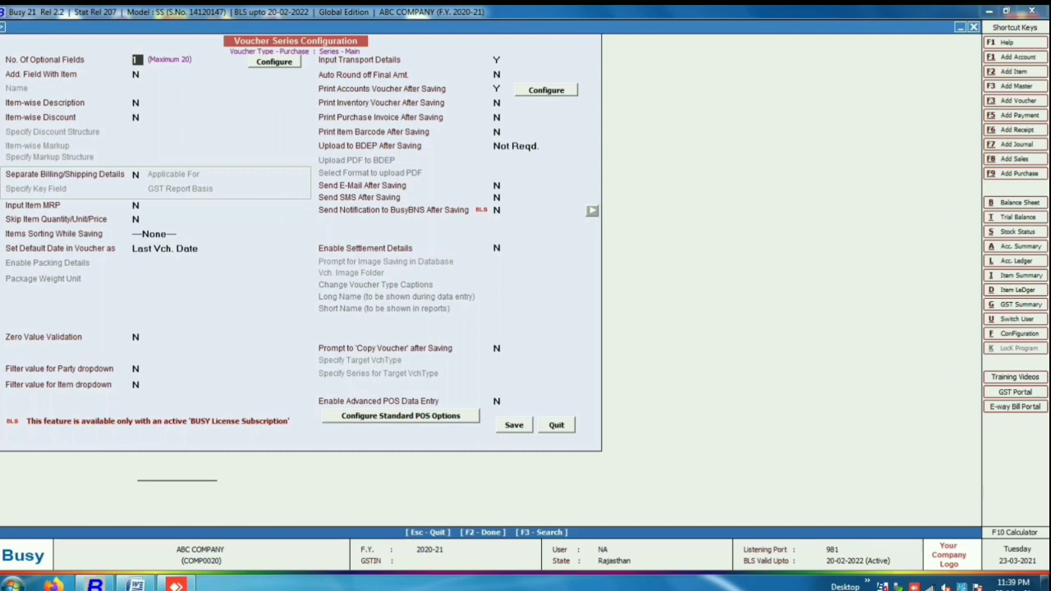
Enable Auto Round off Final Amt. for the series and keep the Automatic rounding off mode
{"action": "left_click", "coordinate": [497, 74]}
{"action": "key", "text": "y"}
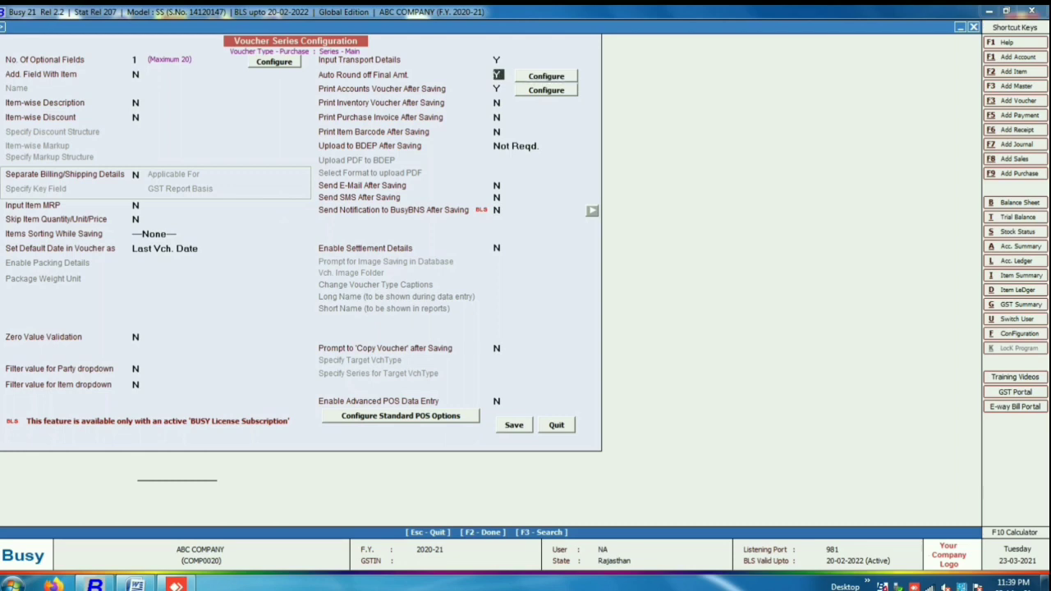
{"action": "key", "text": "Return"}
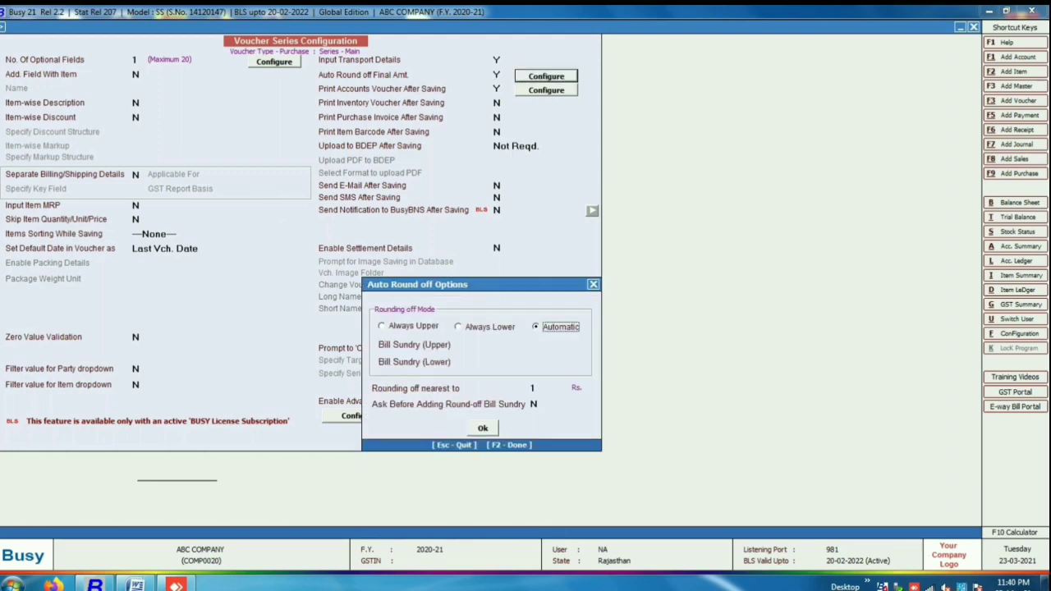
{"action": "key", "text": "Return"}
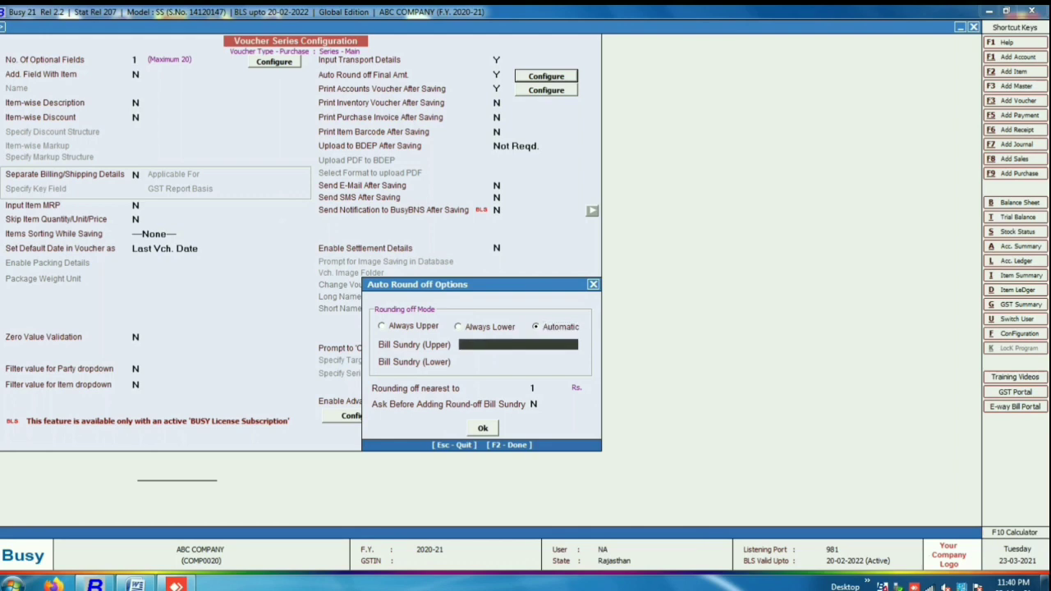
Set the upper bill sundry to Rounded Off (+) and the lower to Rounded Off (-), keeping rounding to the nearest 1 Rs
{"action": "type", "text": "ROU"}
{"action": "key", "text": "Down"}
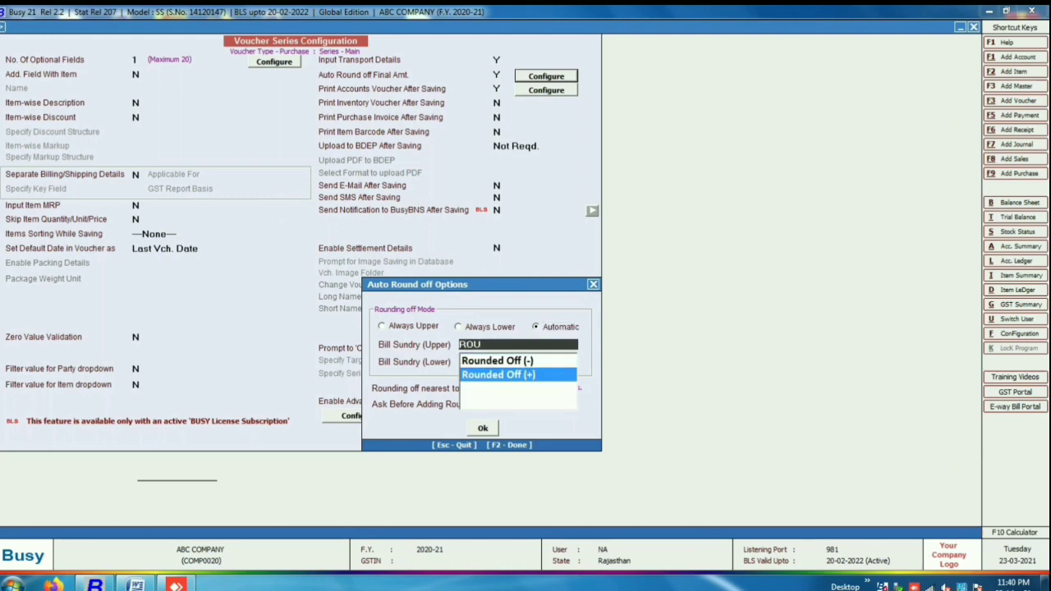
{"action": "key", "text": "Return"}
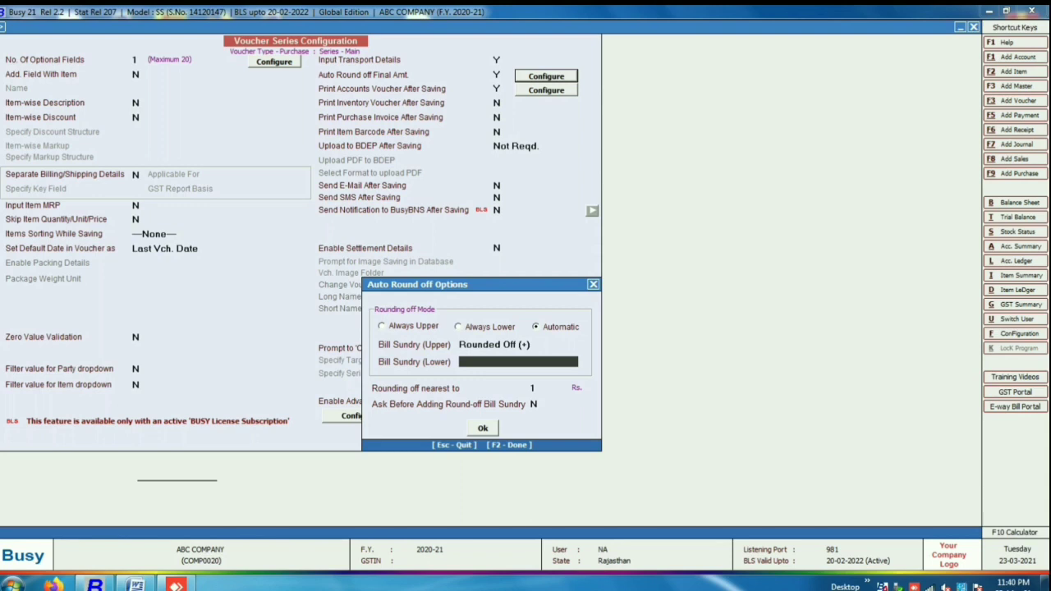
{"action": "type", "text": "ROUN"}
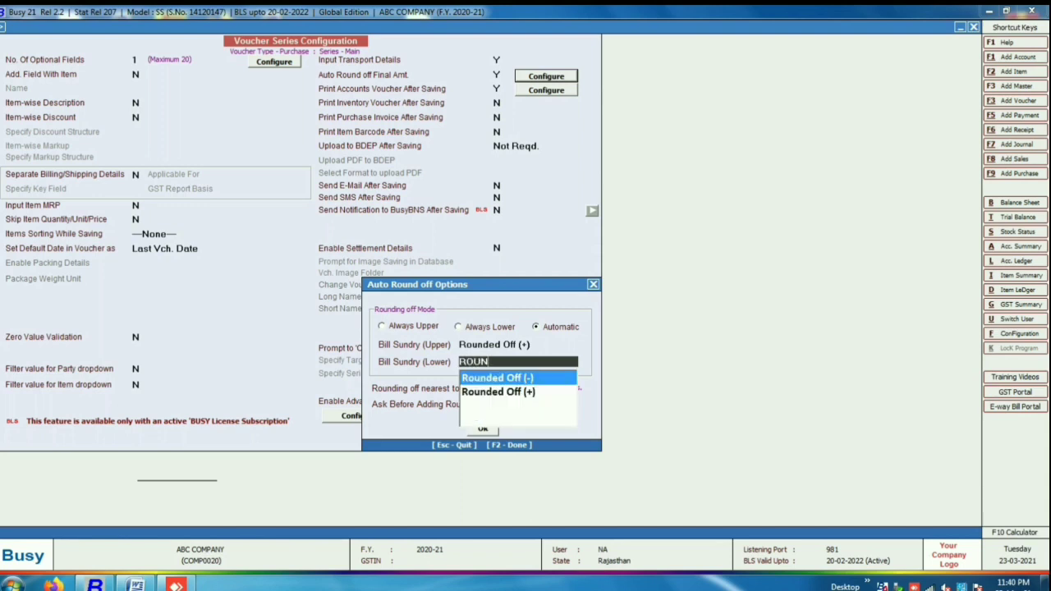
{"action": "key", "text": "Down"}
{"action": "key", "text": "Up"}
{"action": "key", "text": "Return"}
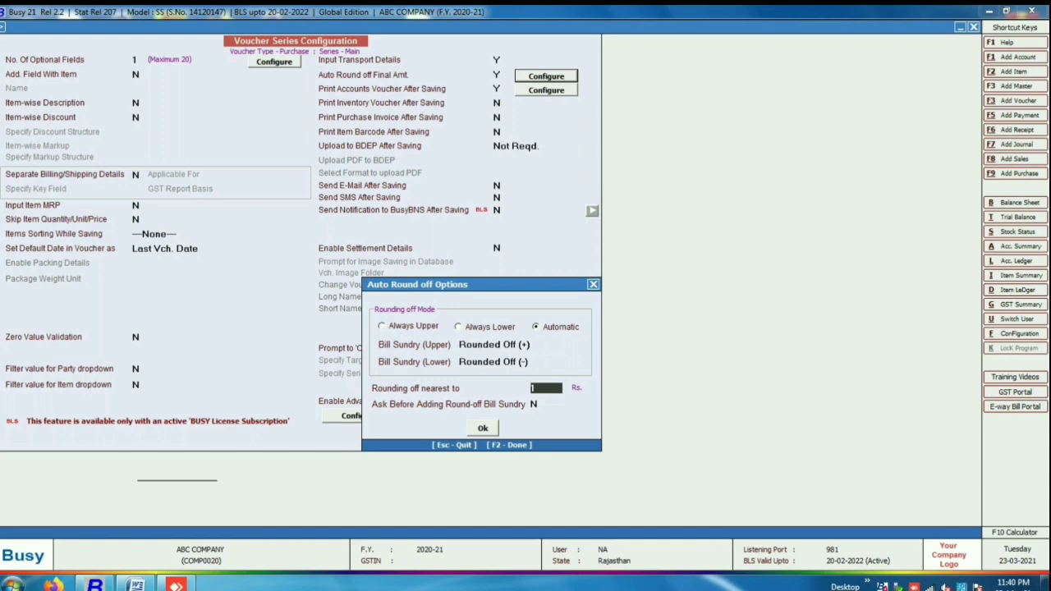
{"action": "key", "text": "Return"}
{"action": "key", "text": "Return"}
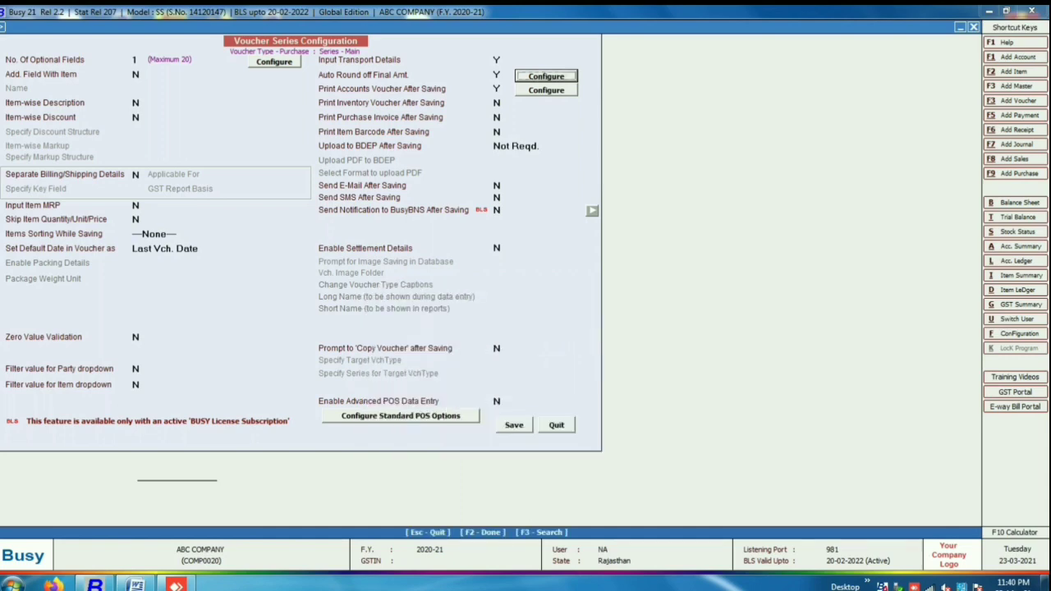
Save the Main purchase series configuration and close the Voucher Series Configuration
{"action": "key", "text": "F2"}
{"action": "key", "text": "Escape"}
{"action": "key", "text": "Escape"}
{"action": "key", "text": "Escape"}
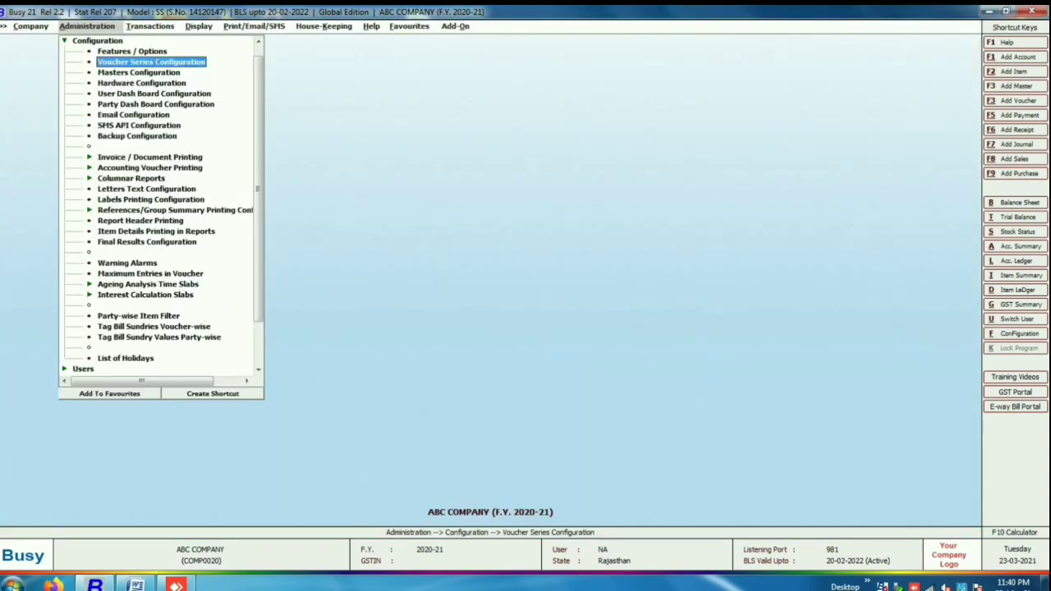
Open the standard Purchase Register for all purchase types and all parties
{"action": "key", "text": "Right"}
{"action": "key", "text": "Right"}
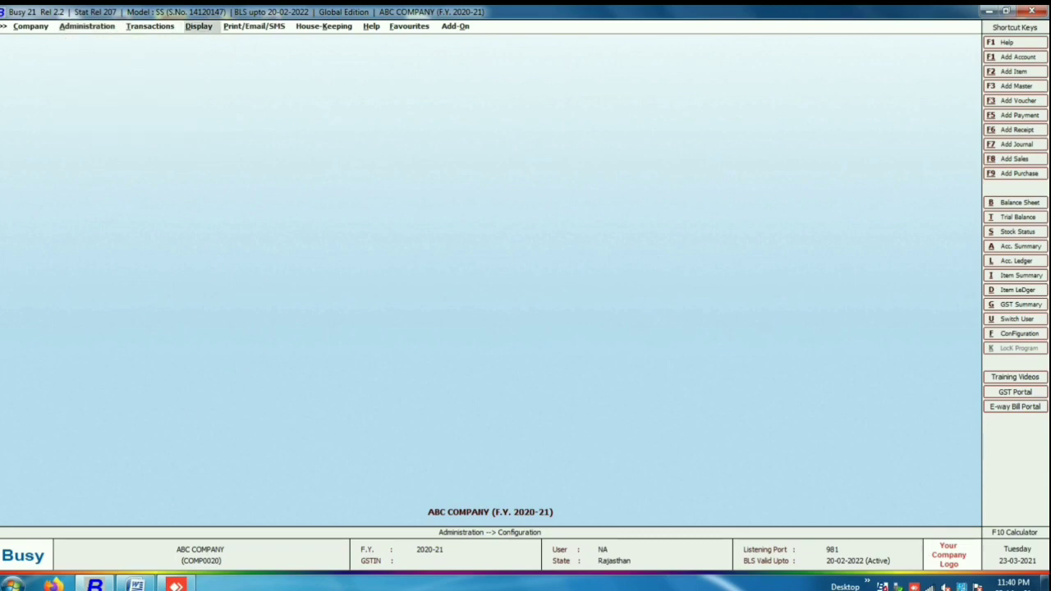
{"action": "key", "text": "Return"}
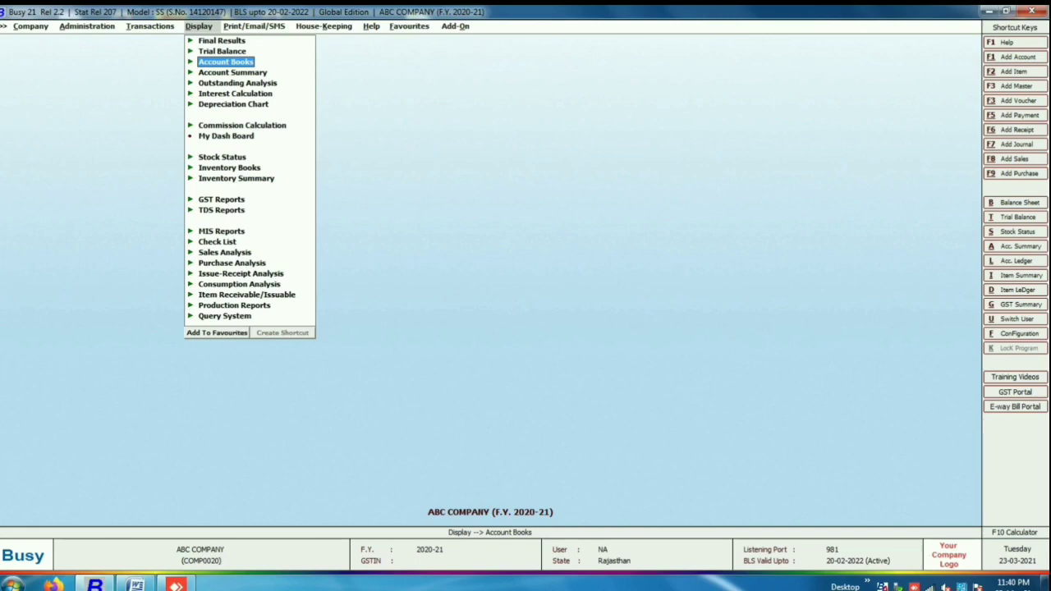
{"action": "key", "text": "Return"}
{"action": "key", "text": "Down"}
{"action": "key", "text": "Down"}
{"action": "key", "text": "Down"}
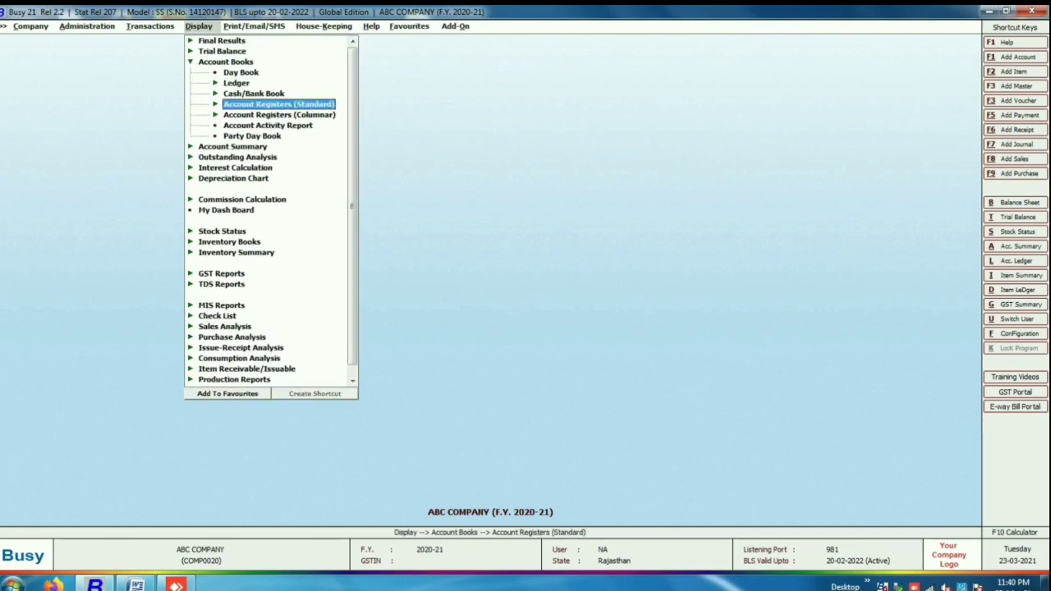
{"action": "key", "text": "Return"}
{"action": "key", "text": "Down"}
{"action": "key", "text": "Return"}
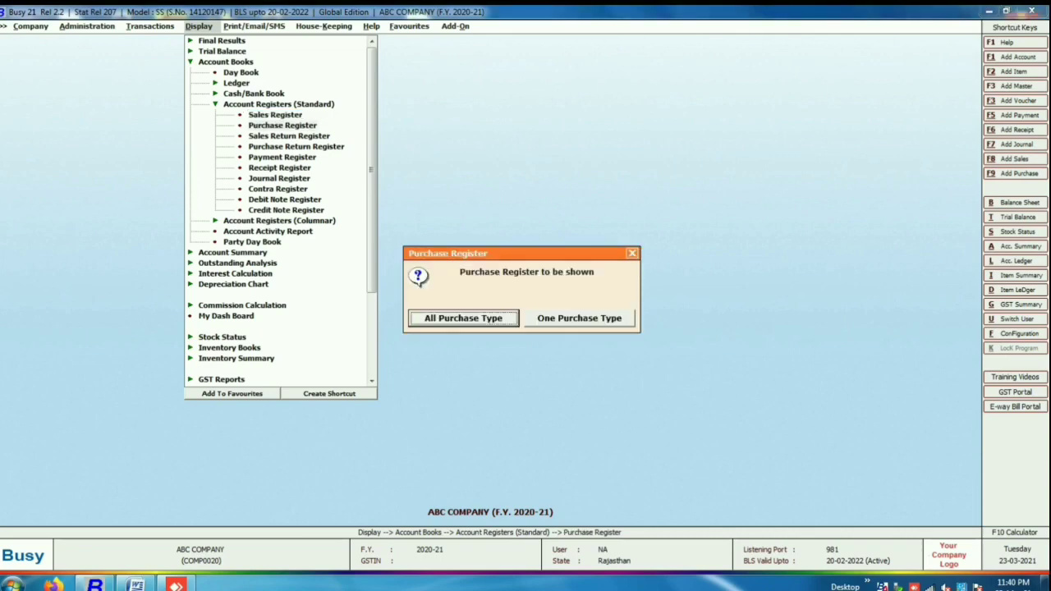
{"action": "key", "text": "Return"}
{"action": "key", "text": "Return"}
Choose the Bill Amount format for the register, keeping all voucher series, no optional field filter and all salesmen
{"action": "key", "text": "Return"}
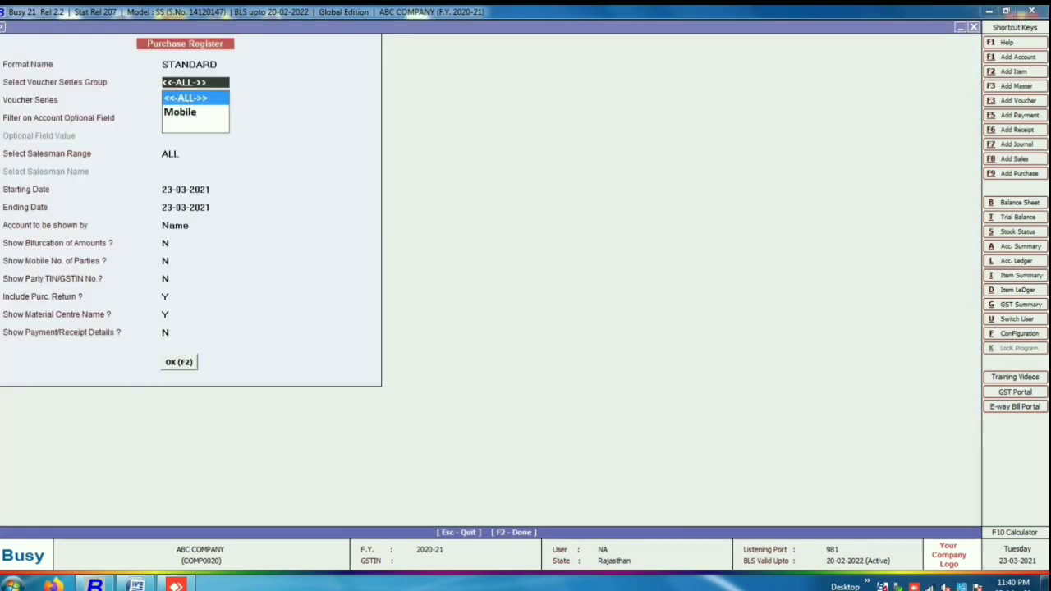
{"action": "key", "text": "Escape"}
{"action": "key", "text": "Down"}
{"action": "key", "text": "Return"}
{"action": "key", "text": "Return"}
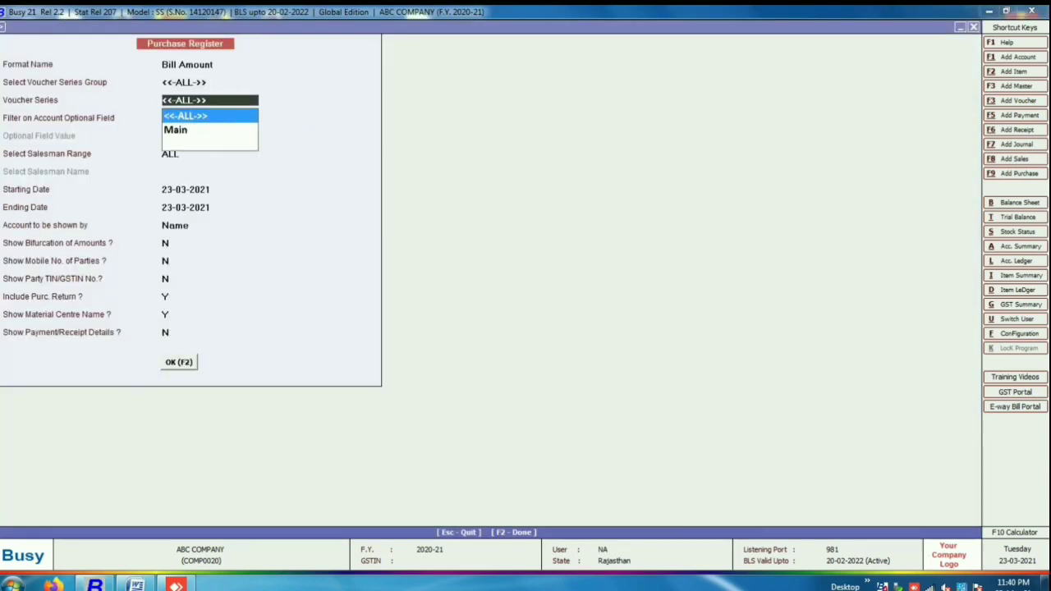
{"action": "key", "text": "Return"}
{"action": "key", "text": "Return"}
{"action": "key", "text": "Return"}
Use 23-03-2021 as the register's starting and ending dates, keep the remaining options, and display the report
{"action": "type", "text": "23"}
{"action": "key", "text": "Return"}
{"action": "key", "text": "Return"}
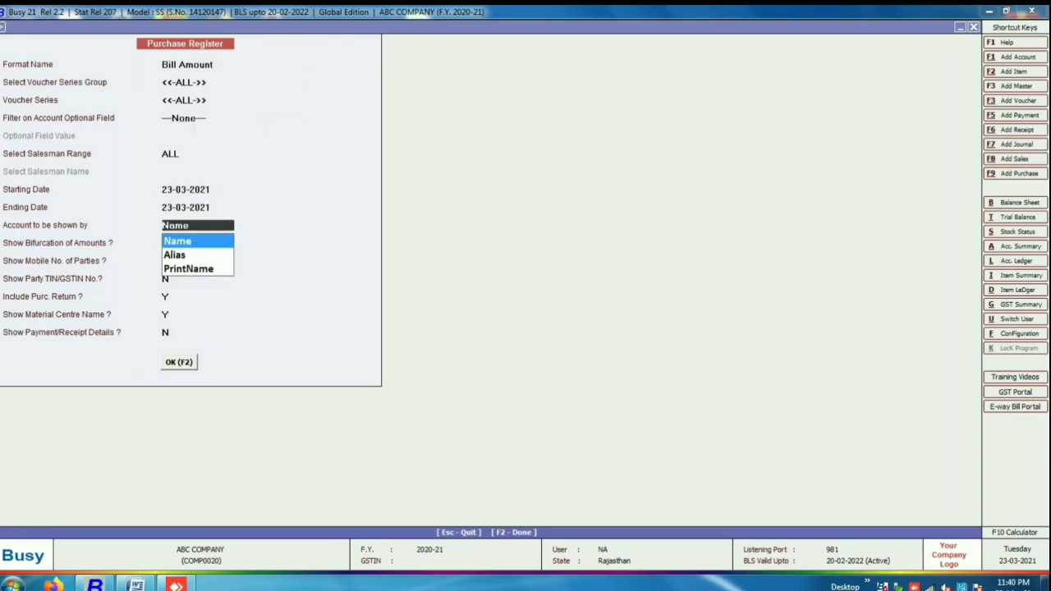
{"action": "key", "text": "Return"}
{"action": "key", "text": "Return"}
{"action": "key", "text": "Return"}
{"action": "key", "text": "Return"}
{"action": "key", "text": "Return"}
{"action": "key", "text": "Return"}
{"action": "key", "text": "Return"}
{"action": "key", "text": "Return"}
Open the BABA FOODS voucher from the Purchase Register for modification
{"action": "key", "text": "Down"}
{"action": "key", "text": "Down"}
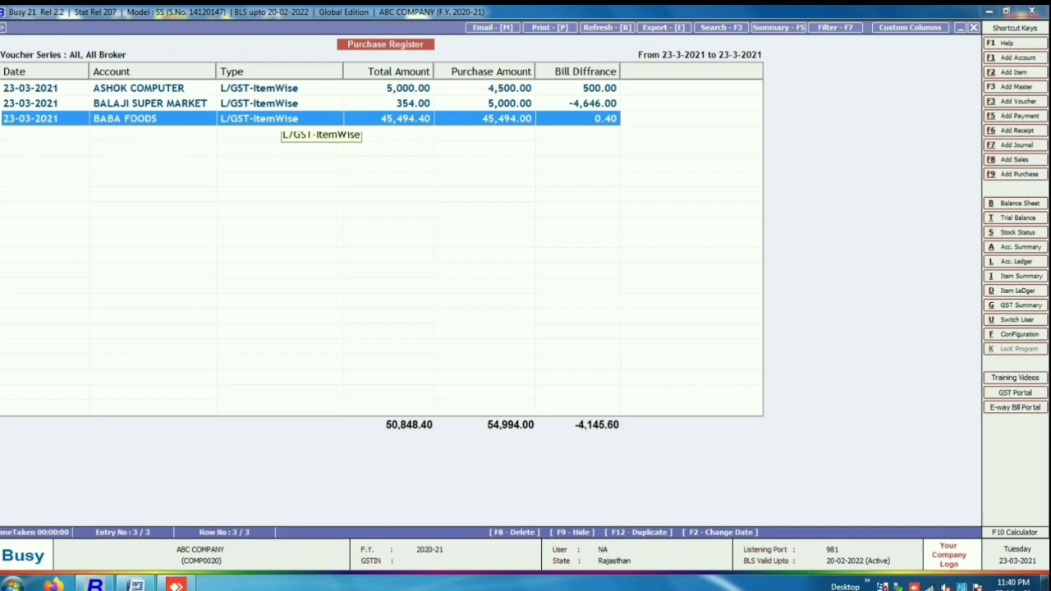
{"action": "key", "text": "Return"}
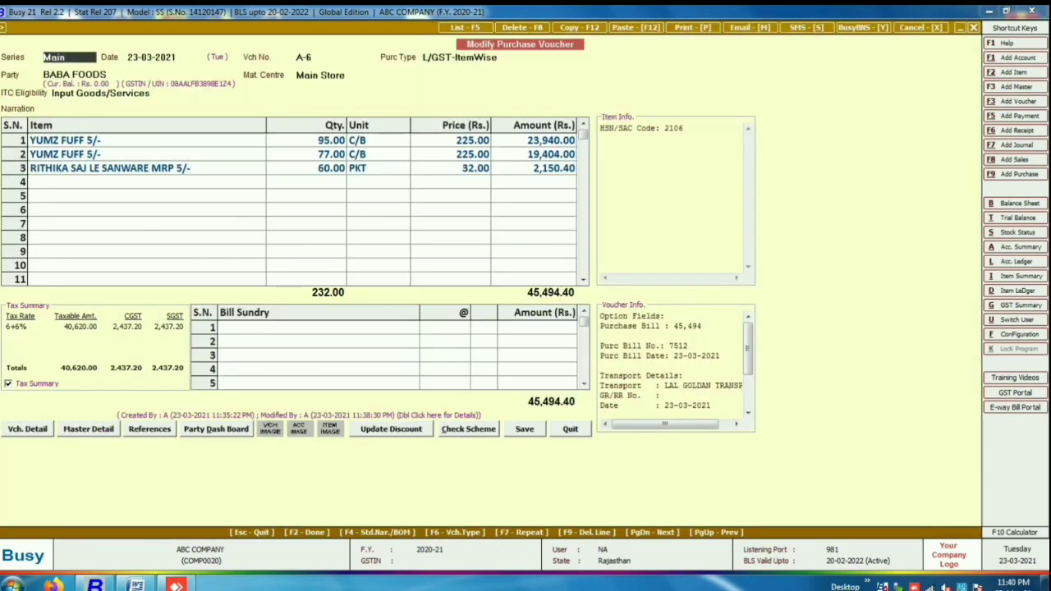
Keep the BABA FOODS voucher's header details and Purchase Bill Amount of 45494, and proceed to its bill sundries
{"action": "key", "text": "Return"}
{"action": "key", "text": "Return"}
{"action": "key", "text": "Return"}
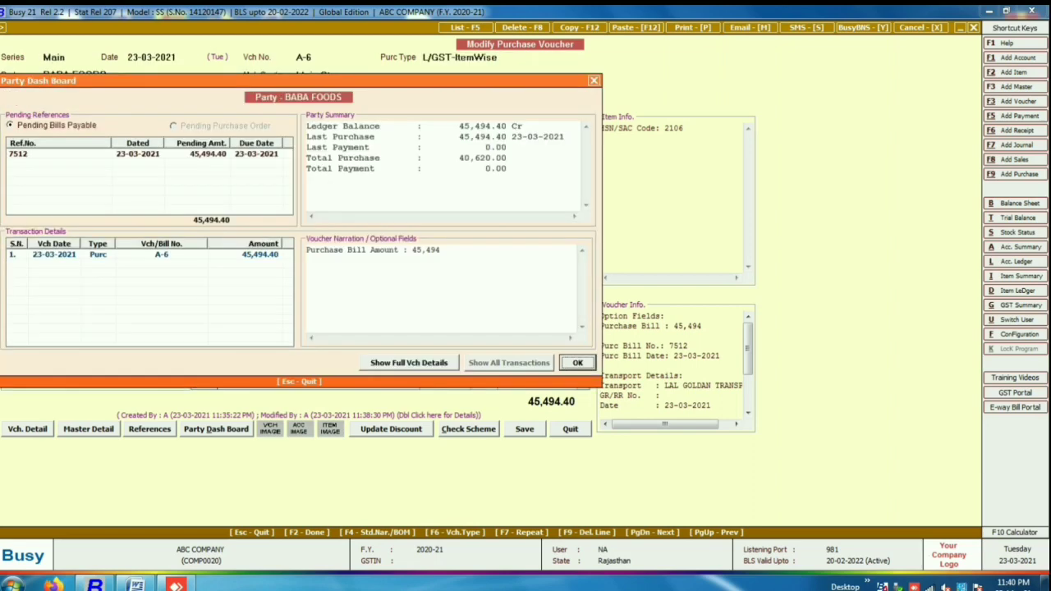
{"action": "key", "text": "Return"}
{"action": "key", "text": "Return"}
{"action": "key", "text": "Return"}
{"action": "key", "text": "Return"}
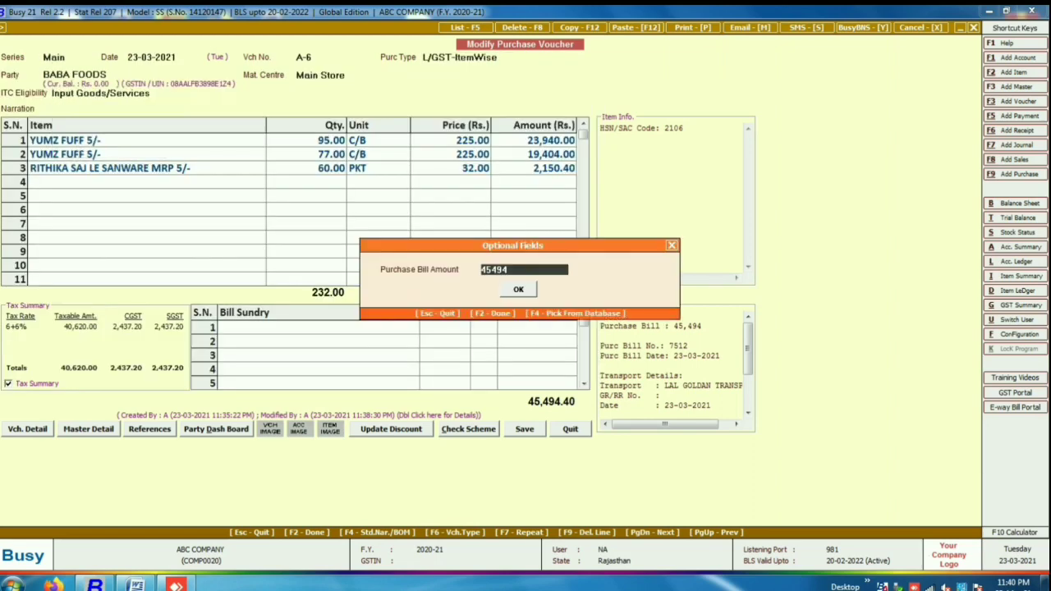
{"action": "key", "text": "Return"}
{"action": "key", "text": "Return"}
{"action": "key", "text": "F2"}
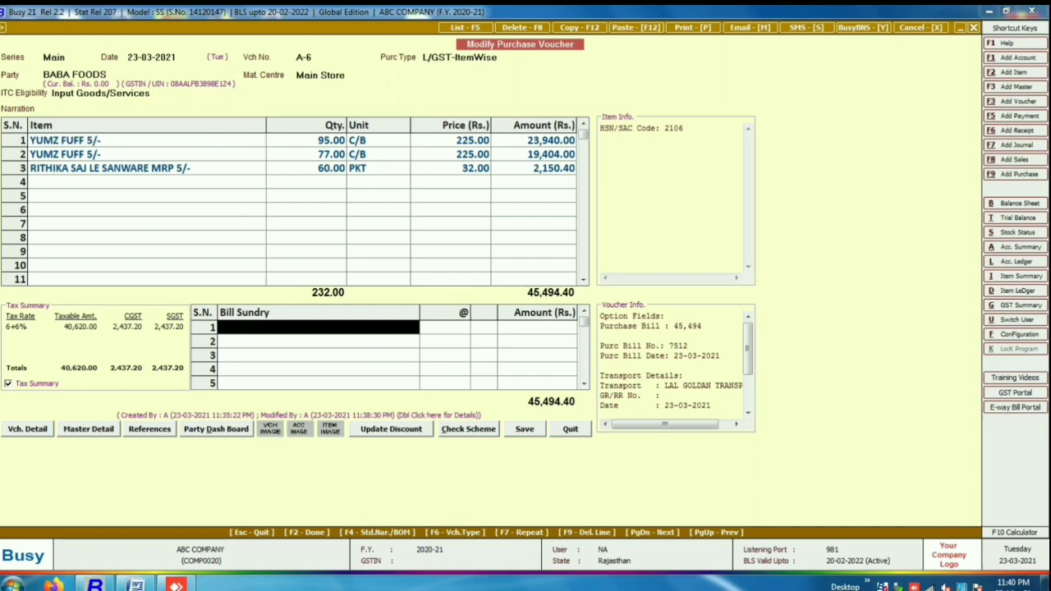
Save the voucher with automatic round-off, accepting the bill-by-bill adjustment against reference 7512 and skipping the item sales price update
{"action": "key", "text": "Return"}
{"action": "key", "text": "Return"}
{"action": "key", "text": "Return"}
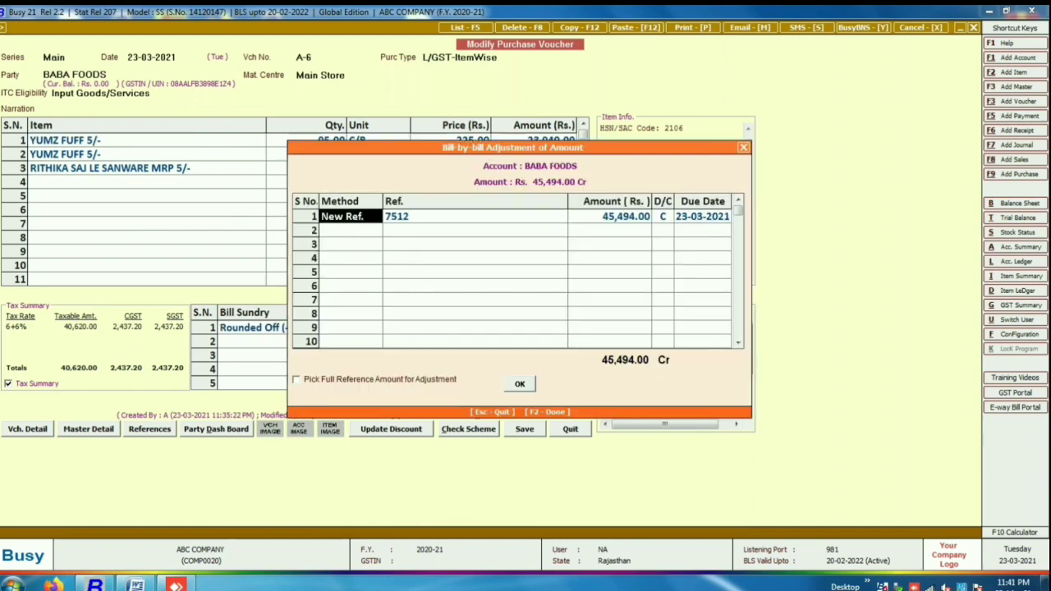
{"action": "key", "text": "F2"}
{"action": "key", "text": "F2"}
{"action": "key", "text": "Return"}
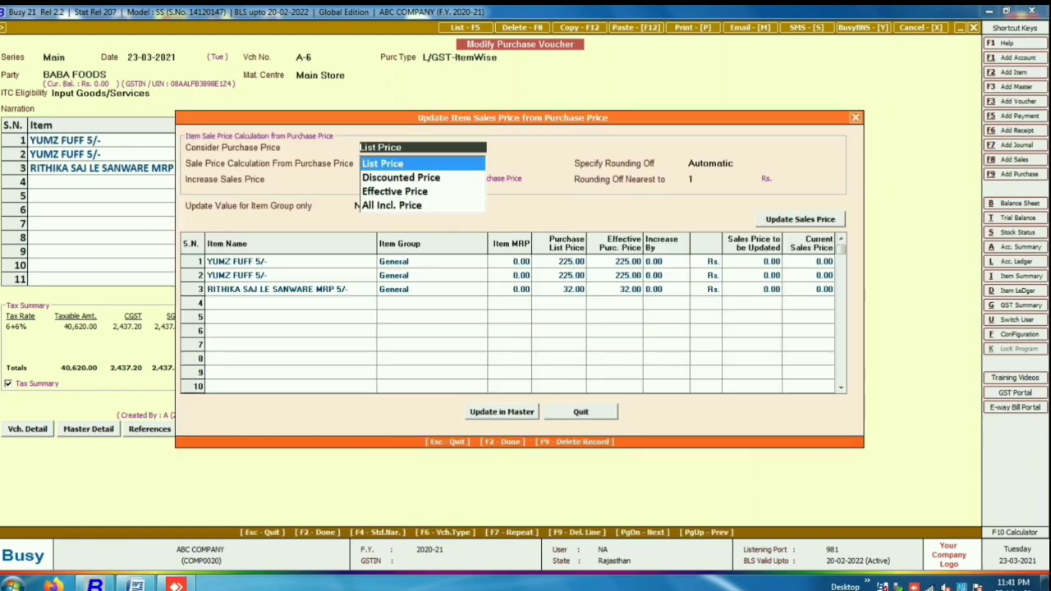
{"action": "key", "text": "Escape"}
{"action": "key", "text": "Return"}
{"action": "key", "text": "Escape"}
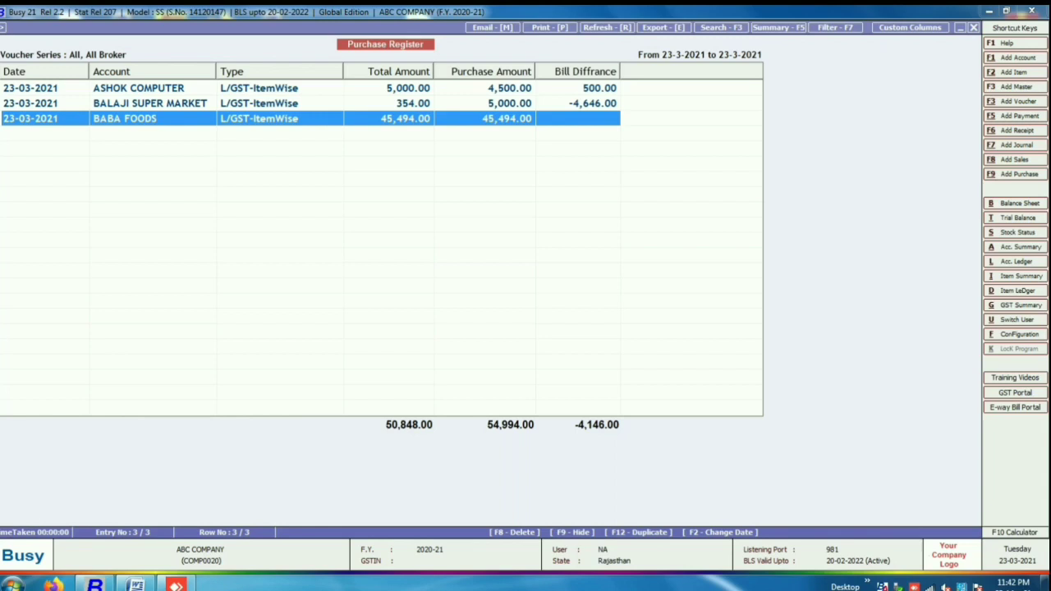
Sort the Purchase Register by bill difference and review the rounded-off entry in the BABA FOODS voucher
{"action": "left_click", "coordinate": [584, 71]}
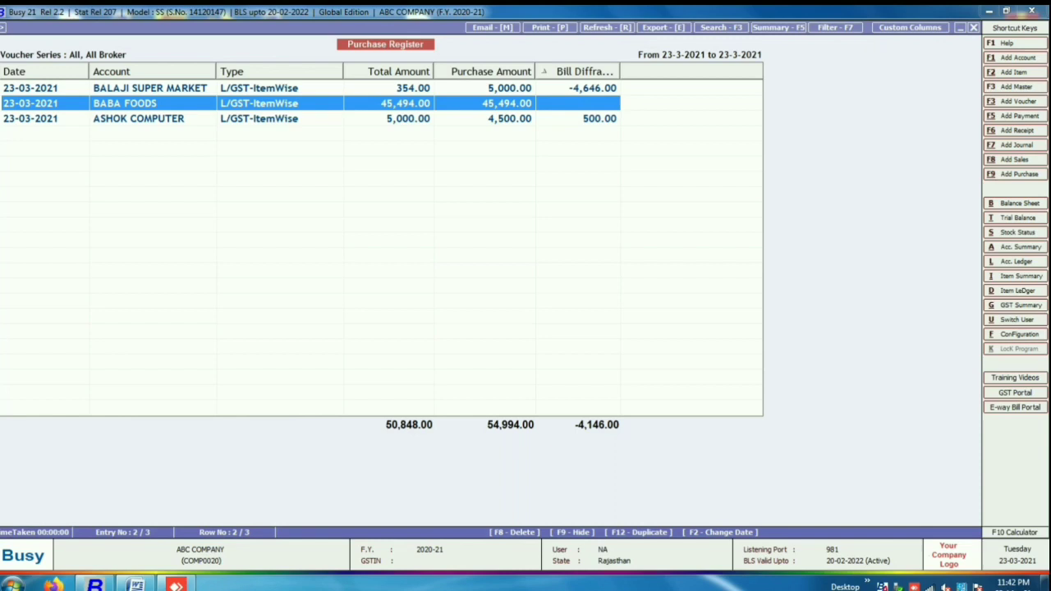
{"action": "left_click_drag", "start_coordinate": [535, 72], "coordinate": [541, 72]}
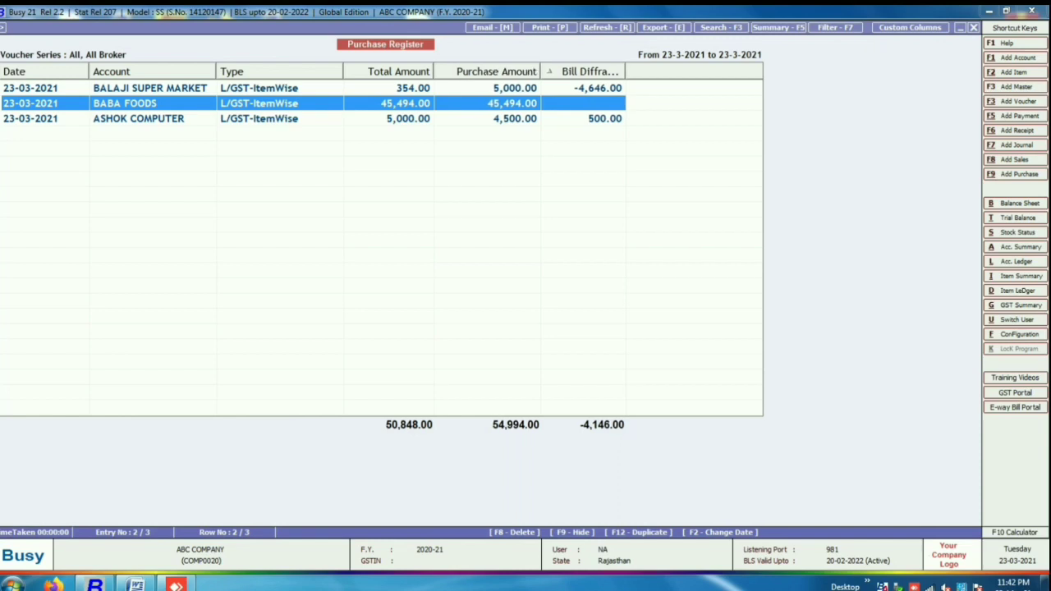
{"action": "left_click", "coordinate": [150, 88]}
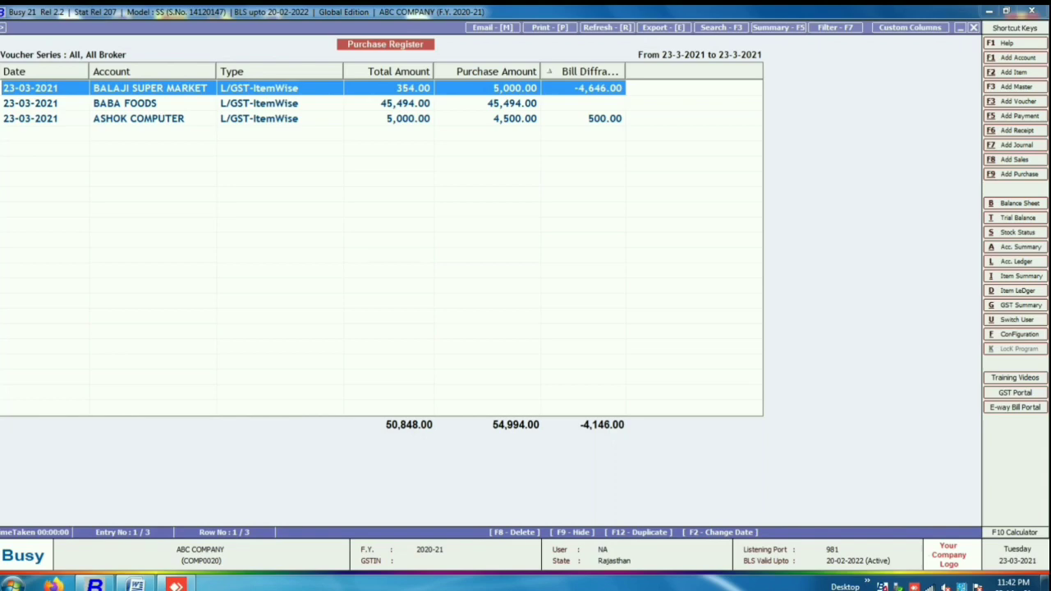
{"action": "double_click", "coordinate": [125, 103]}
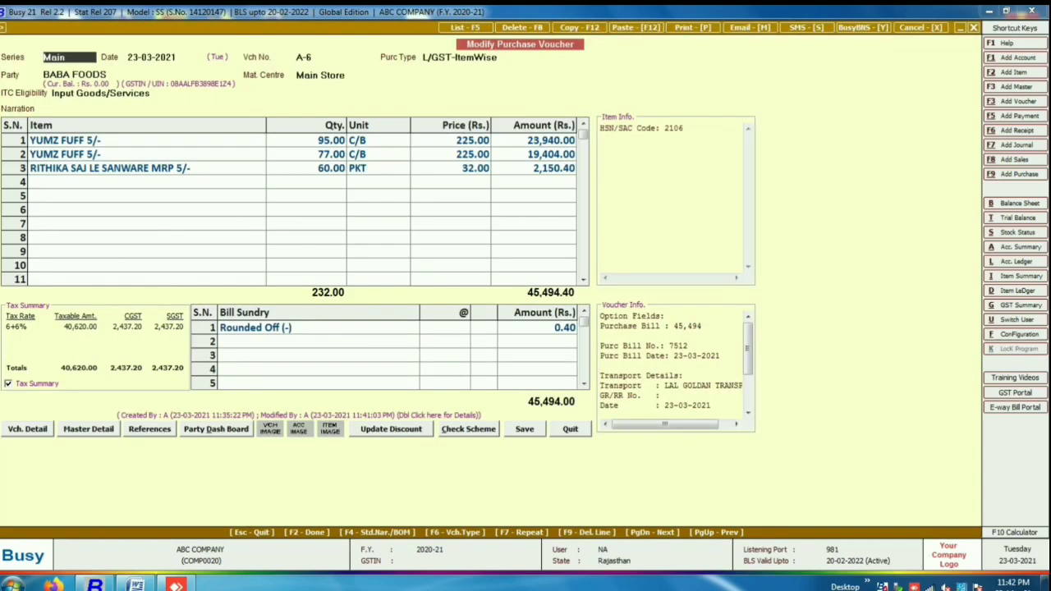
{"action": "key", "text": "Escape"}
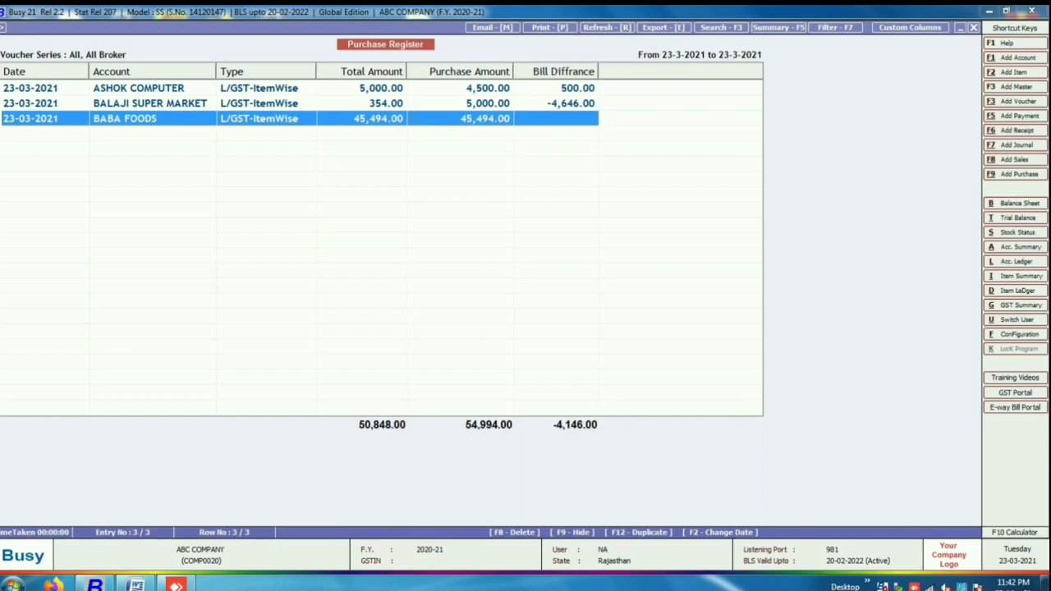
Leave the register and open the voucher configuration of the Main purchase series
{"action": "key", "text": "Escape"}
{"action": "key", "text": "Left"}
{"action": "key", "text": "Left"}
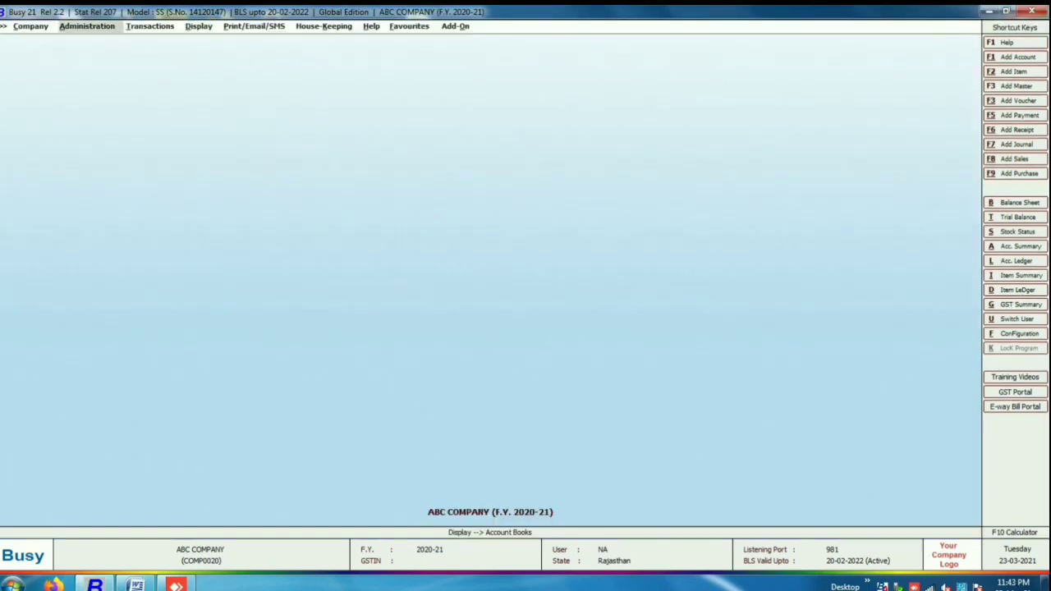
{"action": "key", "text": "Return"}
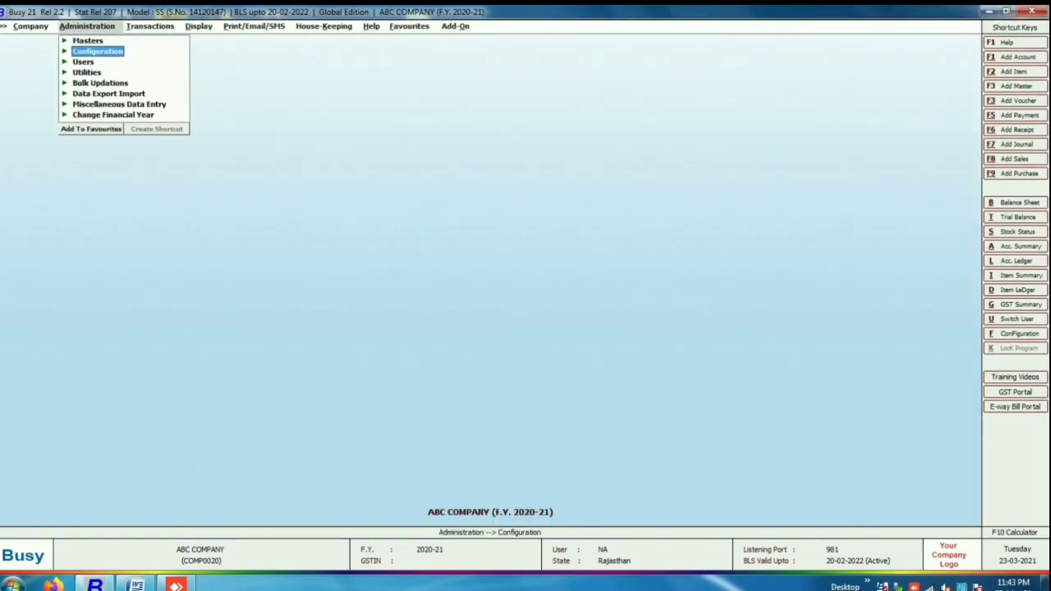
{"action": "key", "text": "Return"}
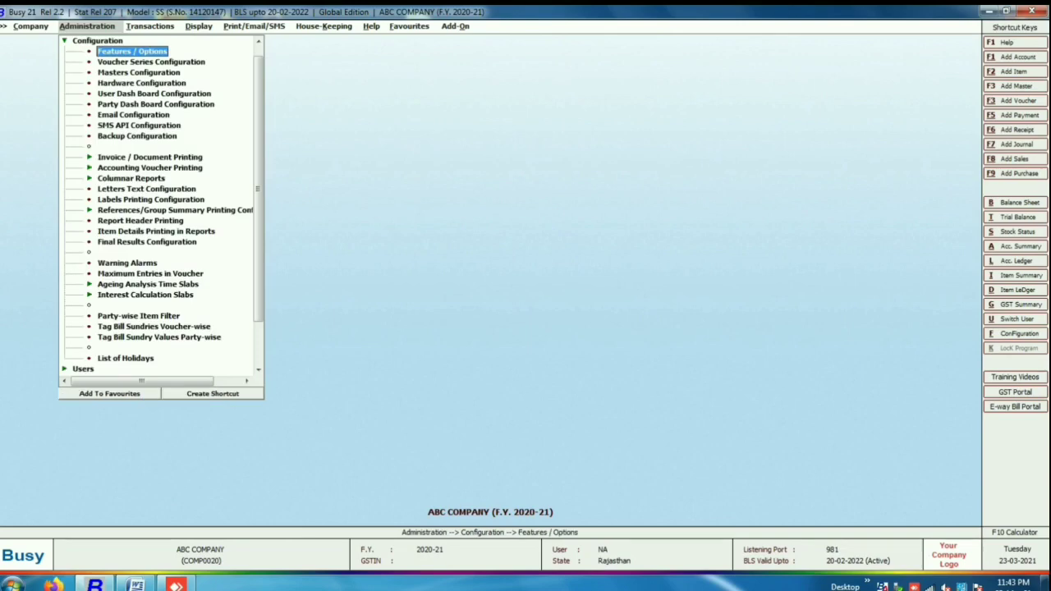
{"action": "key", "text": "Down"}
{"action": "key", "text": "Return"}
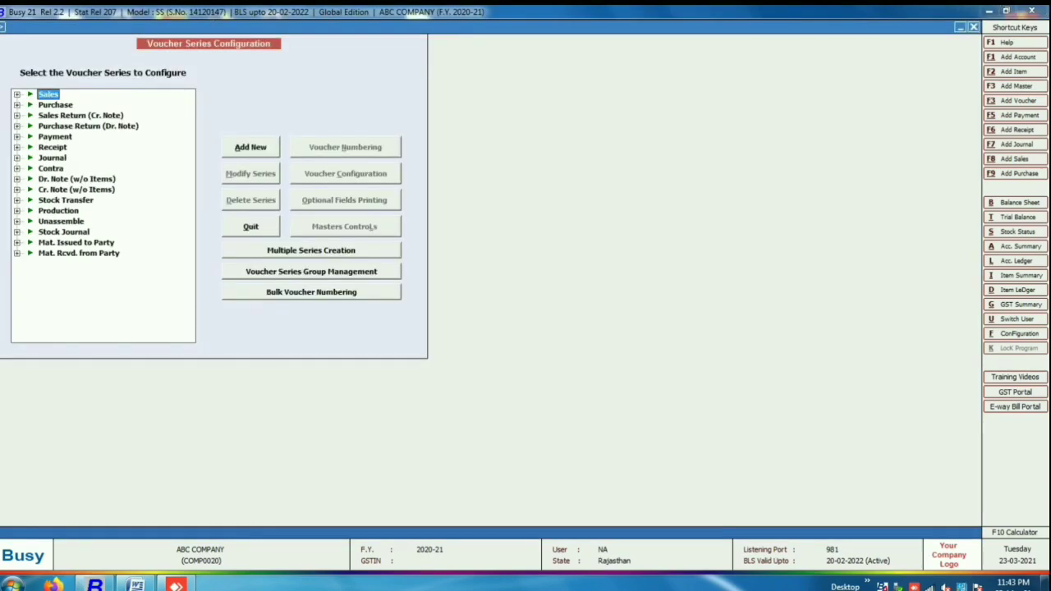
{"action": "key", "text": "Down"}
{"action": "key", "text": "Return"}
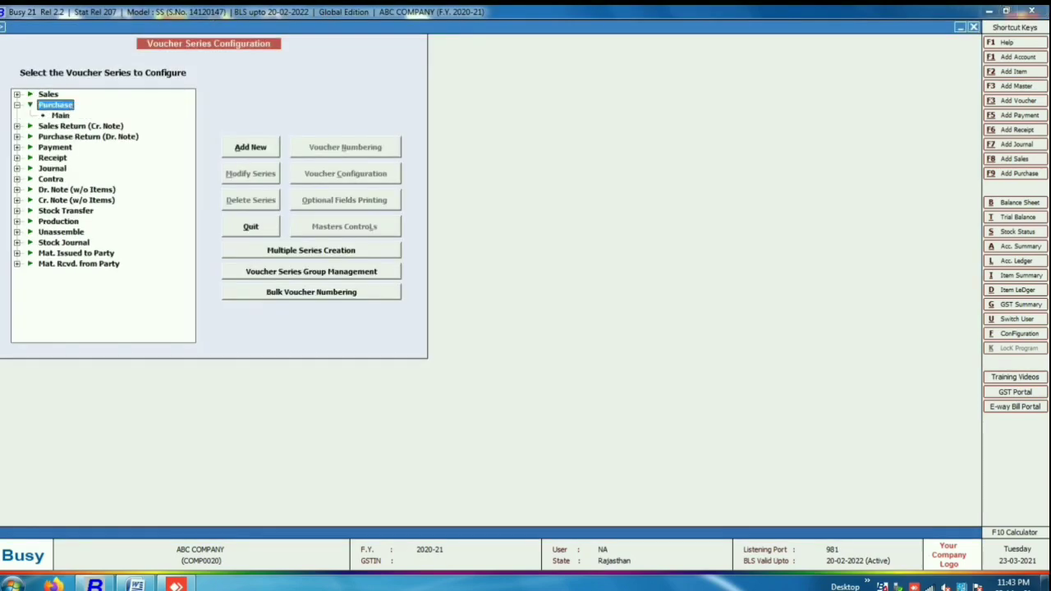
{"action": "key", "text": "Down"}
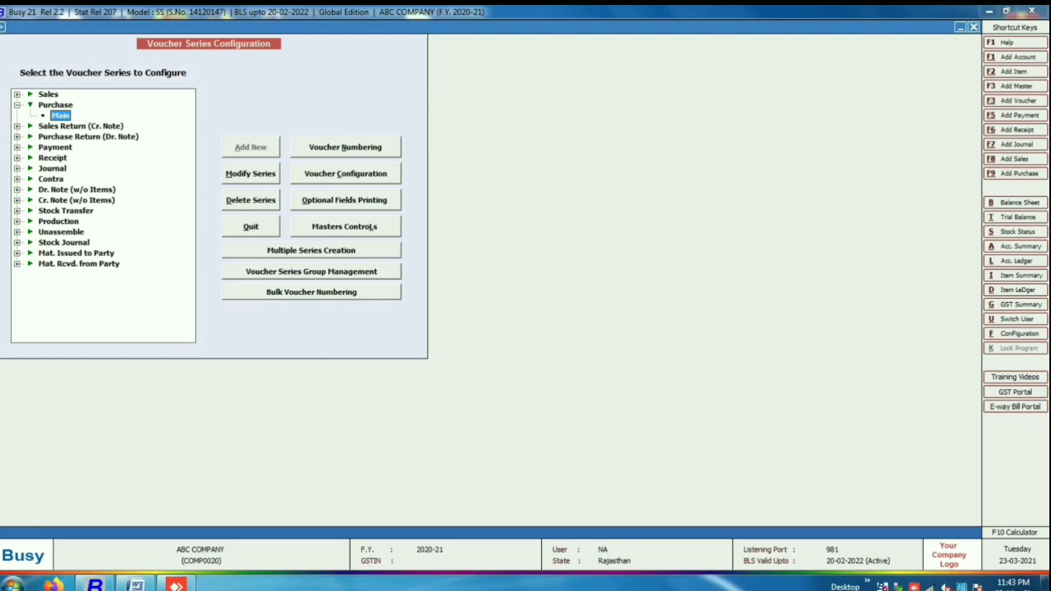
{"action": "key", "text": "alt+c"}
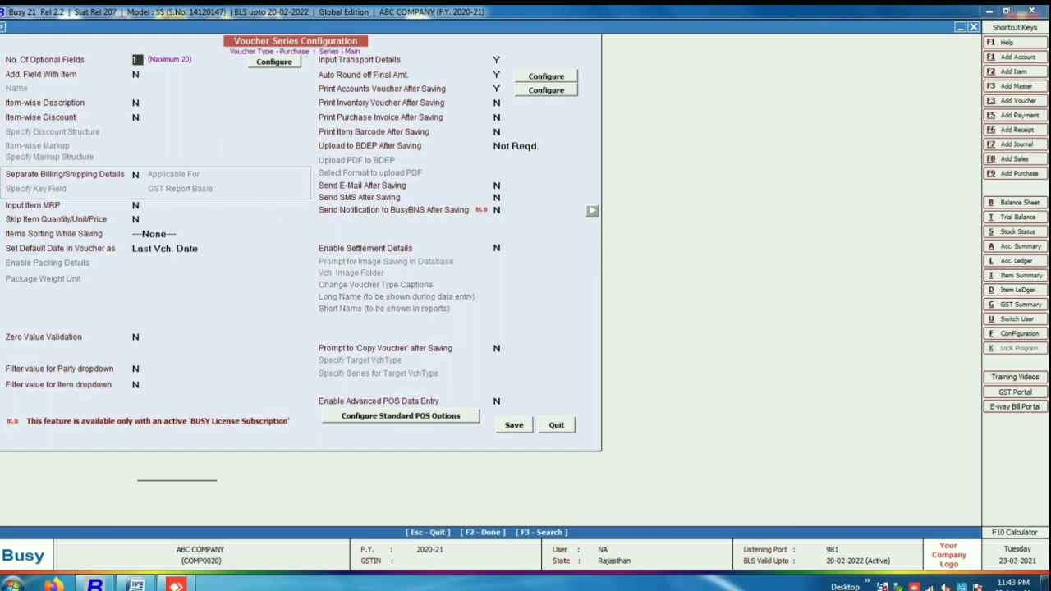
Review the Purchase Bill Amount optional field's setup, keep it as a numeric field, and save the series configuration
{"action": "key", "text": "Return"}
{"action": "key", "text": "Return"}
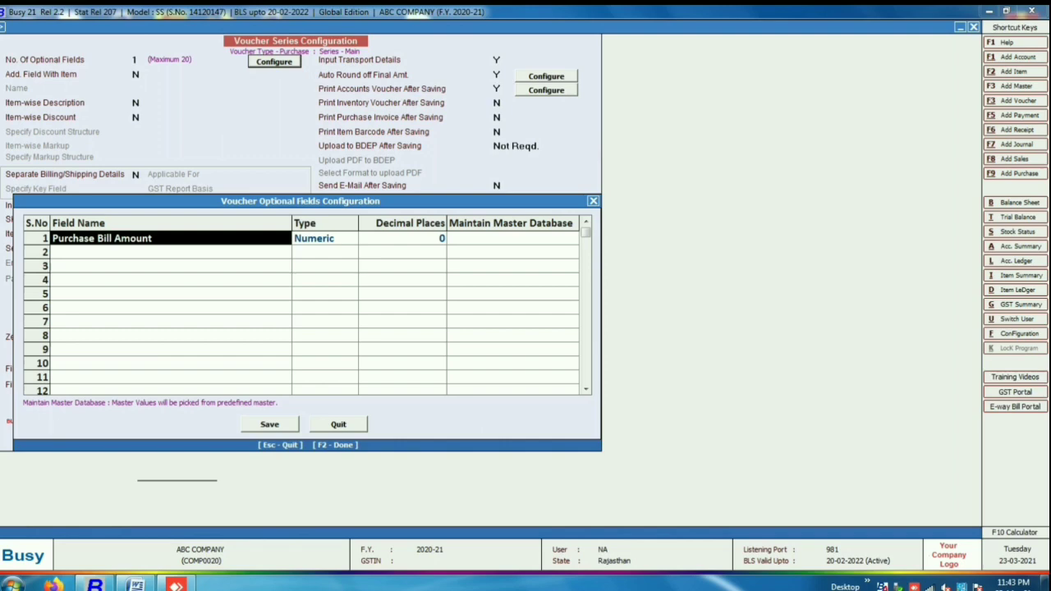
{"action": "key", "text": "F2"}
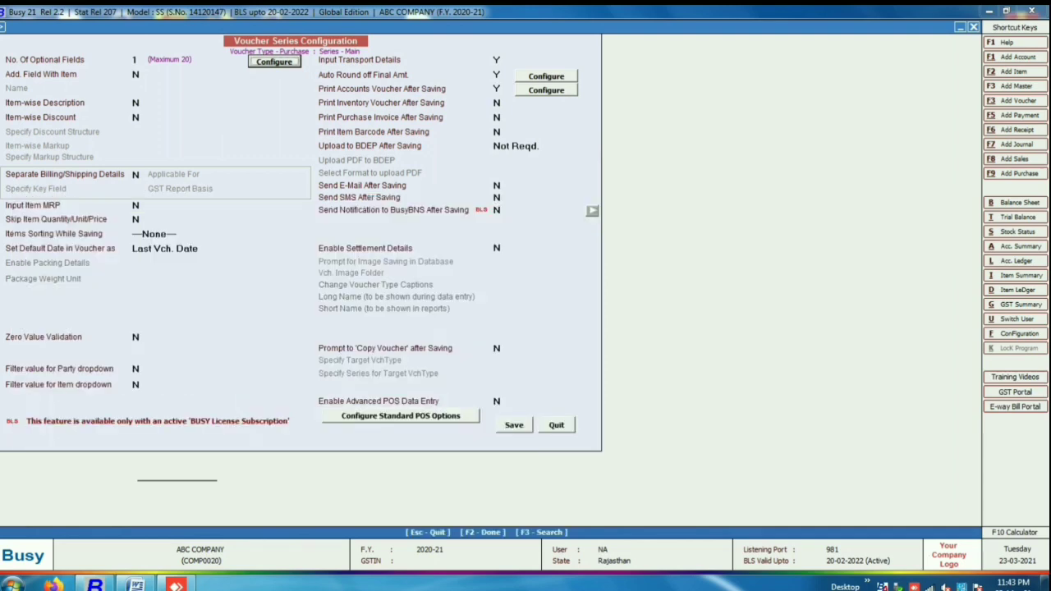
{"action": "key", "text": "F2"}
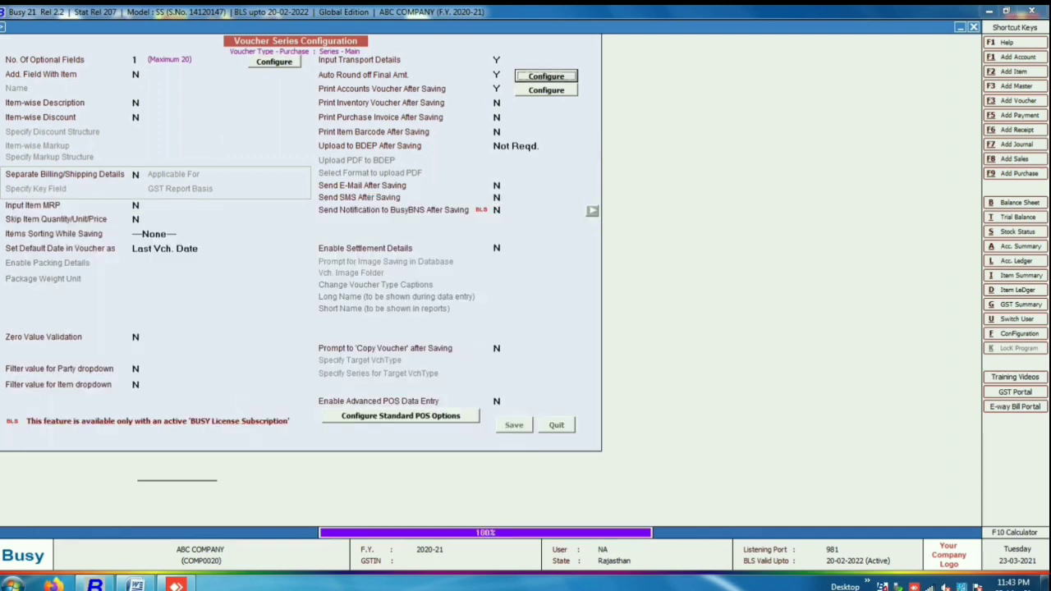
{"action": "key", "text": "Escape"}
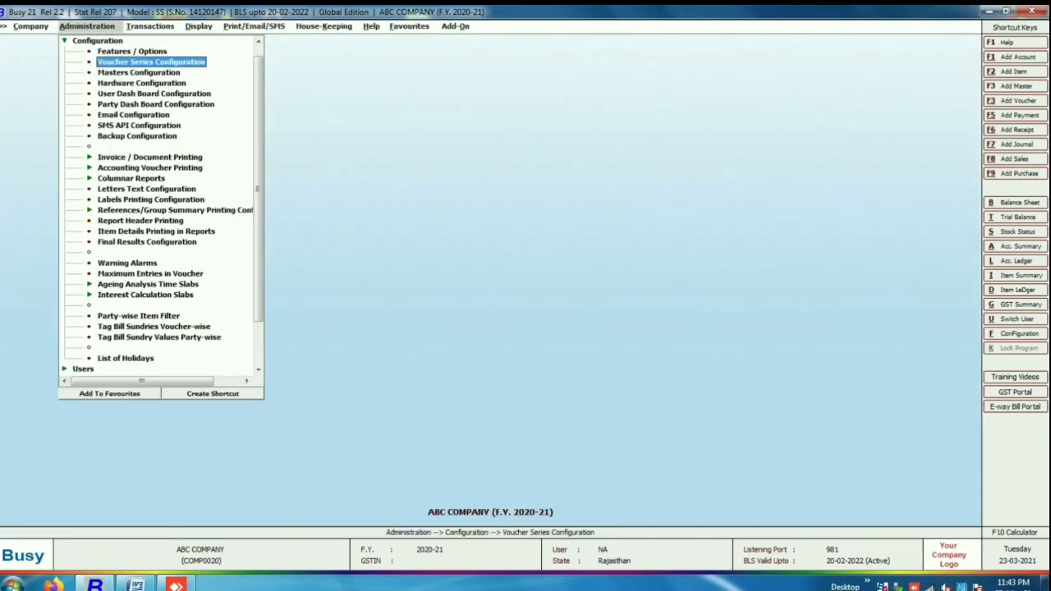
Start a new purchase voucher in the Main series, keeping the date 23-03-2021
{"action": "key", "text": "Right"}
{"action": "key", "text": "Down"}
{"action": "key", "text": "Down"}
{"action": "key", "text": "Down"}
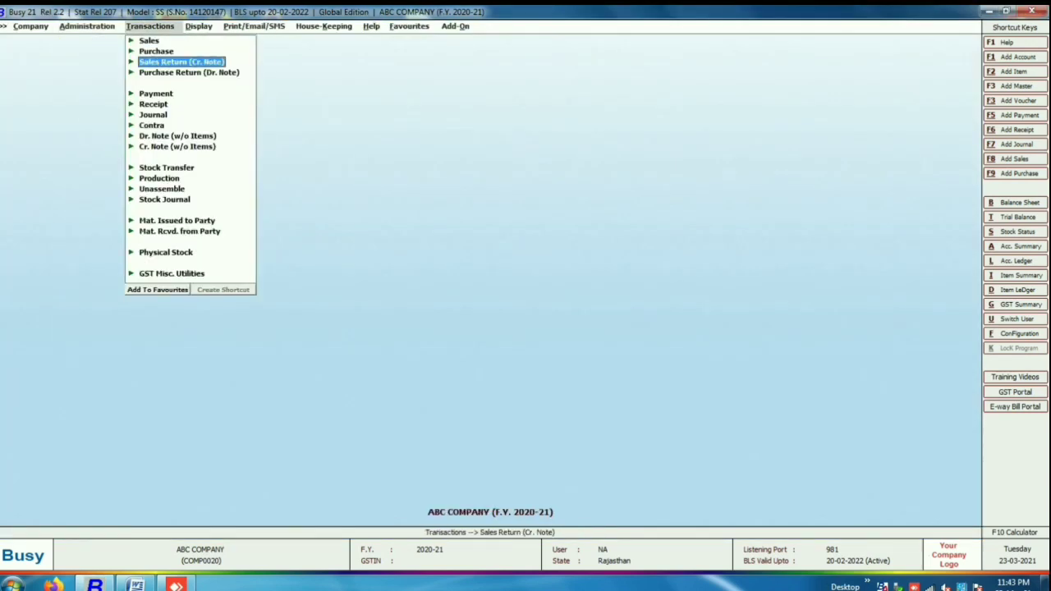
{"action": "key", "text": "Up"}
{"action": "key", "text": "Return"}
{"action": "key", "text": "Return"}
{"action": "key", "text": "Return"}
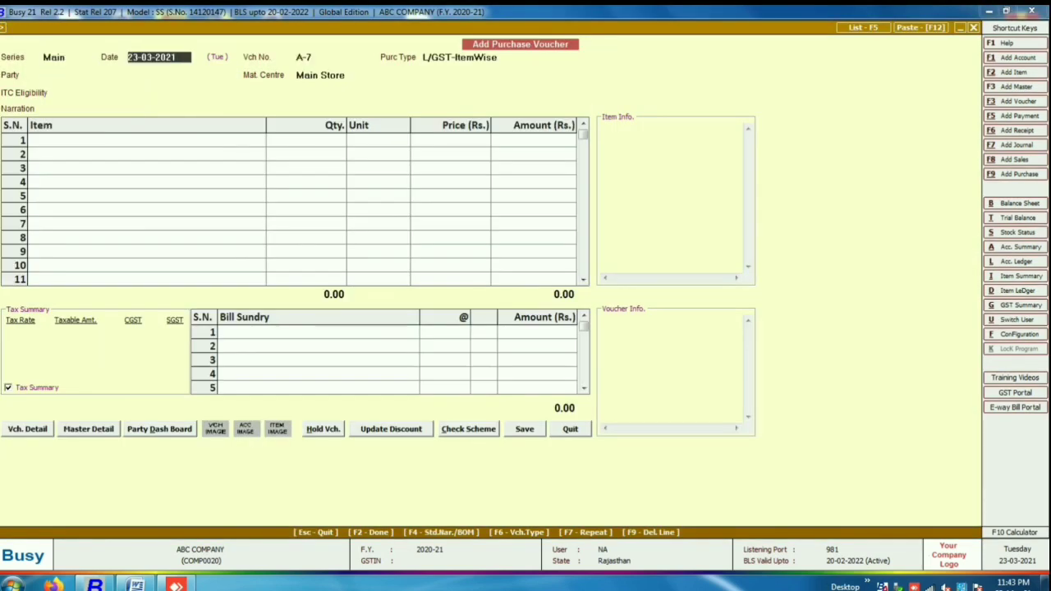
{"action": "key", "text": "Return"}
{"action": "key", "text": "Return"}
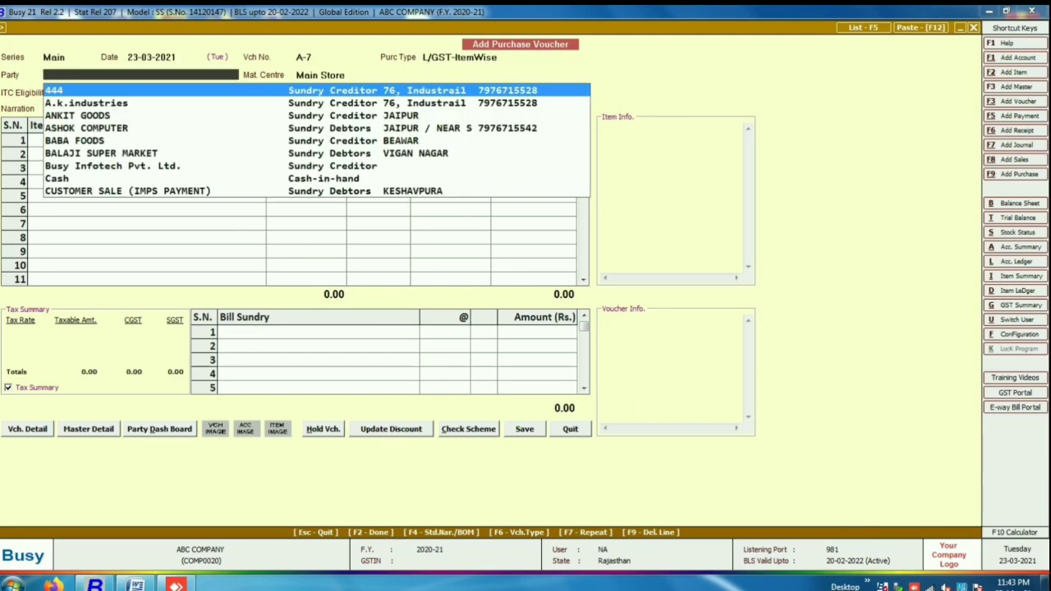
Choose BABA FOODS as the voucher's party with Input Goods/Services as the ITC eligibility, and go to the optional fields
{"action": "key", "text": "Down"}
{"action": "key", "text": "Down"}
{"action": "key", "text": "Down"}
{"action": "key", "text": "Down"}
{"action": "key", "text": "Up"}
{"action": "key", "text": "Down"}
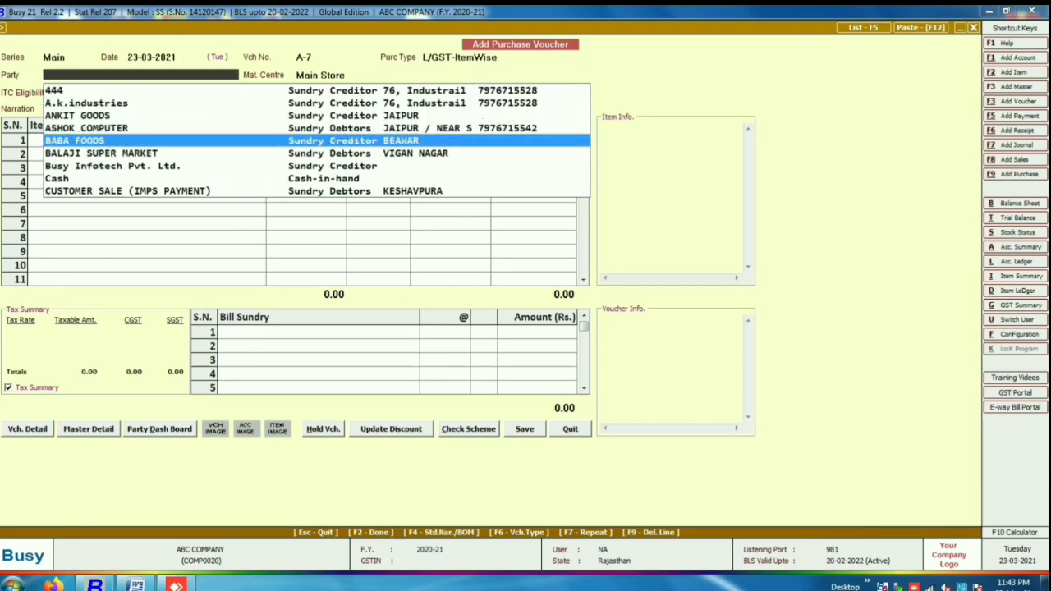
{"action": "key", "text": "Return"}
{"action": "key", "text": "Escape"}
{"action": "key", "text": "Return"}
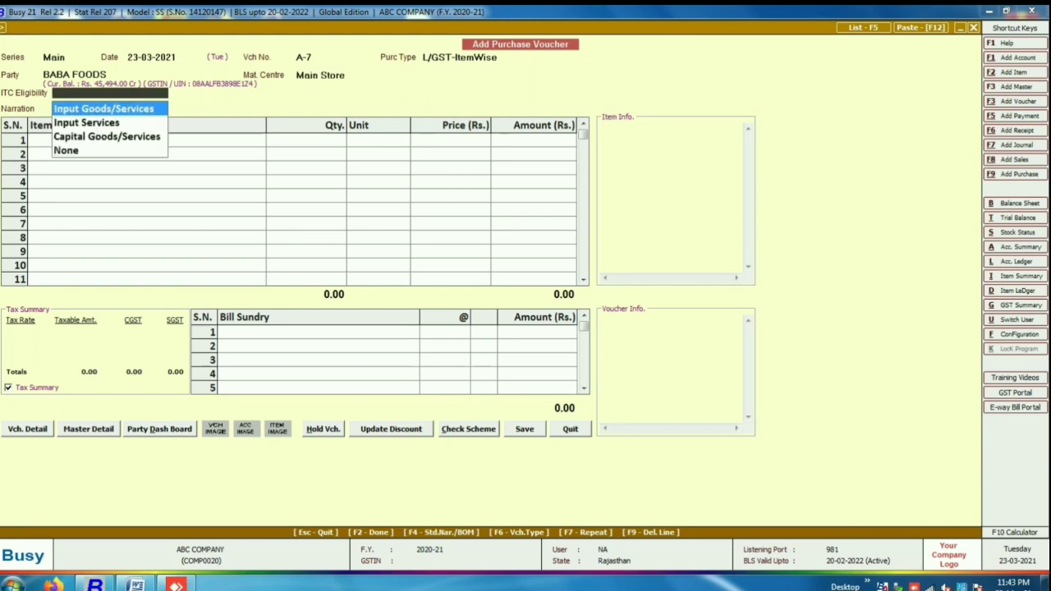
{"action": "key", "text": "Return"}
{"action": "key", "text": "Return"}
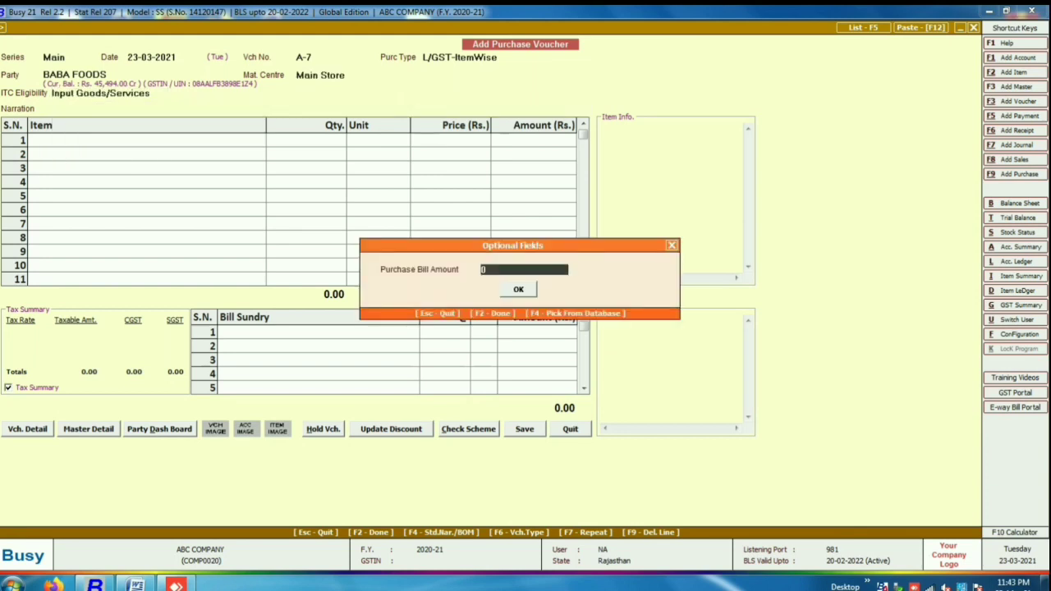
Review the Purchase Bill Amount prompt, leaving the amount at 0, and exit the new voucher without saving it
{"action": "key", "text": "Return"}
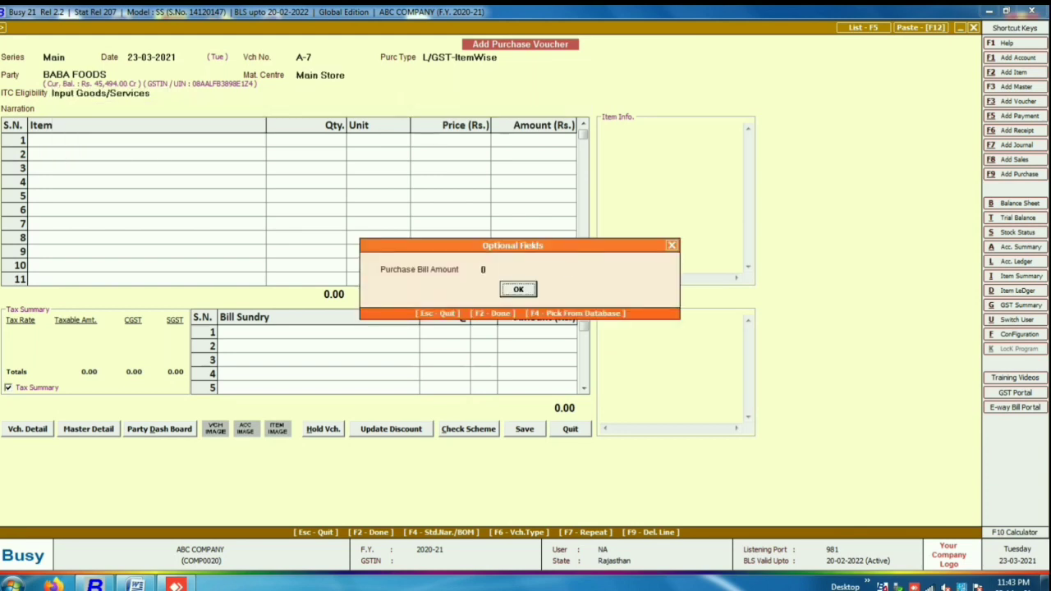
{"action": "key", "text": "Return"}
{"action": "left_click", "coordinate": [316, 109]}
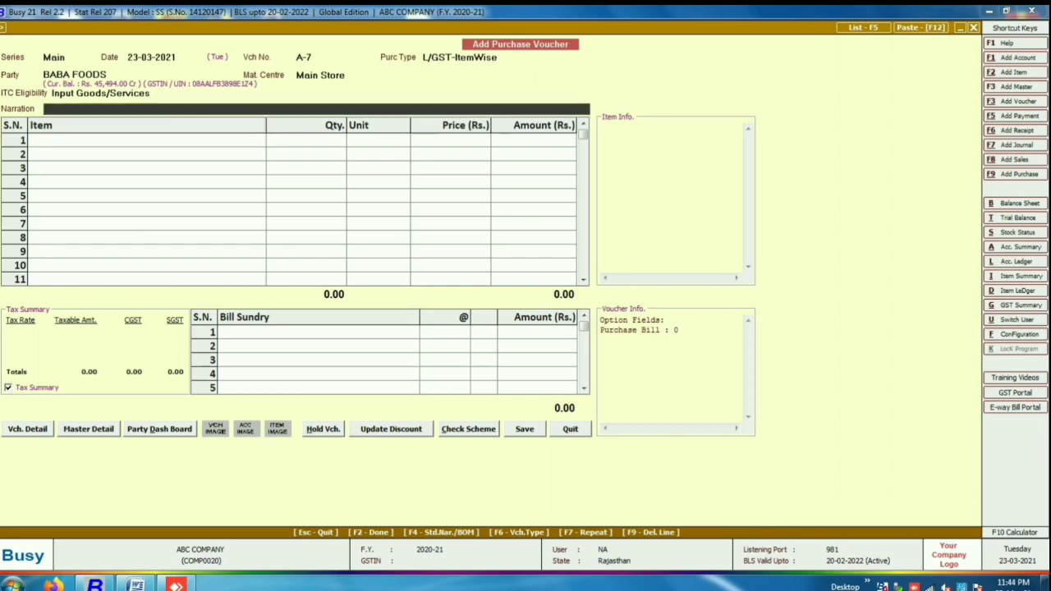
{"action": "key", "text": "Return"}
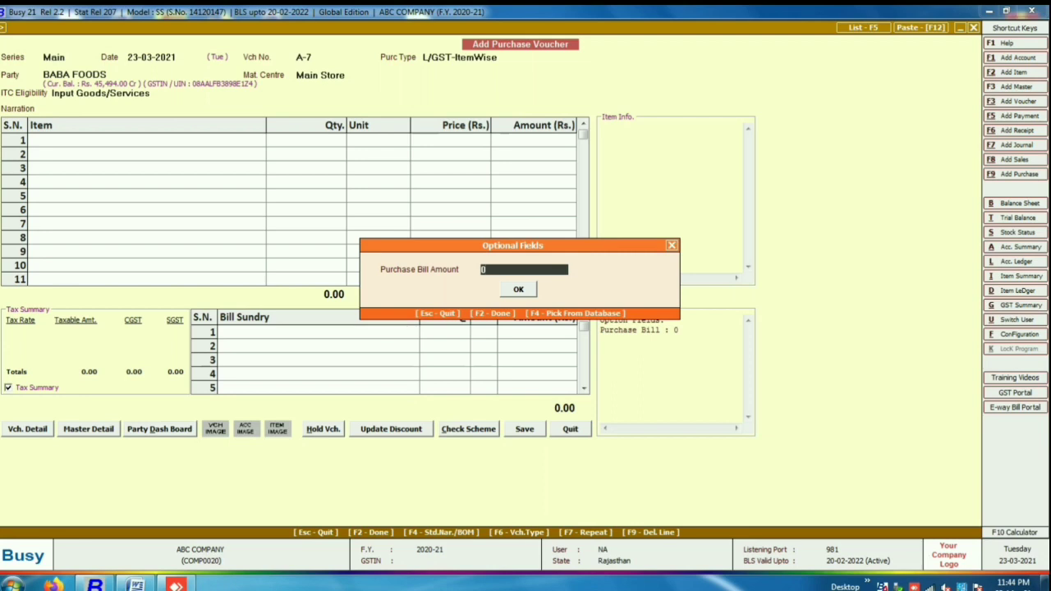
{"action": "key", "text": "BackSpace"}
{"action": "key", "text": "Return"}
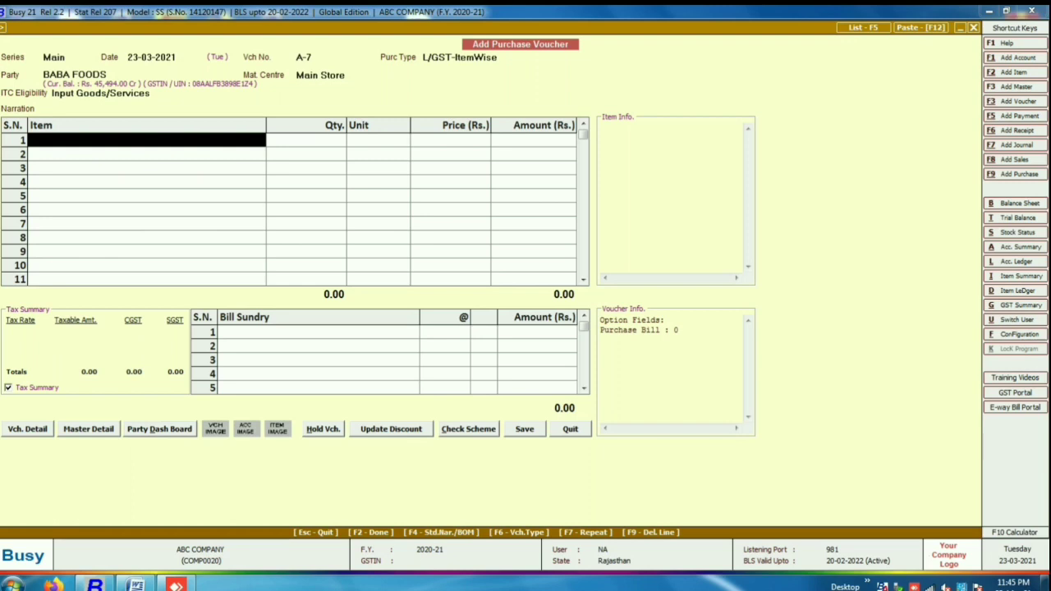
{"action": "key", "text": "Escape"}
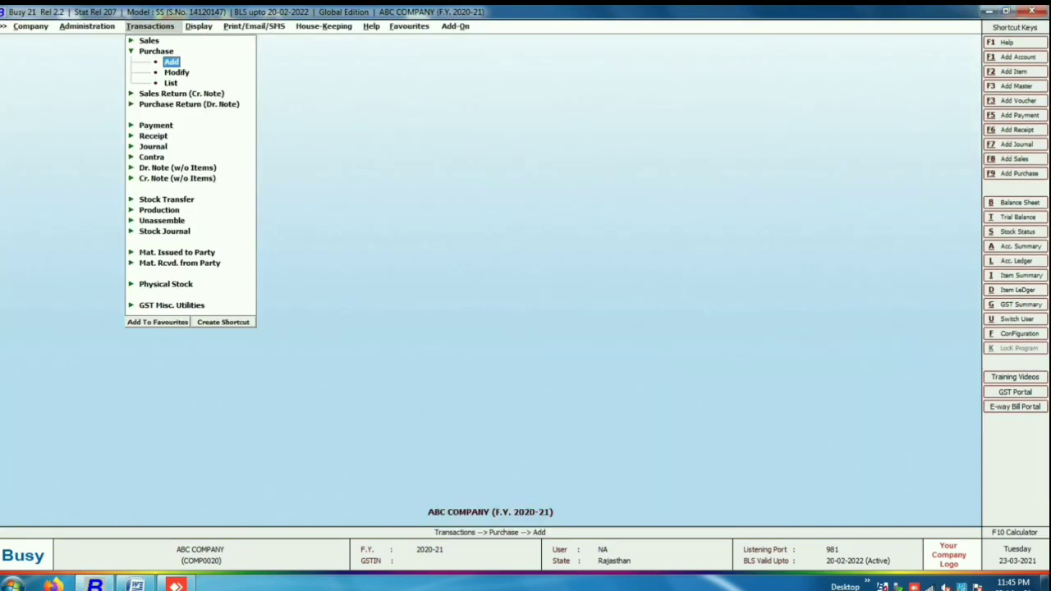
{"action": "key", "text": "Escape"}
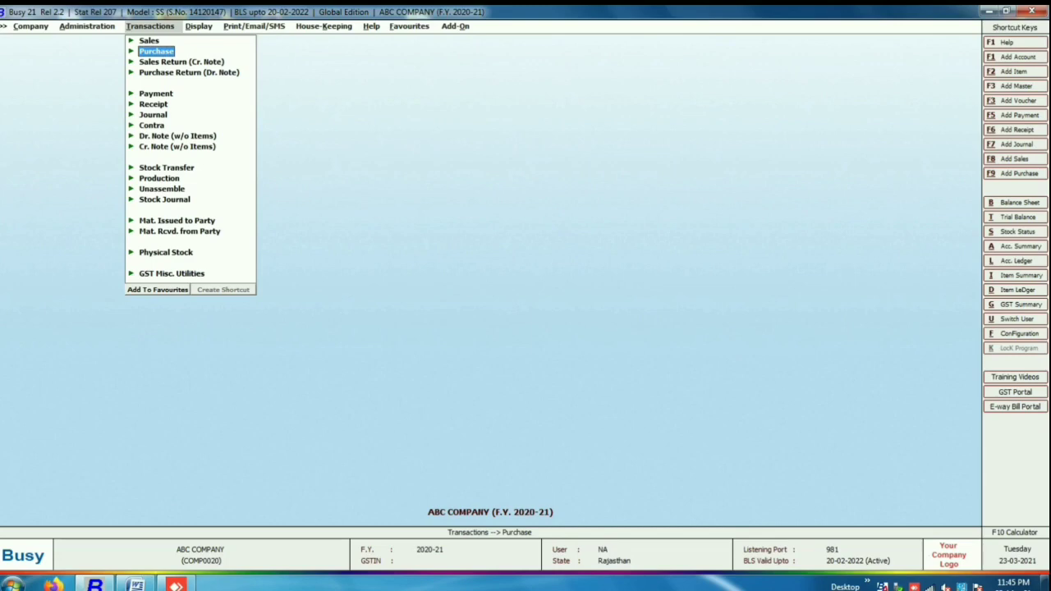
{"action": "key", "text": "Escape"}
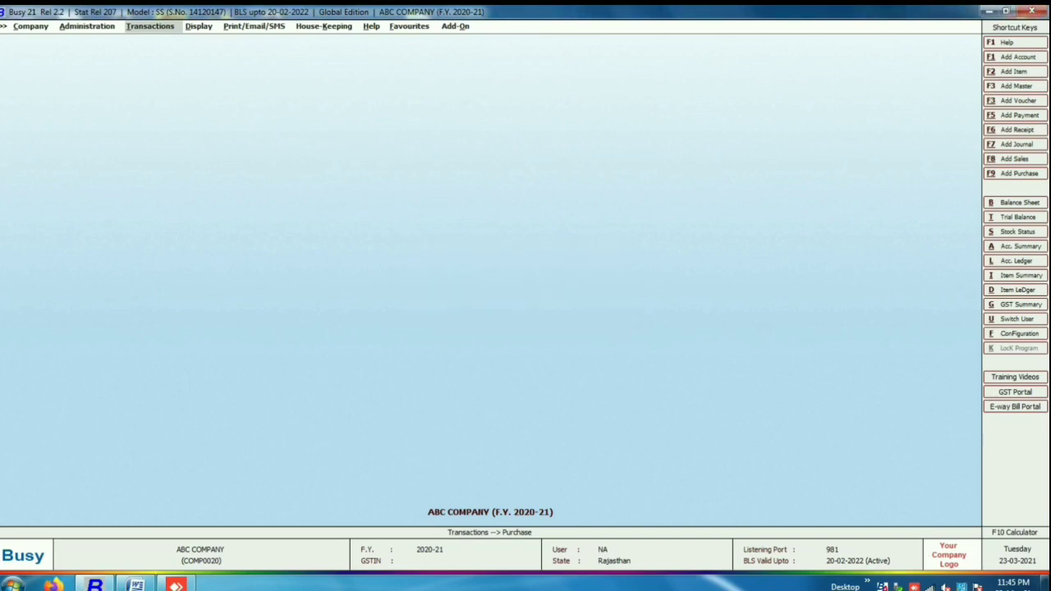
Open the standard Purchase Register for all purchase types and all parties
{"action": "key", "text": "Right"}
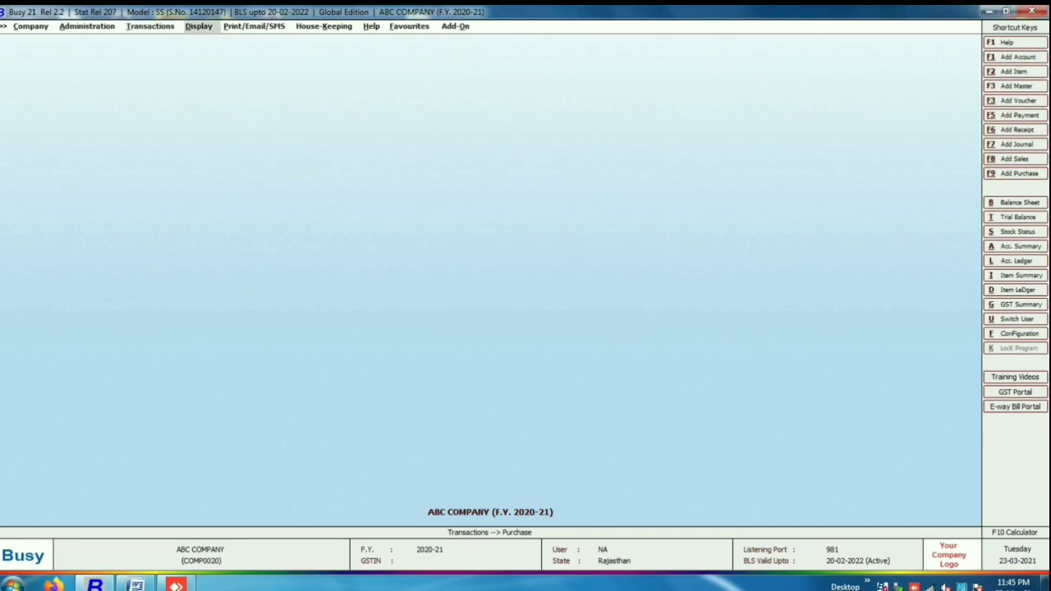
{"action": "key", "text": "Return"}
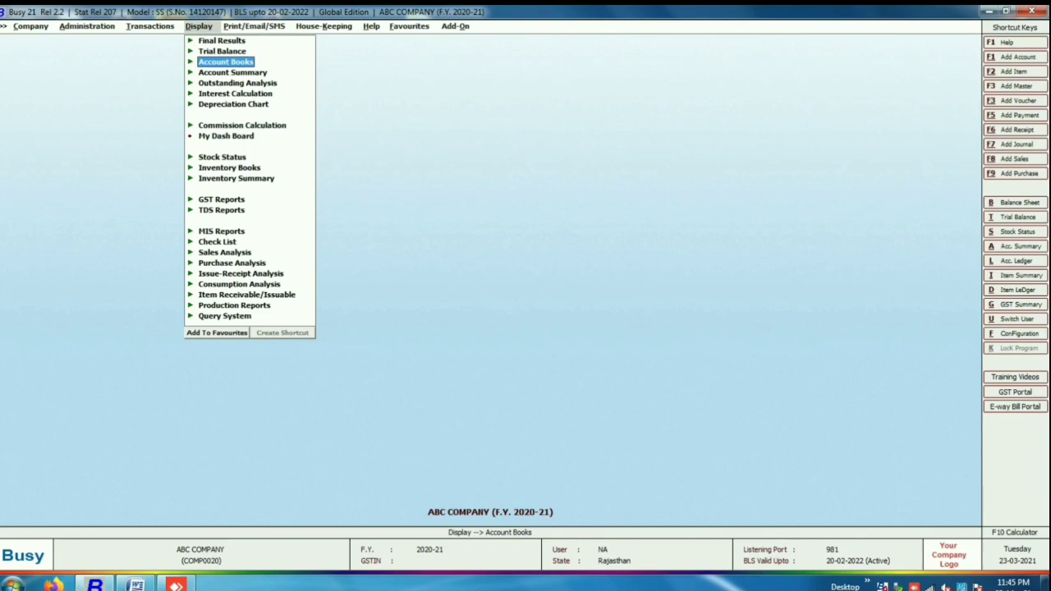
{"action": "key", "text": "Return"}
{"action": "key", "text": "Down"}
{"action": "key", "text": "Down"}
{"action": "key", "text": "Down"}
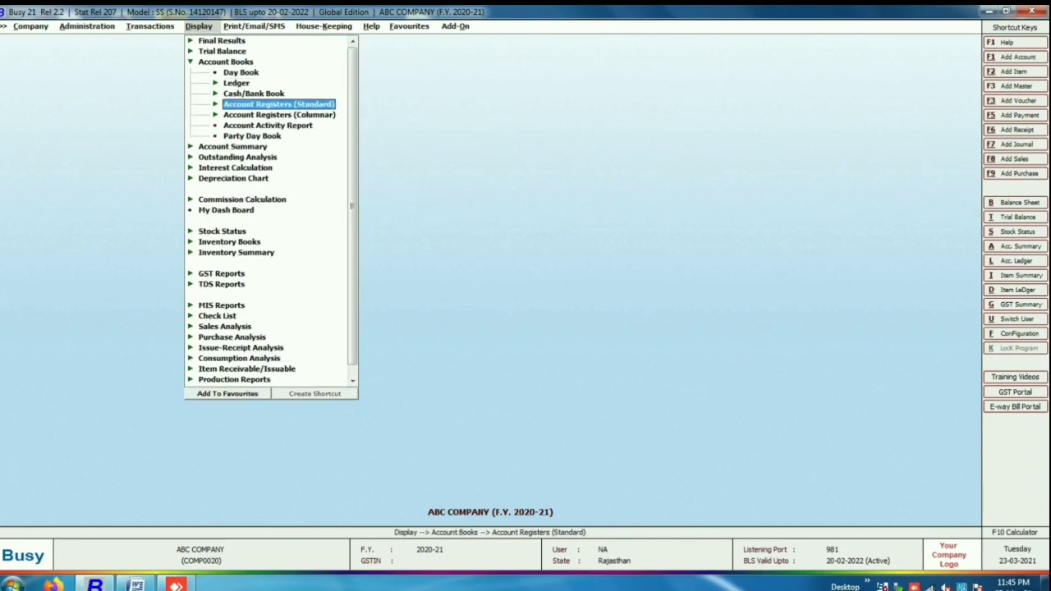
{"action": "key", "text": "Return"}
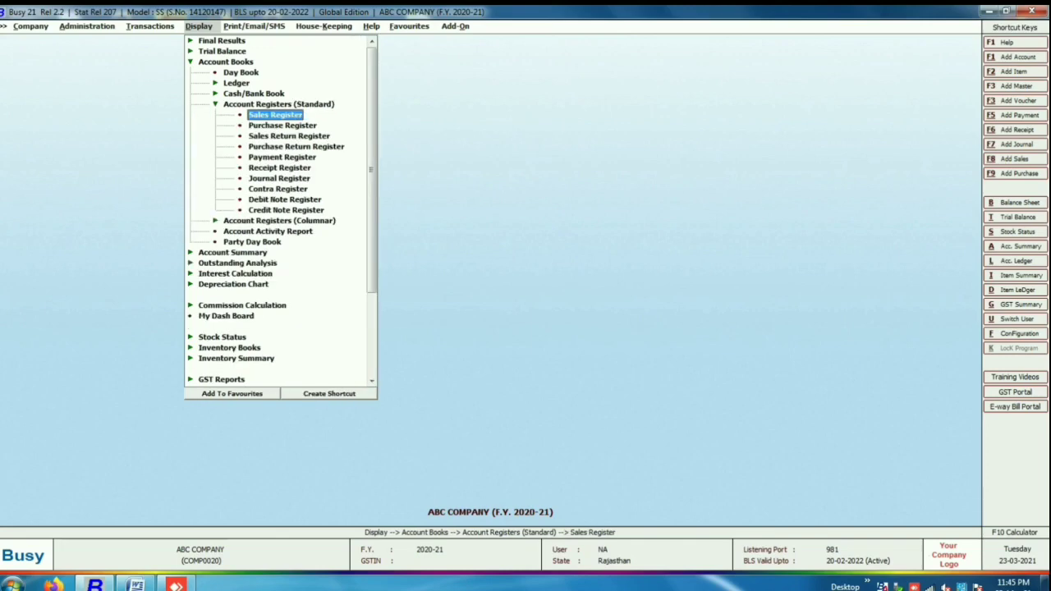
{"action": "key", "text": "Down"}
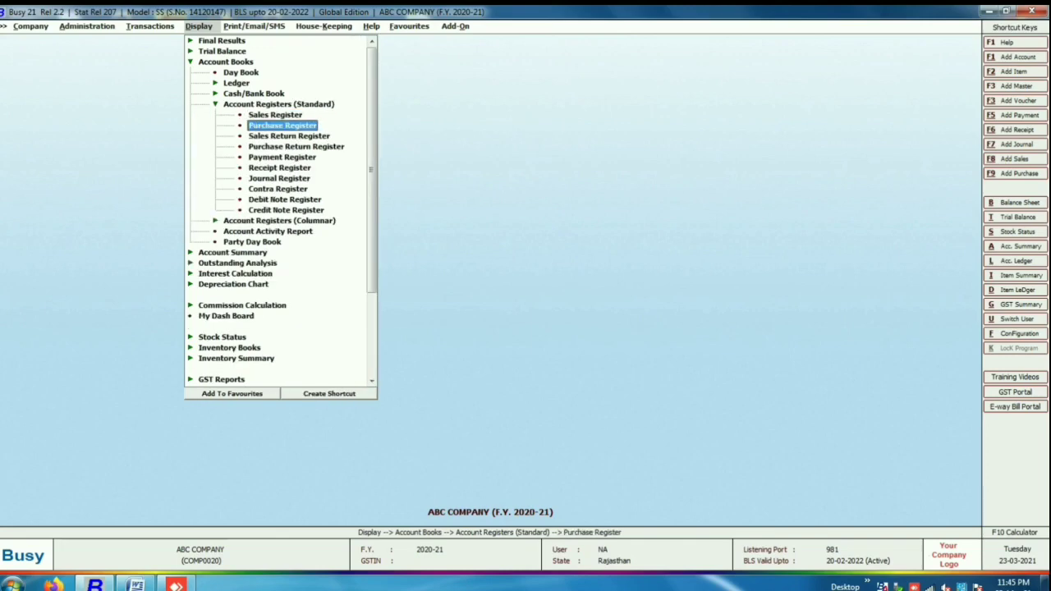
{"action": "key", "text": "Return"}
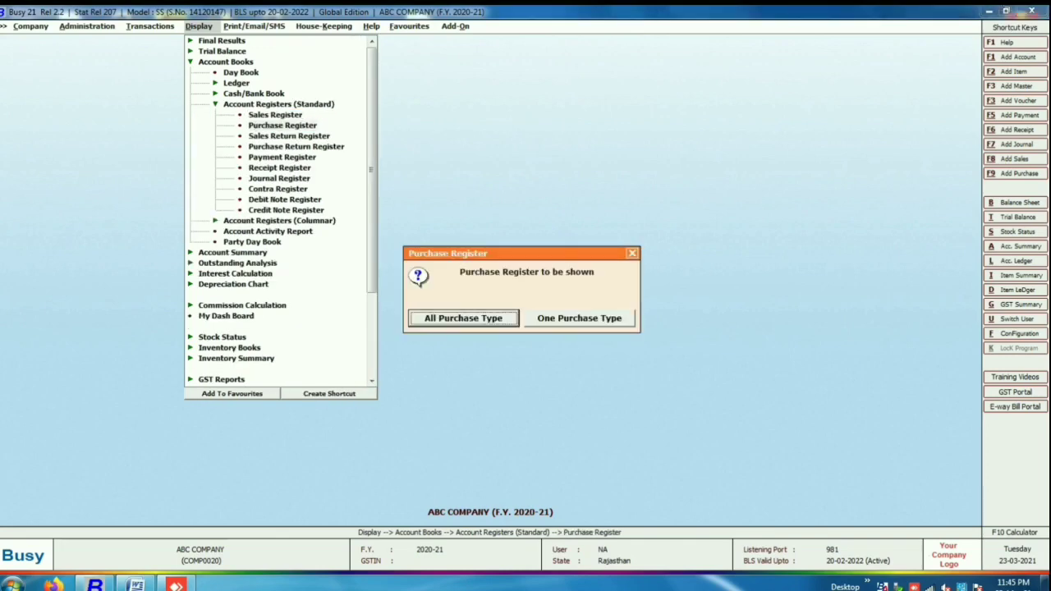
{"action": "key", "text": "Return"}
{"action": "key", "text": "Return"}
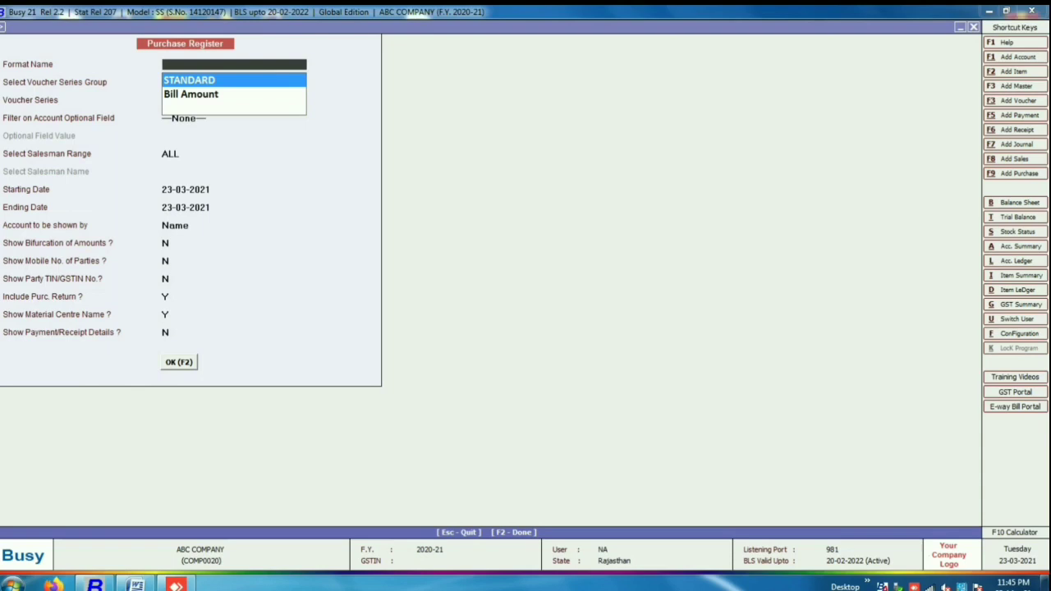
Generate the Purchase Register in the Bill Amount format for all voucher series, dated 23-03-2021 to 23-03-2021
{"action": "key", "text": "Down"}
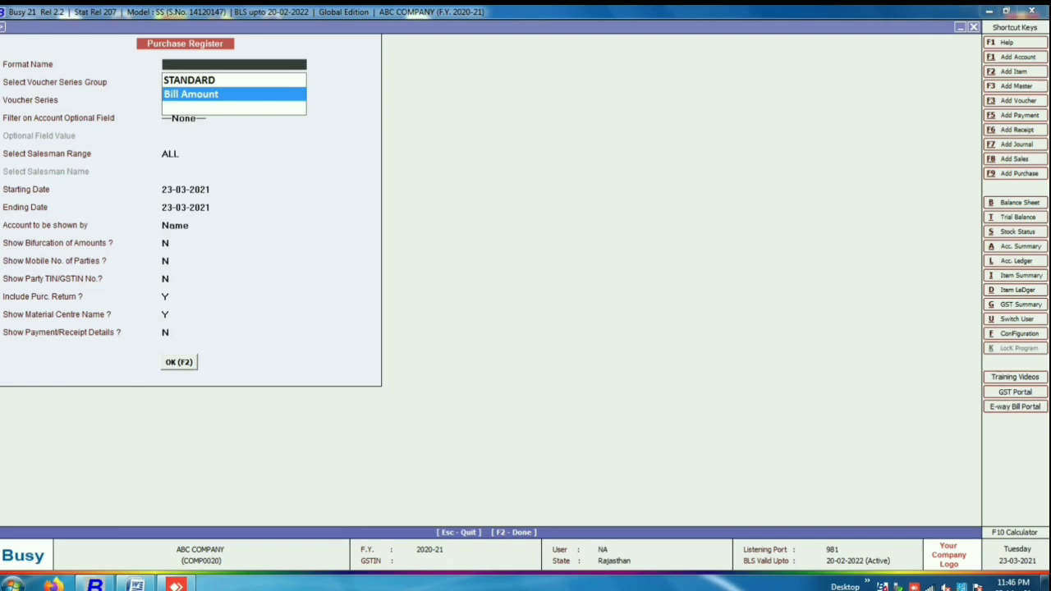
{"action": "key", "text": "Return"}
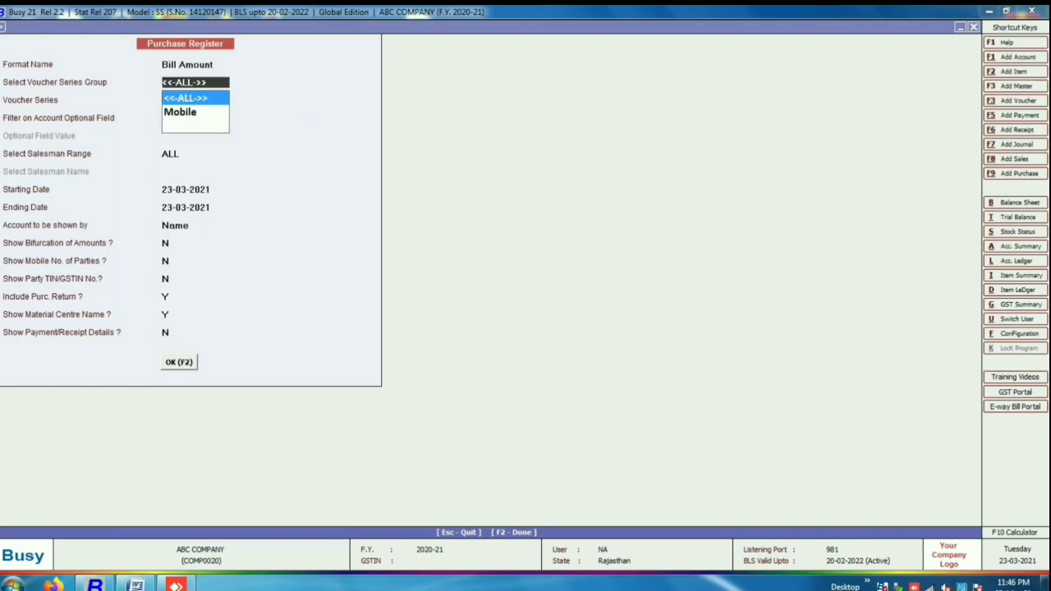
{"action": "key", "text": "Escape"}
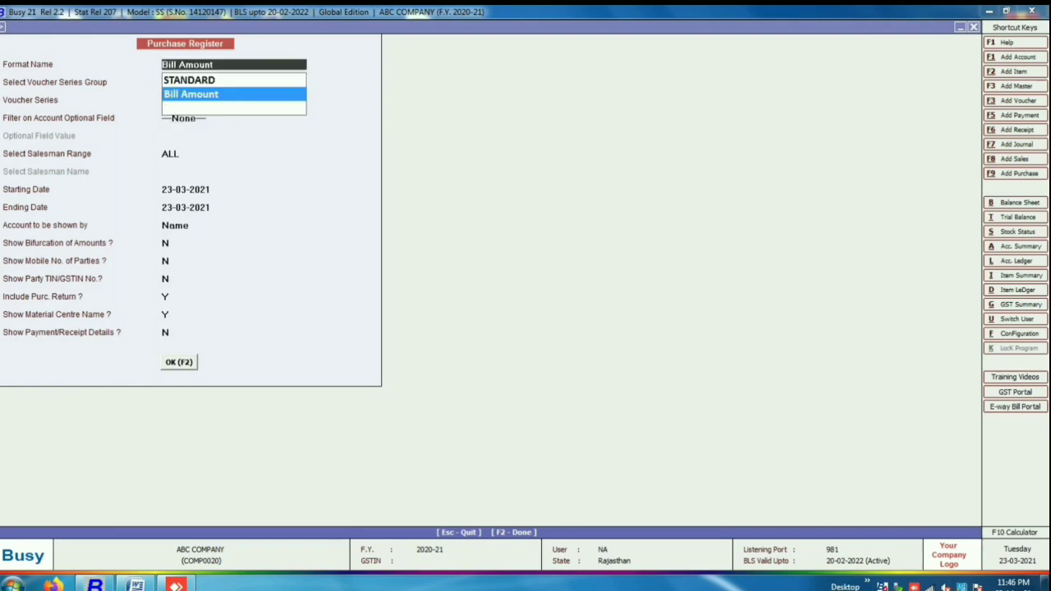
{"action": "key", "text": "Return"}
{"action": "key", "text": "Return"}
{"action": "key", "text": "Return"}
{"action": "key", "text": "Return"}
{"action": "key", "text": "Return"}
{"action": "key", "text": "Return"}
{"action": "key", "text": "Return"}
{"action": "key", "text": "Return"}
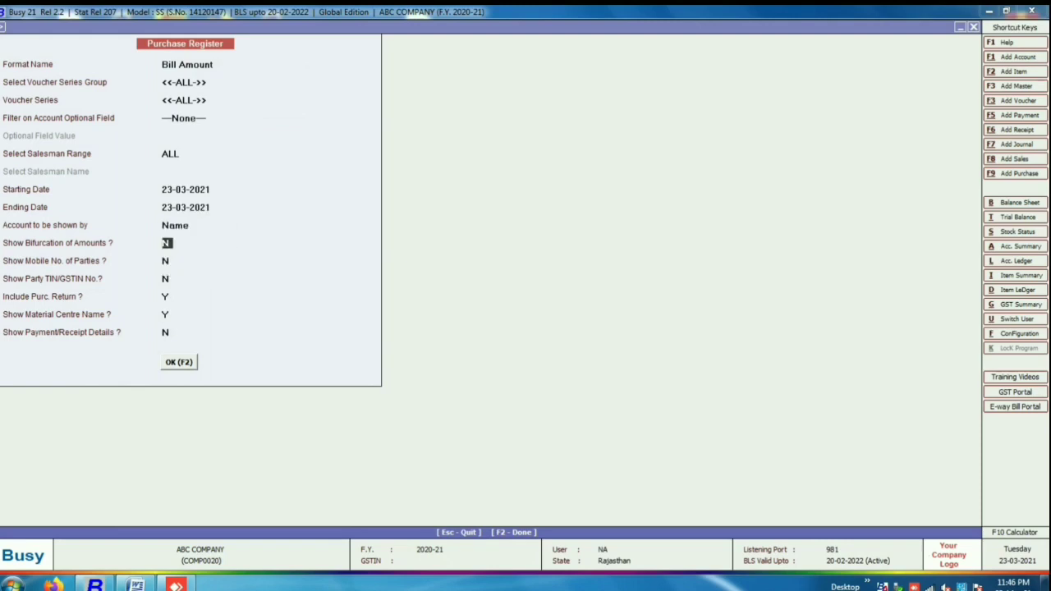
{"action": "key", "text": "Return"}
{"action": "key", "text": "Return"}
{"action": "key", "text": "Return"}
{"action": "key", "text": "Return"}
{"action": "key", "text": "Return"}
{"action": "key", "text": "Return"}
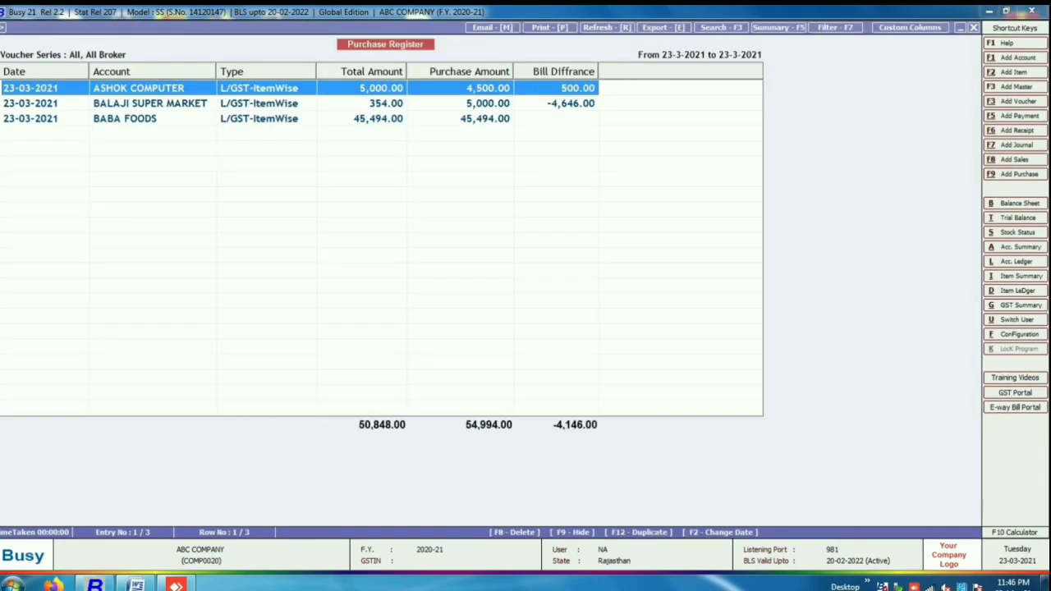
Examine the bill difference of the BALAJI SUPER MARKET entry and exit the Purchase Register
{"action": "key", "text": "Down"}
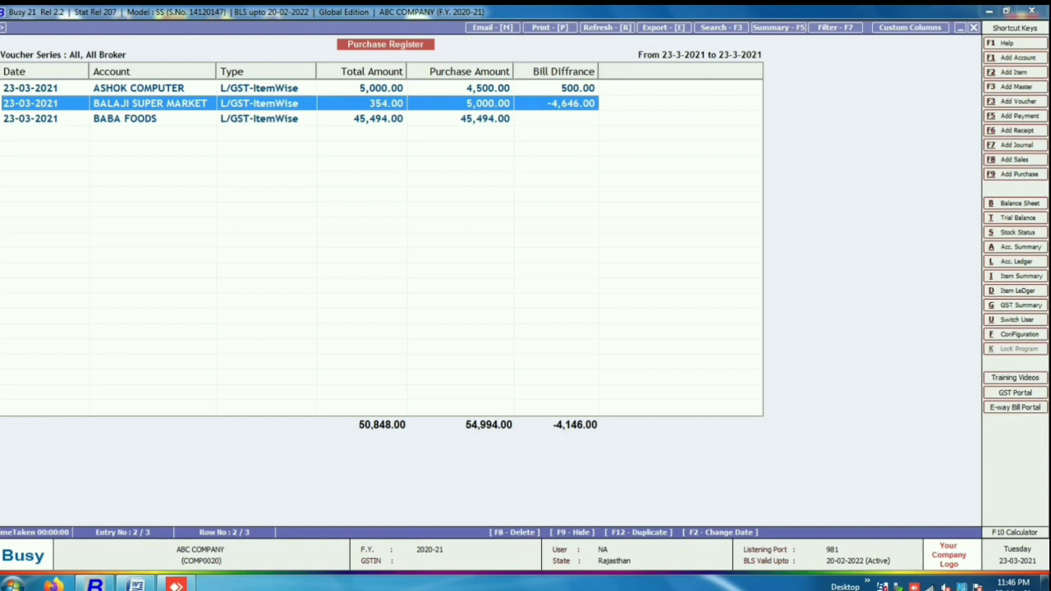
{"action": "key", "text": "Escape"}
{"action": "key", "text": "Escape"}
{"action": "key", "text": "Escape"}
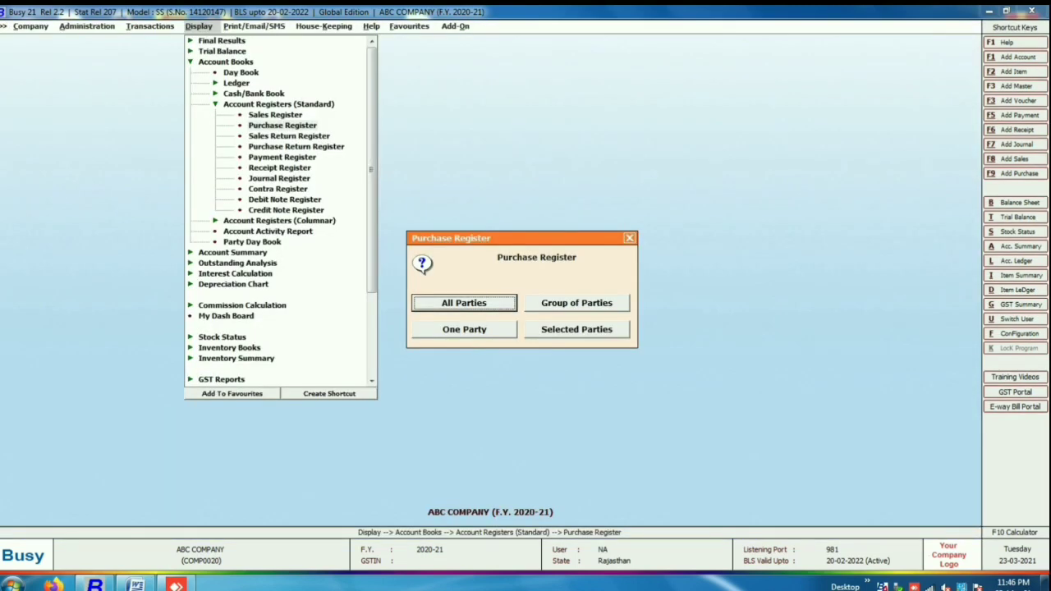
{"action": "key", "text": "Escape"}
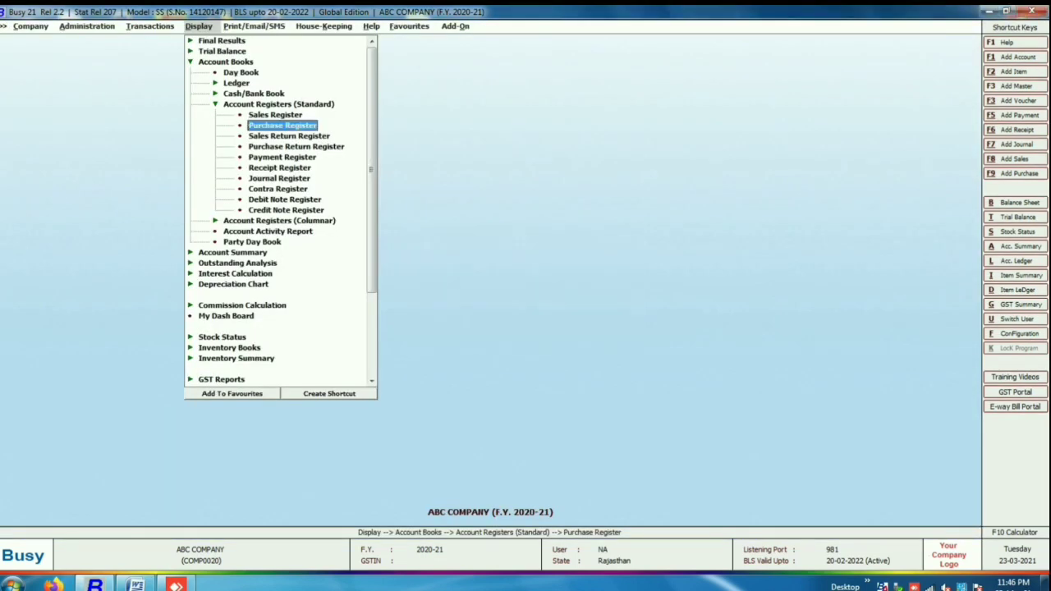
Generate the Purchase Register again in the STANDARD format for all purchase types and parties, keeping the default options
{"action": "key", "text": "Return"}
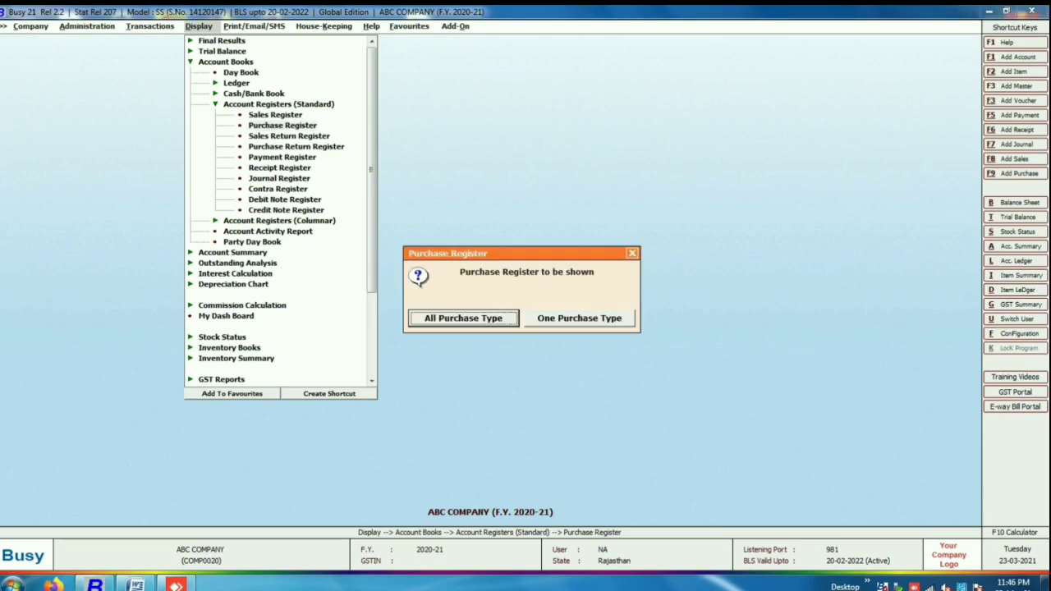
{"action": "key", "text": "Return"}
{"action": "key", "text": "Return"}
{"action": "key", "text": "Return"}
{"action": "key", "text": "Return"}
{"action": "key", "text": "Return"}
{"action": "key", "text": "Return"}
{"action": "key", "text": "Return"}
{"action": "key", "text": "Return"}
{"action": "key", "text": "Return"}
{"action": "key", "text": "Return"}
{"action": "key", "text": "Return"}
{"action": "key", "text": "Return"}
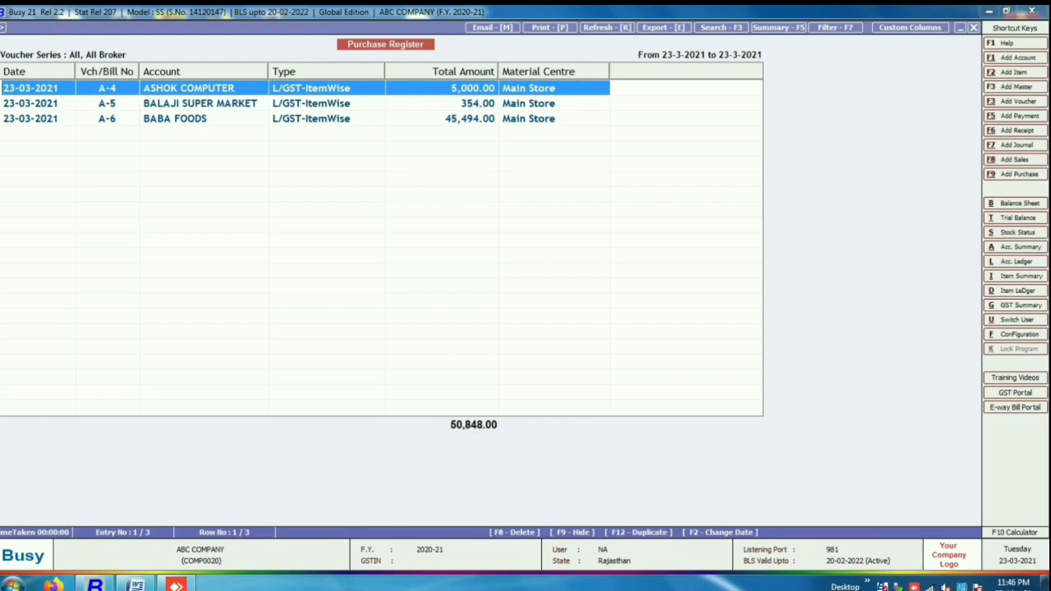
Review the custom column setup for a new format, quit it without saving, and return to the register options
{"action": "left_click", "coordinate": [908, 28]}
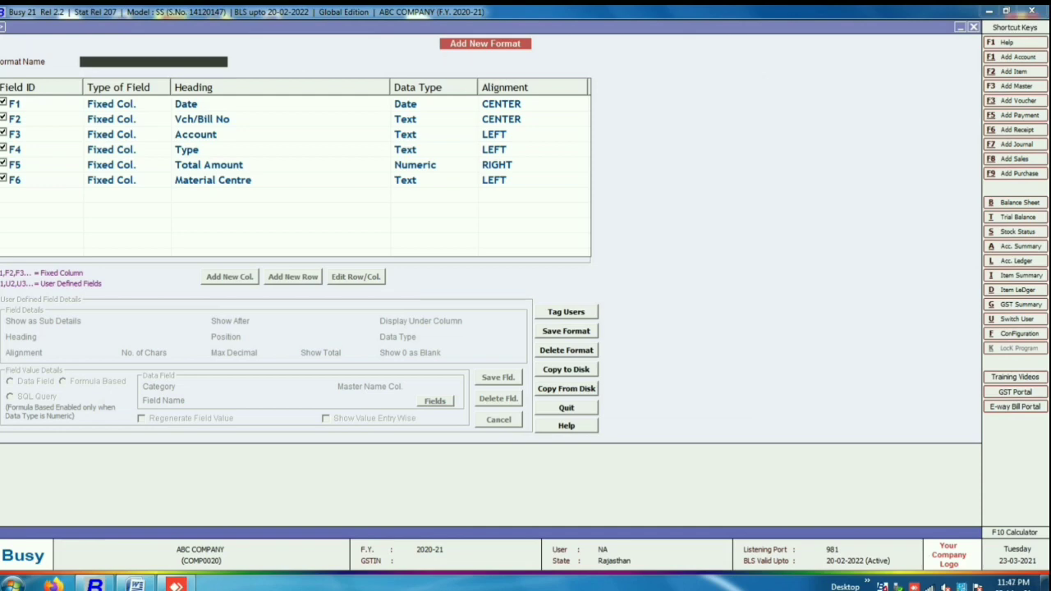
{"action": "key", "text": "Escape"}
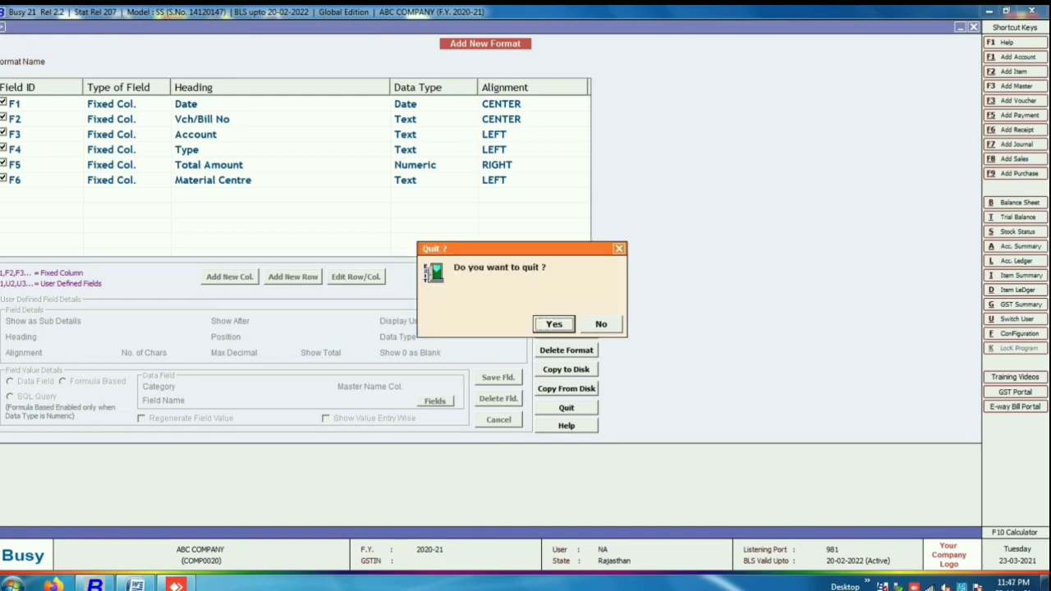
{"action": "key", "text": "Return"}
{"action": "key", "text": "Escape"}
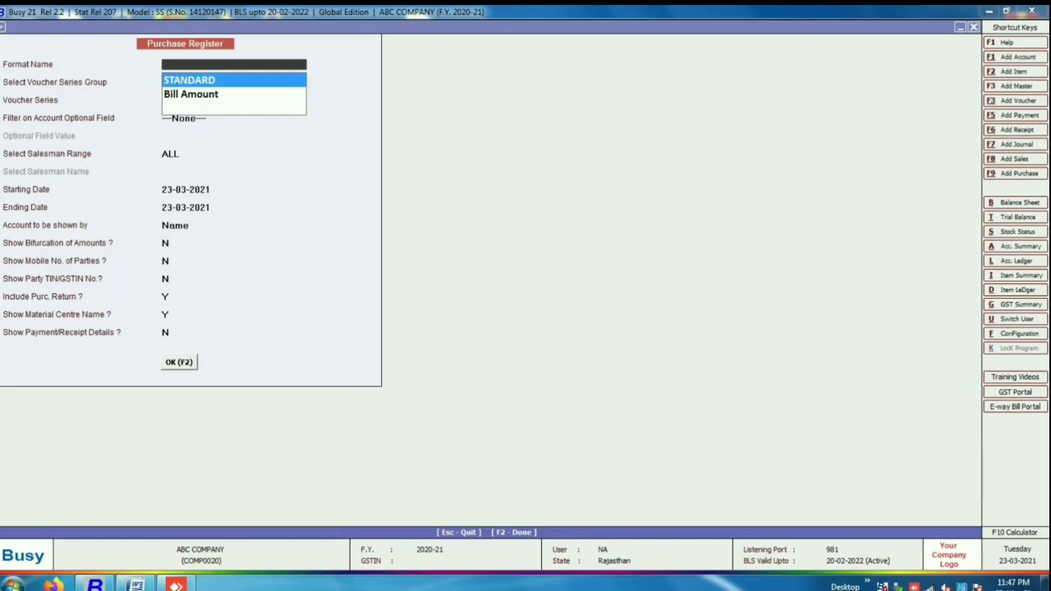
Show the Purchase Register in the Bill Amount format with the default filters and select the BABA FOODS entry
{"action": "key", "text": "Down"}
{"action": "key", "text": "Return"}
{"action": "key", "text": "Return"}
{"action": "key", "text": "Return"}
{"action": "key", "text": "Return"}
{"action": "key", "text": "Return"}
{"action": "key", "text": "Return"}
{"action": "key", "text": "Return"}
{"action": "key", "text": "Return"}
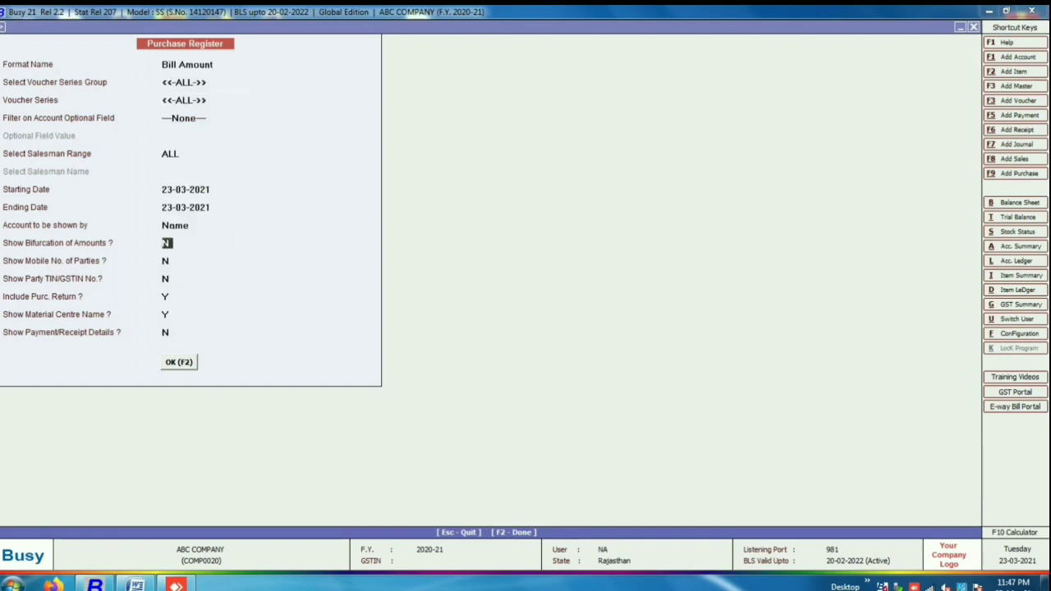
{"action": "key", "text": "F2"}
{"action": "left_click", "coordinate": [148, 103]}
{"action": "left_click", "coordinate": [148, 118]}
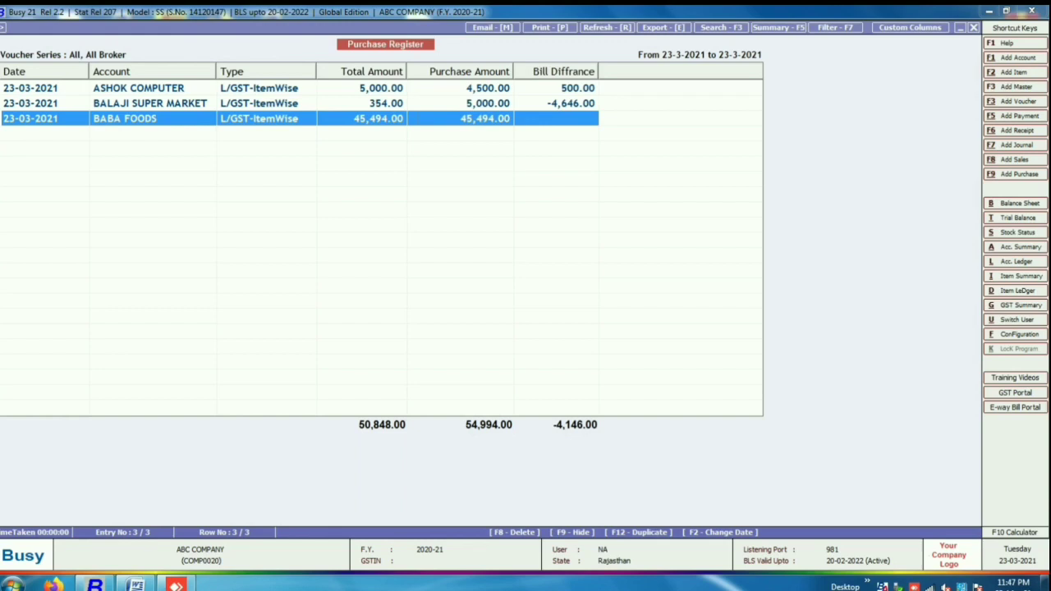
Edit the Purchase Amount column in the Bill Amount format's custom columns and change its heading to BILL AMOUNT
{"action": "left_click", "coordinate": [909, 27]}
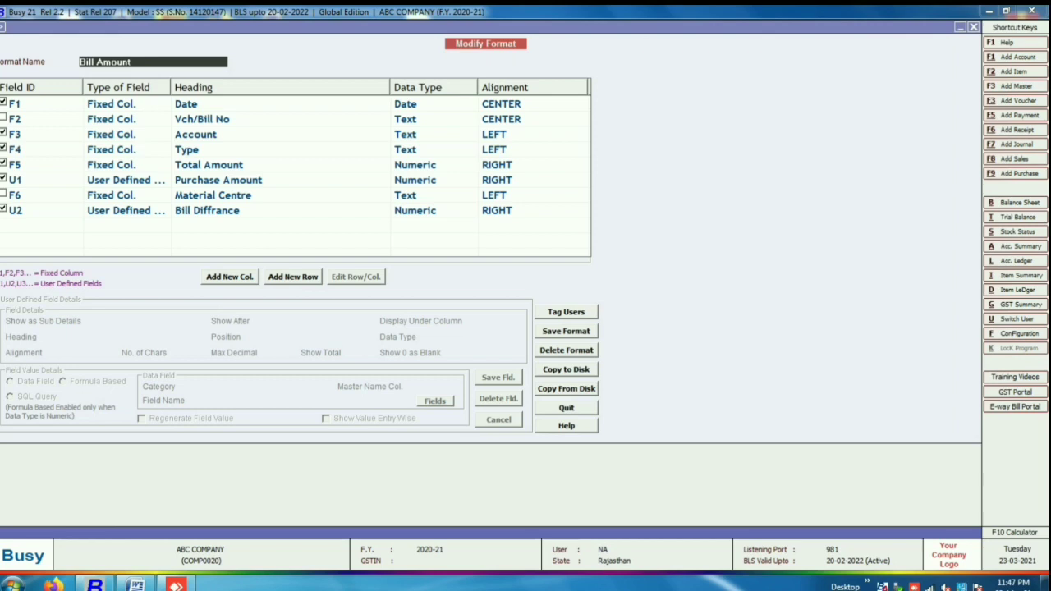
{"action": "key", "text": "Return"}
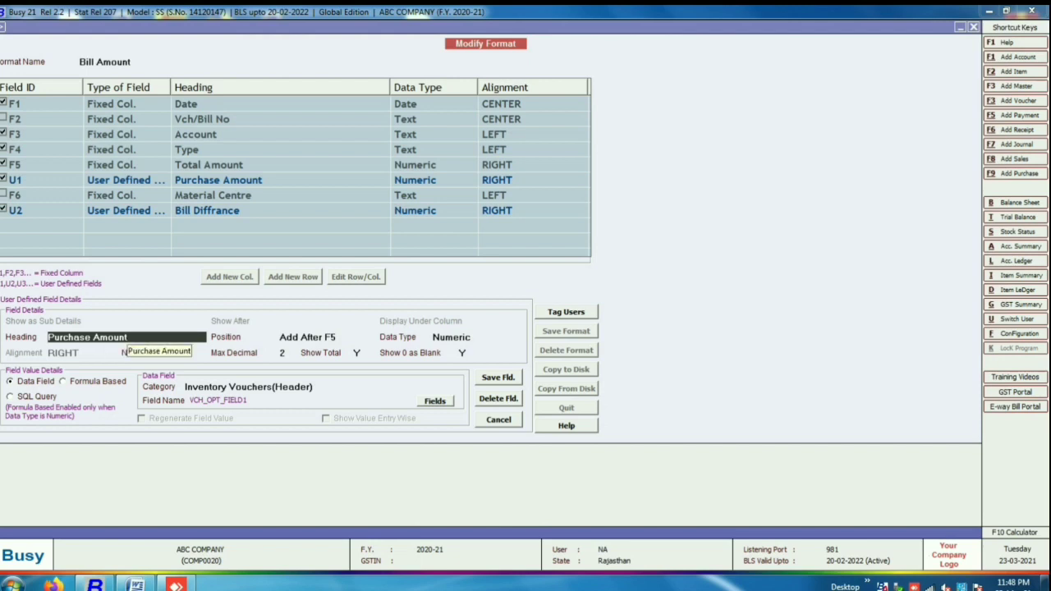
{"action": "key", "text": "BackSpace"}
{"action": "key", "text": "BackSpace"}
{"action": "key", "text": "BackSpace"}
{"action": "key", "text": "BackSpace"}
{"action": "key", "text": "BackSpace"}
{"action": "key", "text": "BackSpace"}
{"action": "key", "text": "BackSpace"}
{"action": "key", "text": "BackSpace"}
{"action": "key", "text": "BackSpace"}
{"action": "key", "text": "BackSpace"}
{"action": "key", "text": "BackSpace"}
{"action": "key", "text": "BackSpace"}
{"action": "key", "text": "BackSpace"}
{"action": "key", "text": "BackSpace"}
{"action": "key", "text": "BackSpace"}
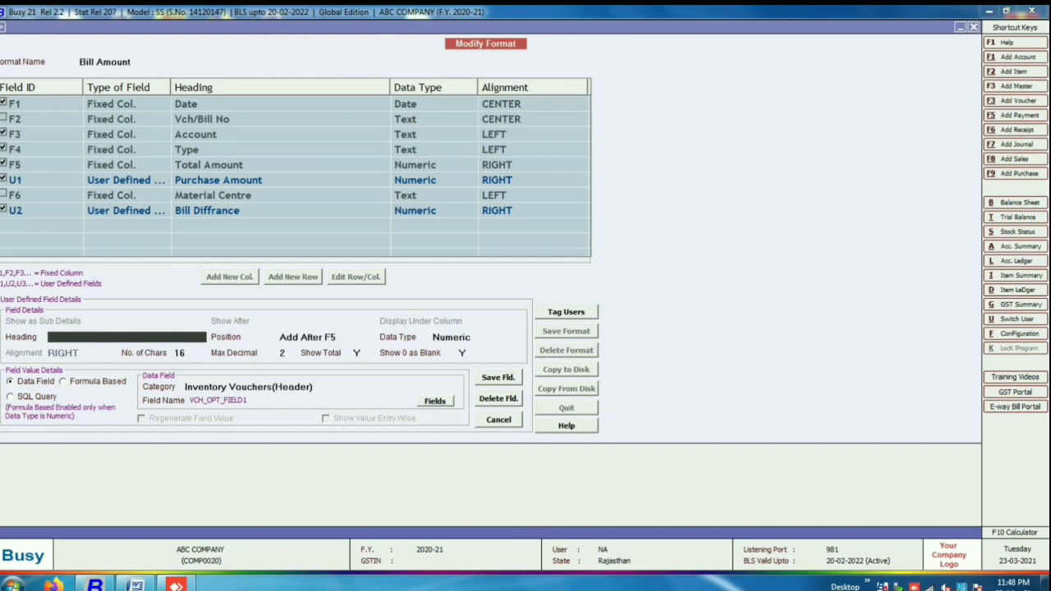
{"action": "type", "text": "BILL AMOUNT"}
{"action": "key", "text": "Return"}
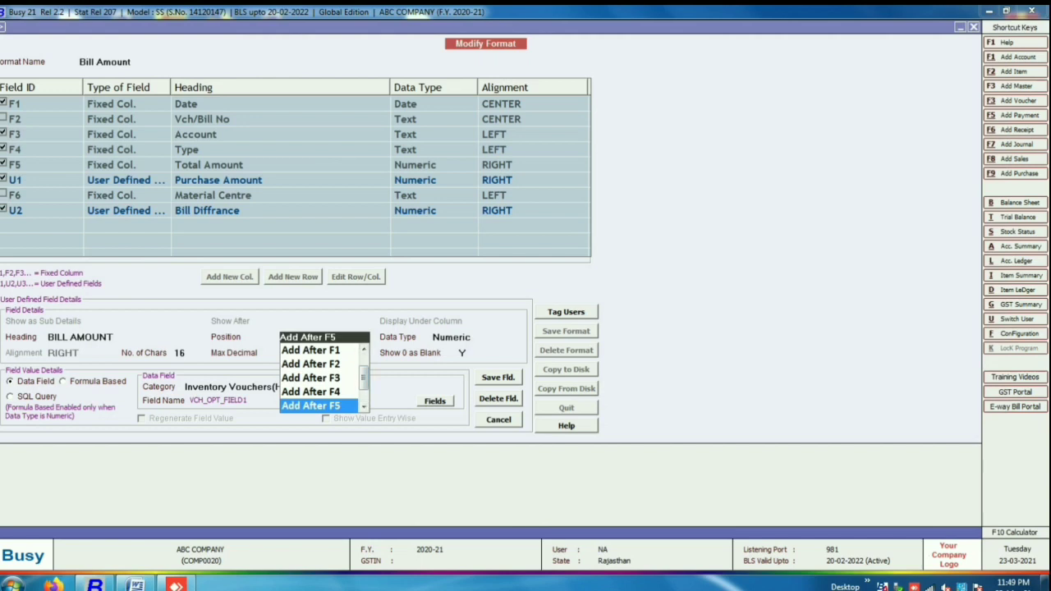
Keep the column after F5 as Numeric with 16 characters, 2 decimals, total shown, zero as blank, and a data field source
{"action": "key", "text": "Return"}
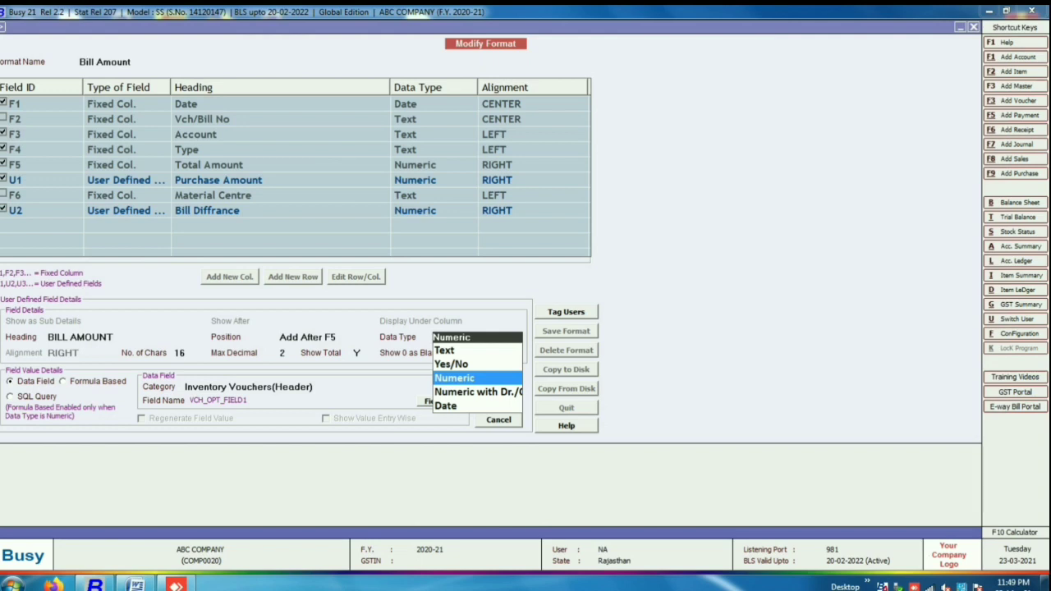
{"action": "key", "text": "Return"}
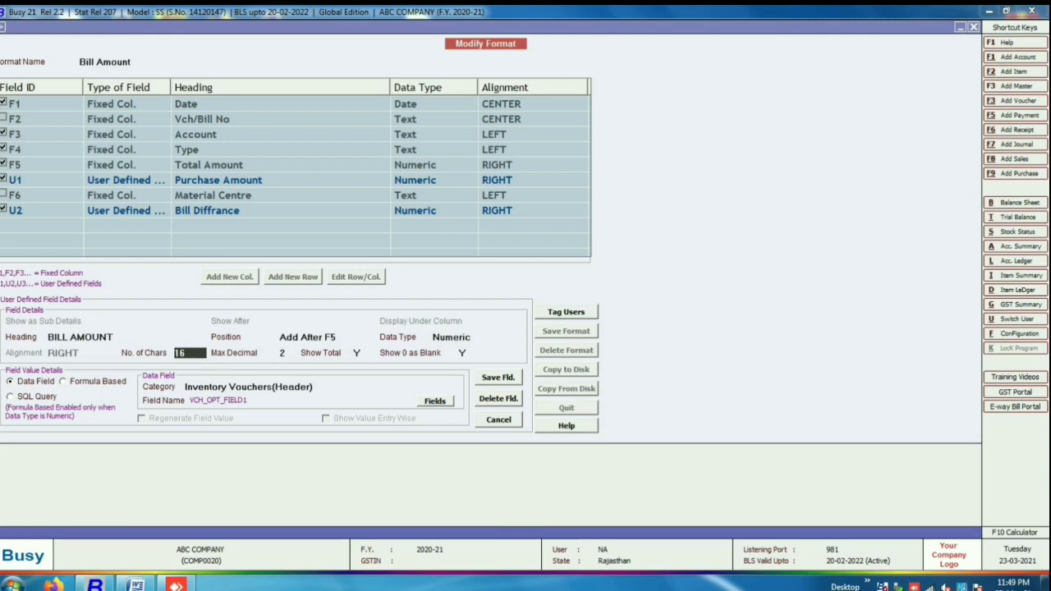
{"action": "key", "text": "Return"}
{"action": "key", "text": "Return"}
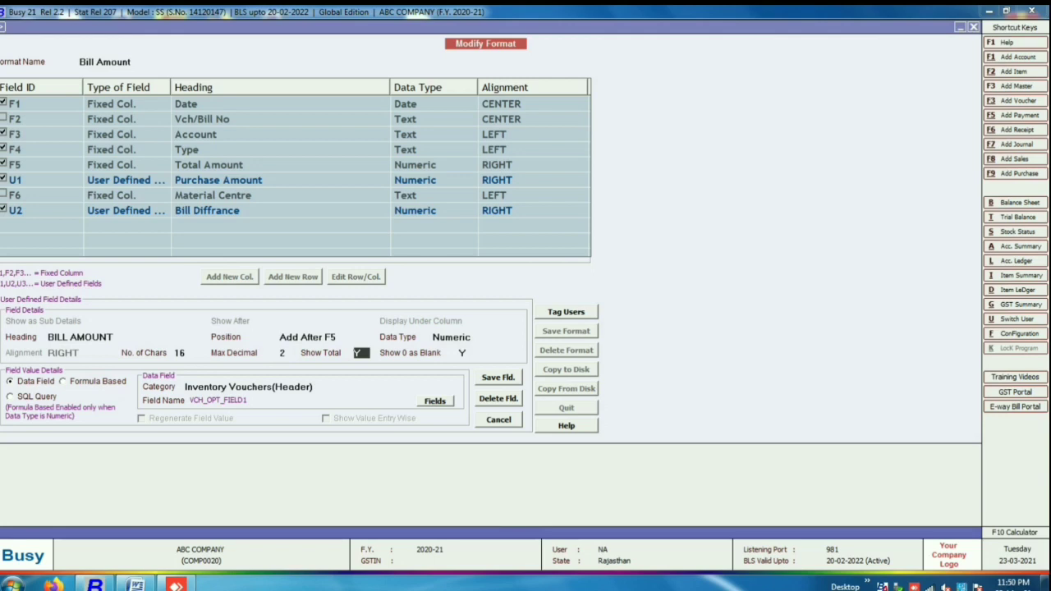
{"action": "key", "text": "Return"}
{"action": "key", "text": "Return"}
{"action": "key", "text": "Return"}
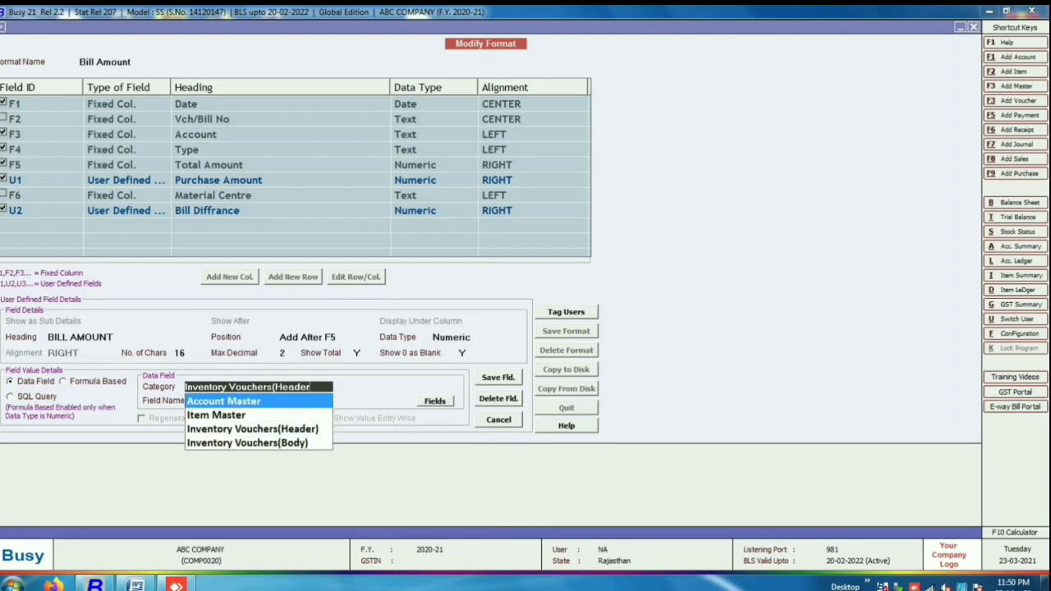
Set the BILL AMOUNT column's data field category to Inventory Vouchers(Header)
{"action": "key", "text": "Down"}
{"action": "key", "text": "Up"}
{"action": "key", "text": "Down"}
{"action": "key", "text": "Down"}
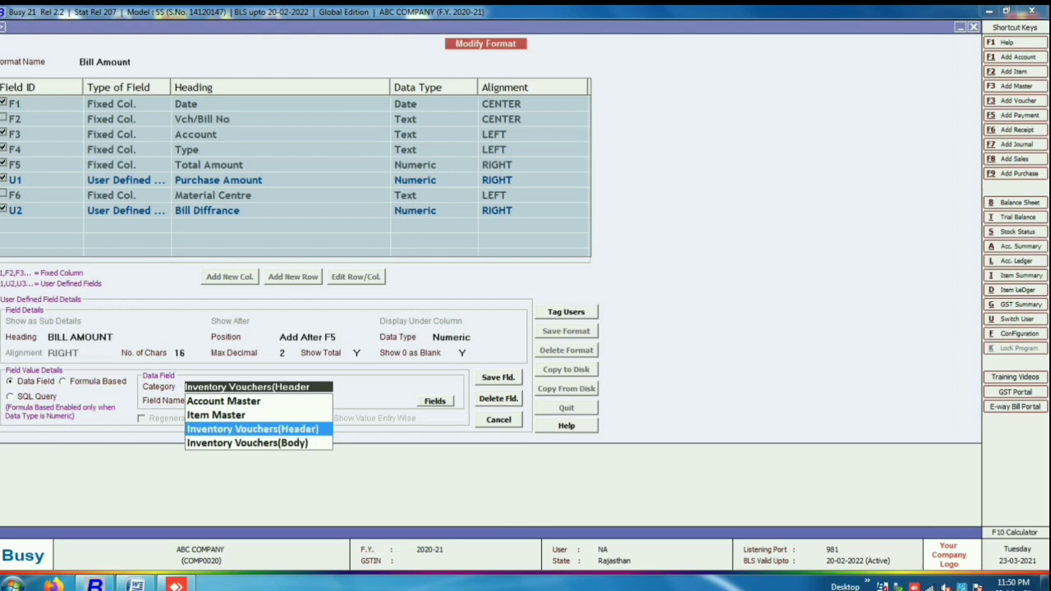
{"action": "key", "text": "Down"}
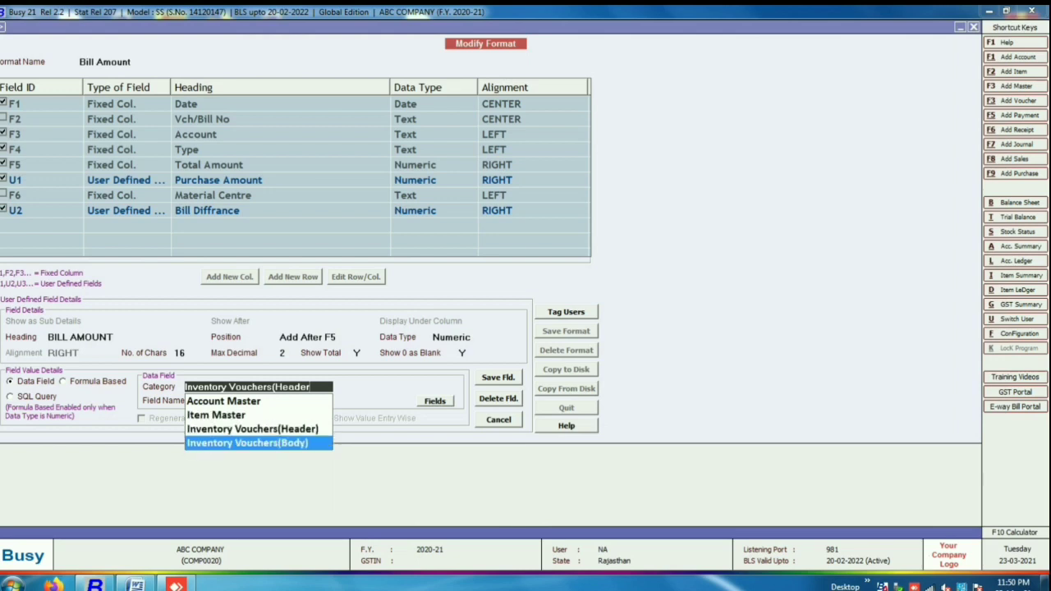
{"action": "key", "text": "Up"}
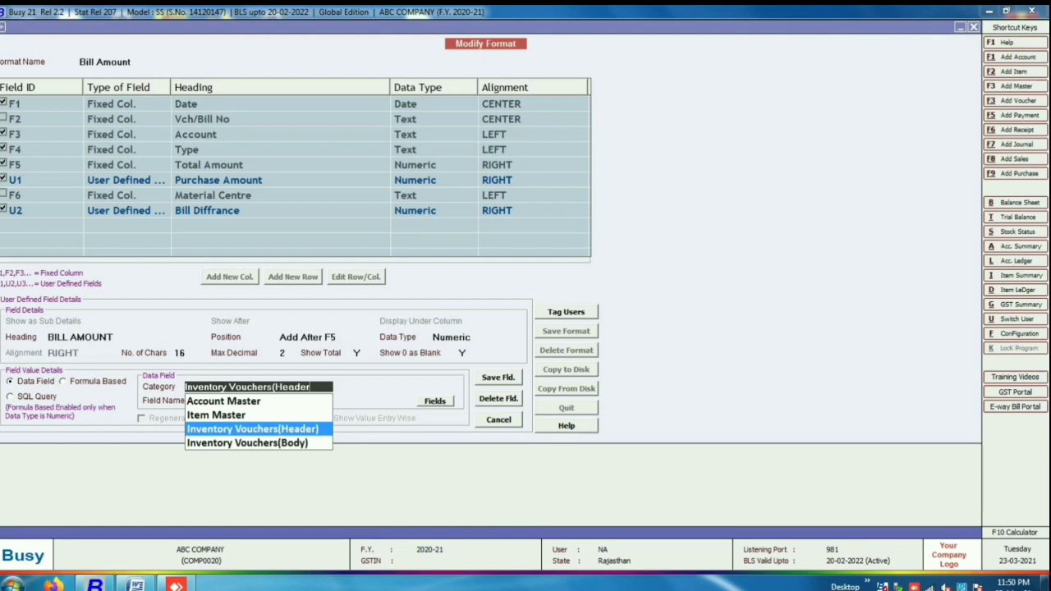
{"action": "key", "text": "Return"}
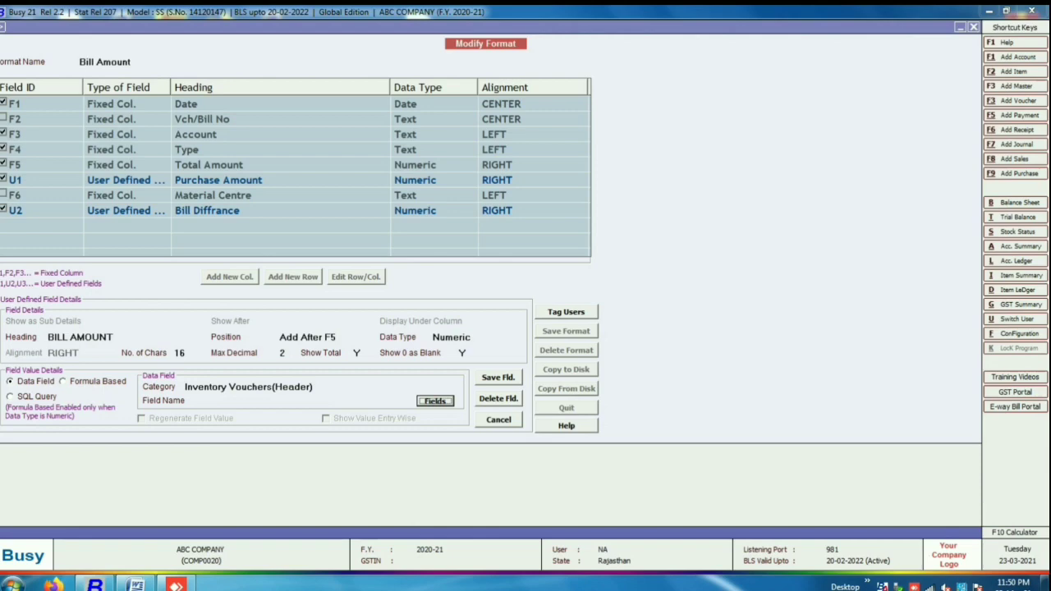
Pick VCH_OPT_FIELD1 from the alphabetical field list as the BILL AMOUNT column's data field
{"action": "key", "text": "Return"}
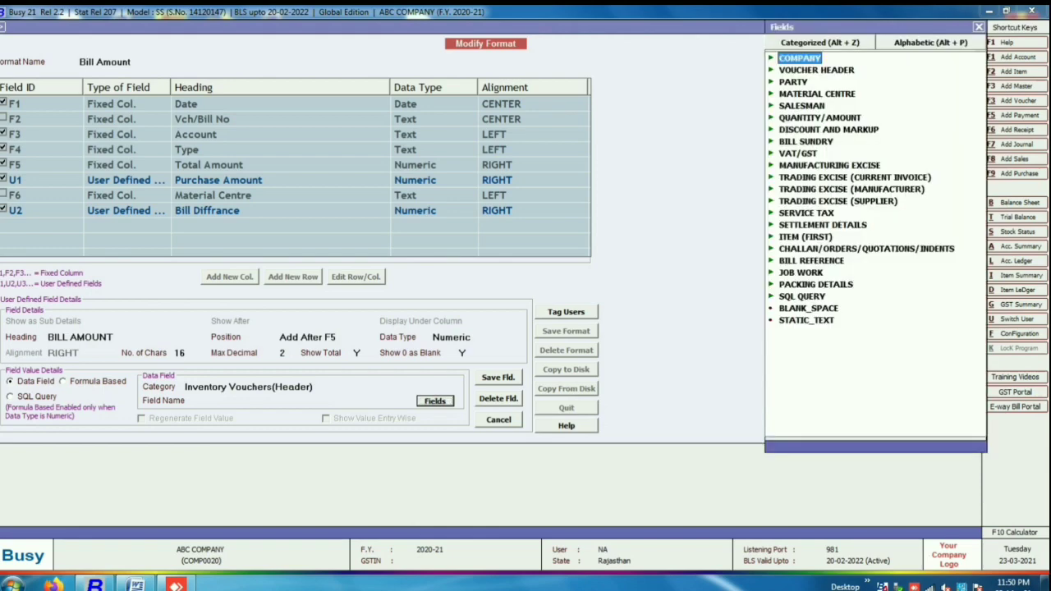
{"action": "type", "text": "gr/rr_no"}
{"action": "key", "text": "alt+p"}
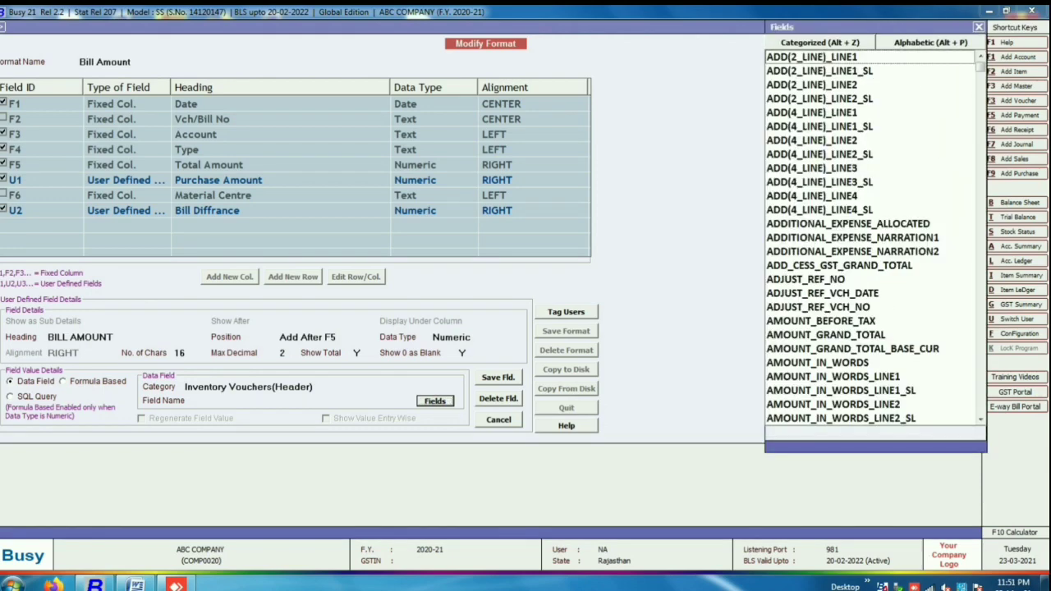
{"action": "type", "text": "v"}
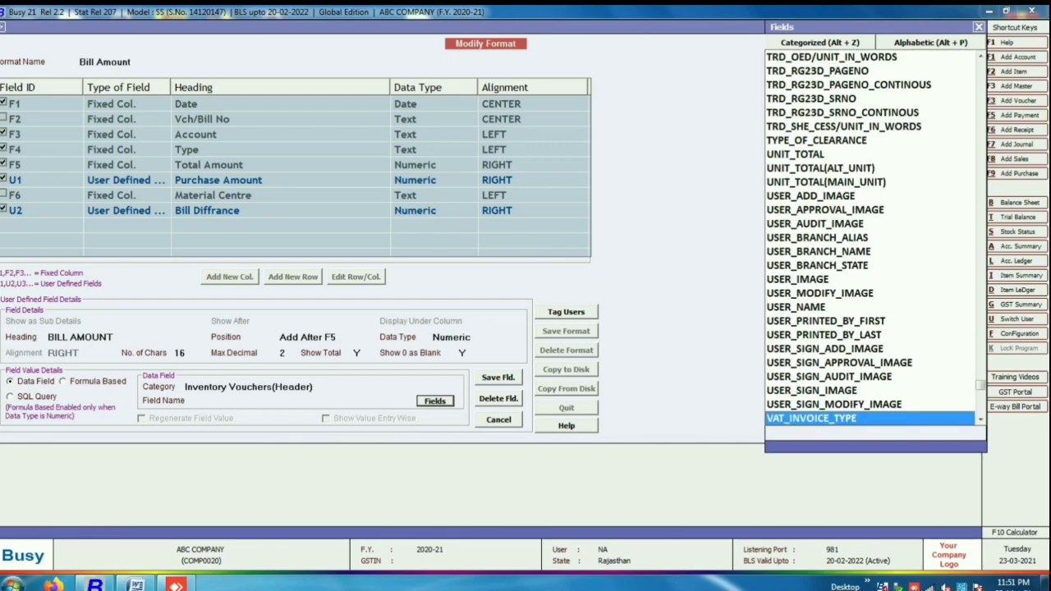
{"action": "key", "text": "Down"}
{"action": "key", "text": "Down"}
{"action": "key", "text": "Down"}
{"action": "key", "text": "Down"}
{"action": "key", "text": "Down"}
{"action": "key", "text": "Down"}
{"action": "key", "text": "Down"}
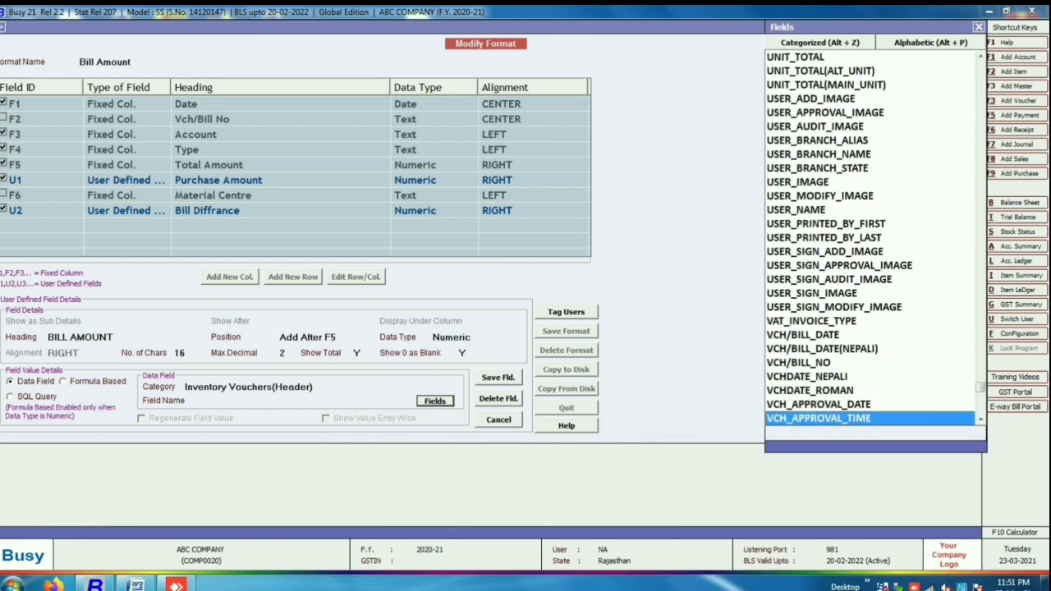
{"action": "key", "text": "Down"}
{"action": "key", "text": "Down"}
{"action": "key", "text": "Down"}
{"action": "key", "text": "Down"}
{"action": "key", "text": "Down"}
{"action": "key", "text": "Down"}
{"action": "key", "text": "Down"}
{"action": "key", "text": "Down"}
{"action": "key", "text": "Down"}
{"action": "key", "text": "Down"}
{"action": "key", "text": "Down"}
{"action": "key", "text": "Down"}
{"action": "key", "text": "Down"}
{"action": "key", "text": "Down"}
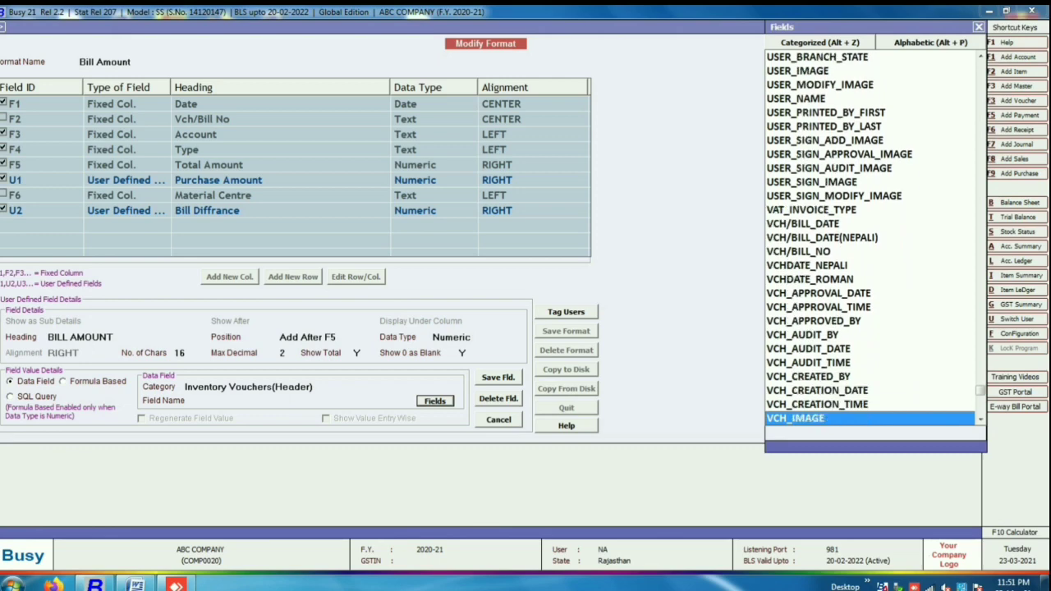
{"action": "key", "text": "Down"}
{"action": "key", "text": "Down"}
{"action": "key", "text": "Down"}
{"action": "key", "text": "Down"}
{"action": "key", "text": "Down"}
{"action": "key", "text": "Down"}
{"action": "key", "text": "Down"}
{"action": "key", "text": "Down"}
{"action": "key", "text": "Down"}
{"action": "key", "text": "Down"}
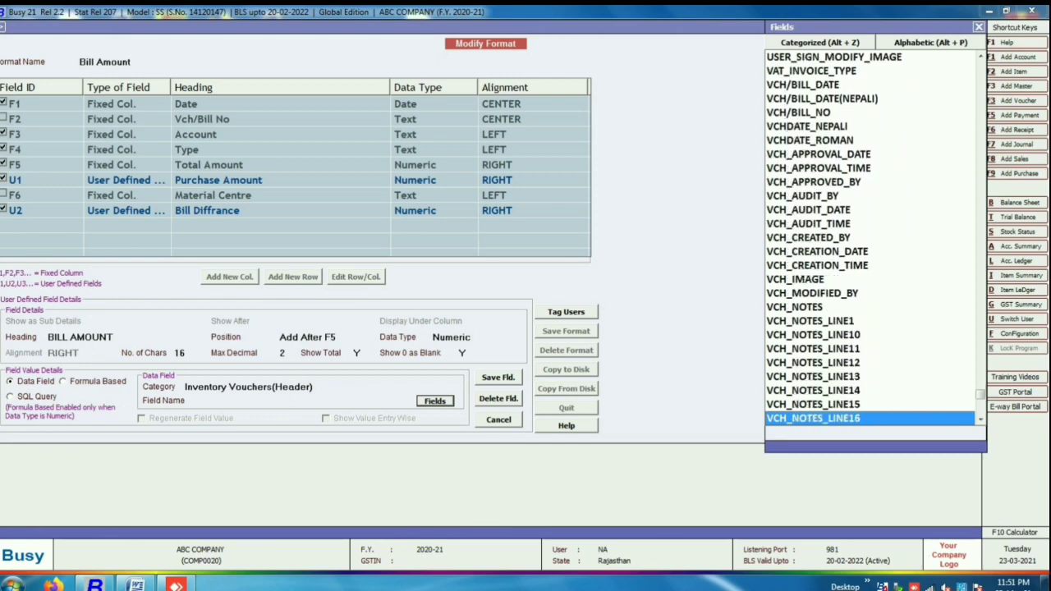
{"action": "key", "text": "Down"}
{"action": "key", "text": "Down"}
{"action": "key", "text": "Down"}
{"action": "key", "text": "Down"}
{"action": "key", "text": "Down"}
{"action": "key", "text": "Down"}
{"action": "key", "text": "Down"}
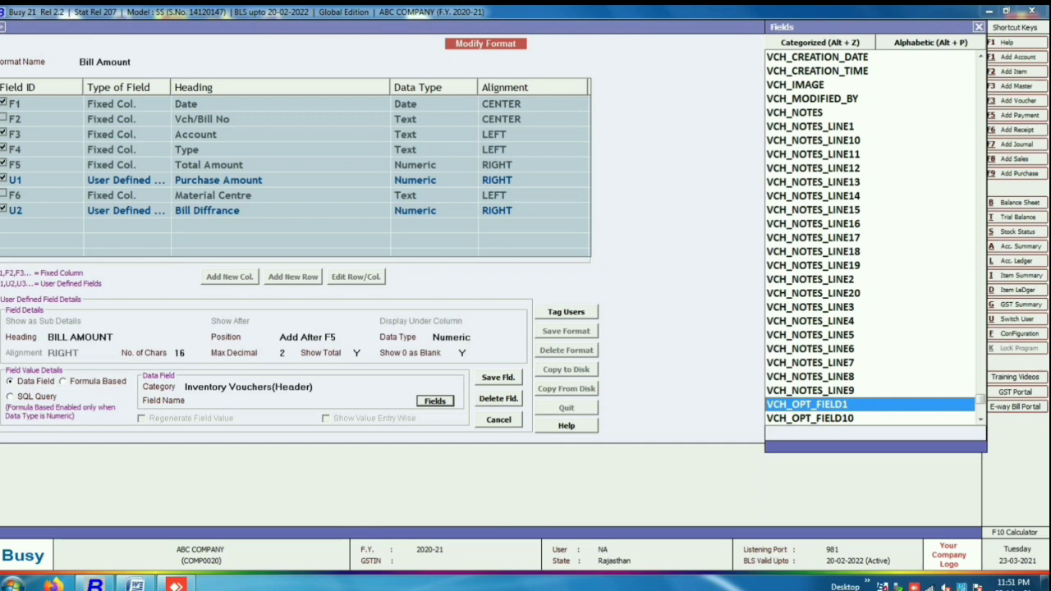
{"action": "key", "text": "Return"}
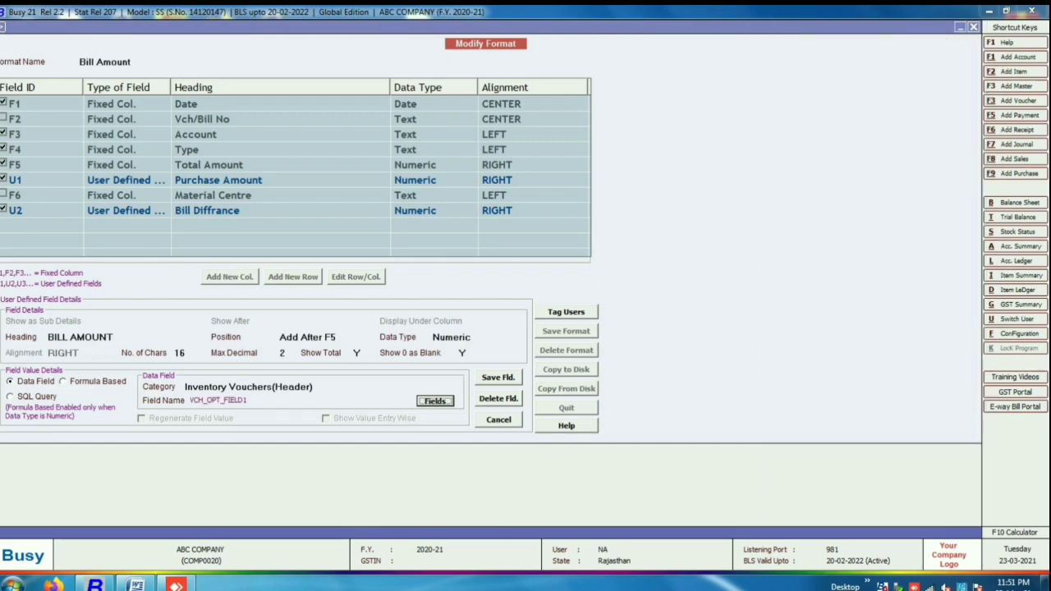
Save the BILL AMOUNT column details and the Bill Amount format
{"action": "key", "text": "Tab"}
{"action": "key", "text": "Return"}
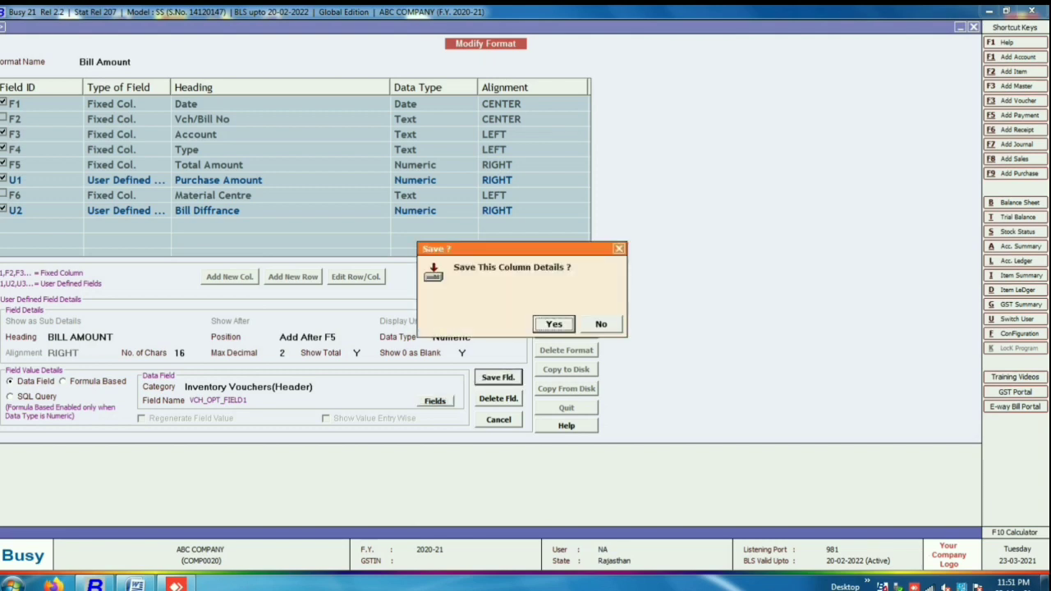
{"action": "key", "text": "Return"}
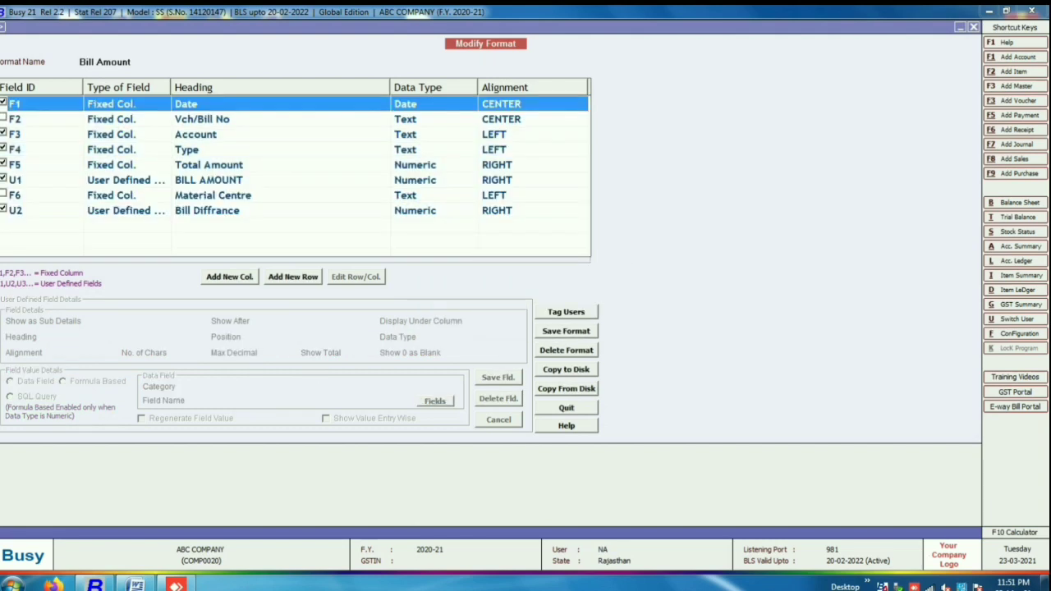
{"action": "key", "text": "Escape"}
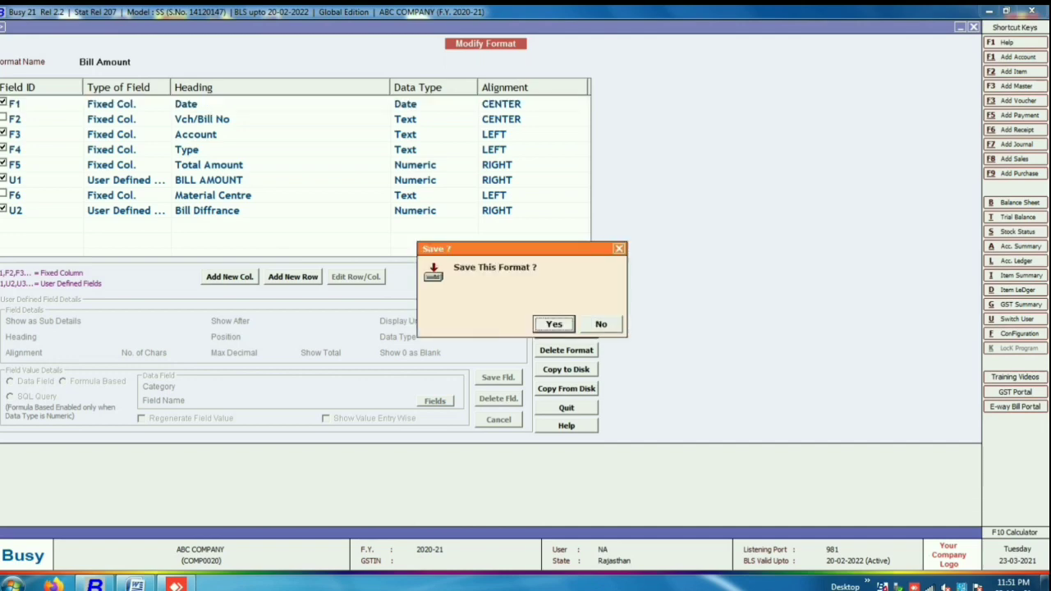
{"action": "key", "text": "Return"}
{"action": "key", "text": "Return"}
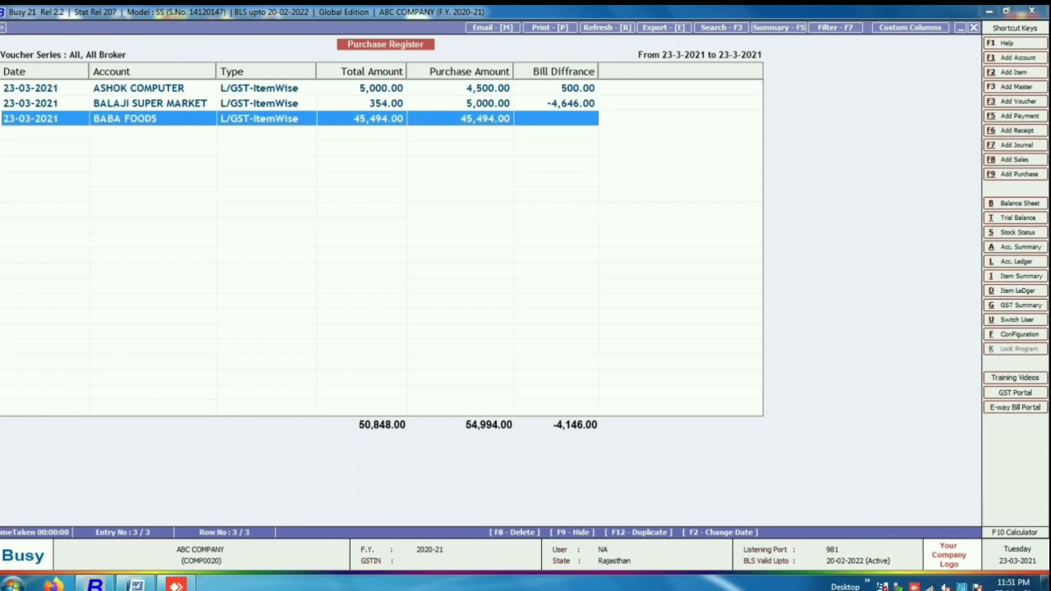
Edit the Bill Diffrance custom column, keeping it after F6 as Numeric with 16 characters, 2 decimals, total shown and zero as blank
{"action": "key", "text": "alt+c"}
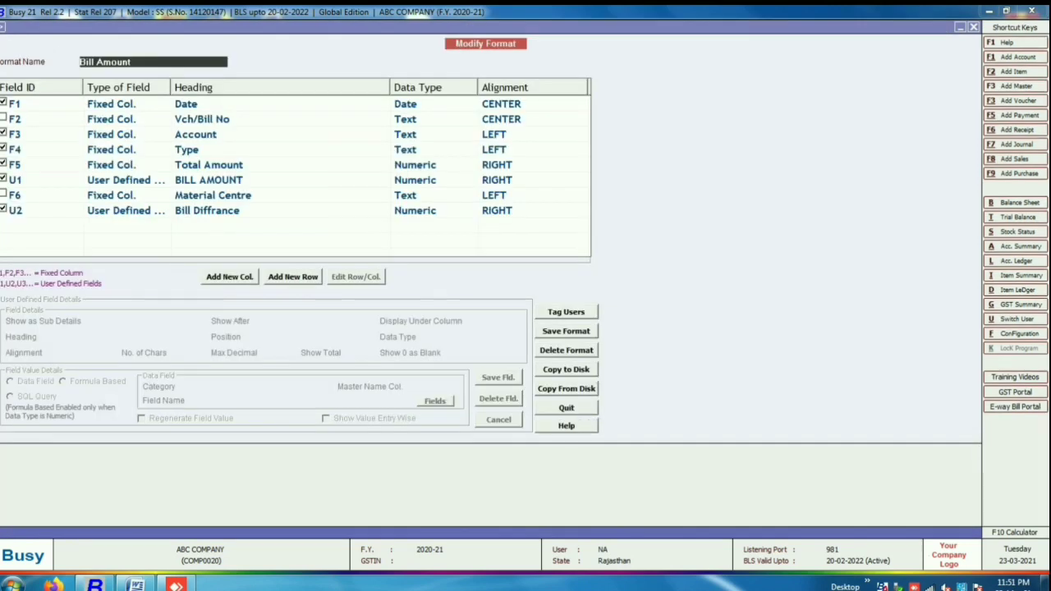
{"action": "left_click", "coordinate": [206, 210]}
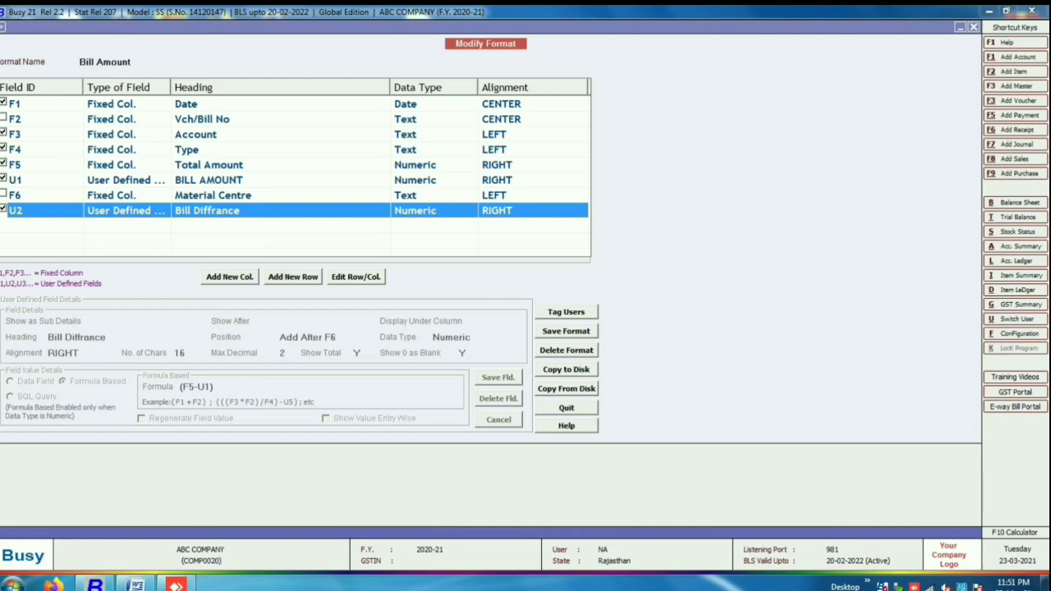
{"action": "key", "text": "Return"}
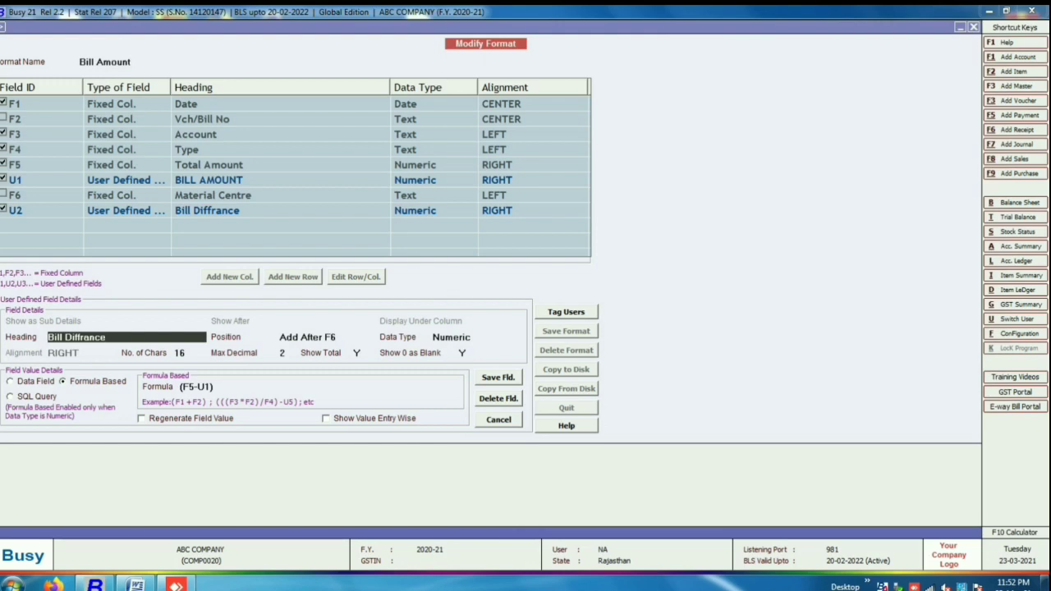
{"action": "key", "text": "Return"}
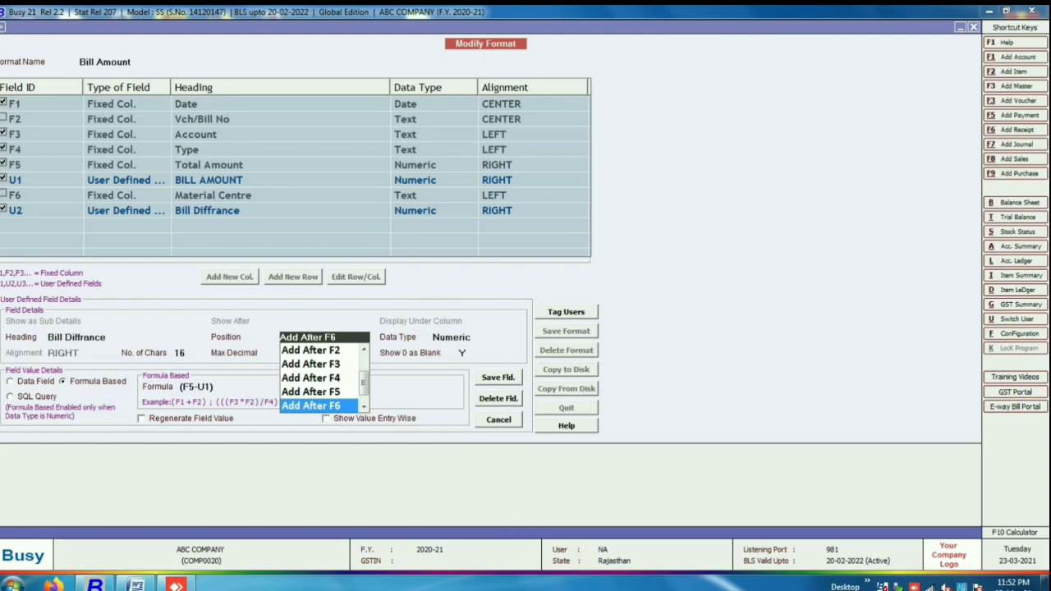
{"action": "key", "text": "Return"}
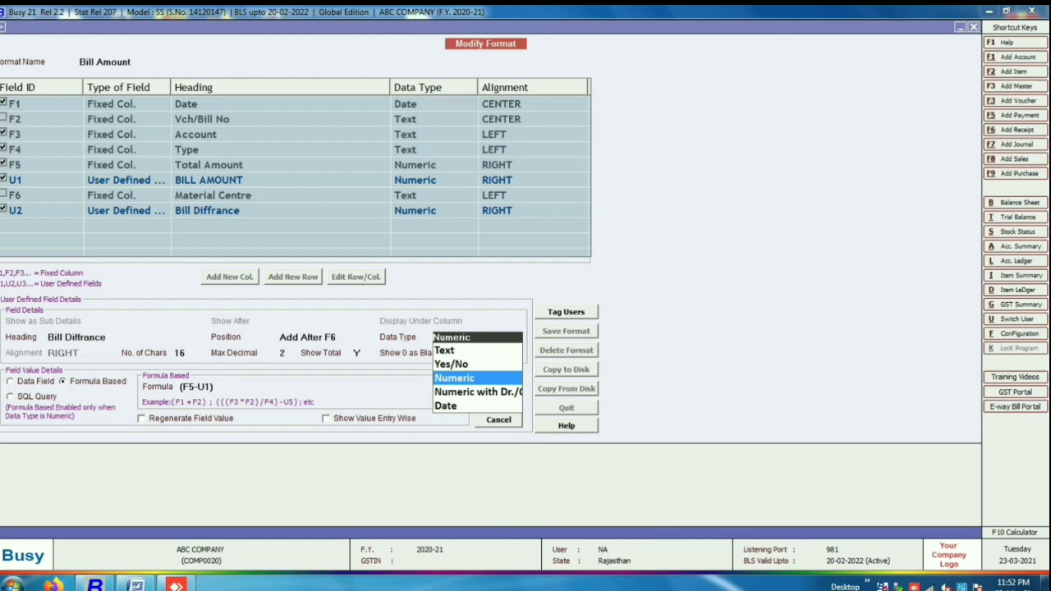
{"action": "key", "text": "Return"}
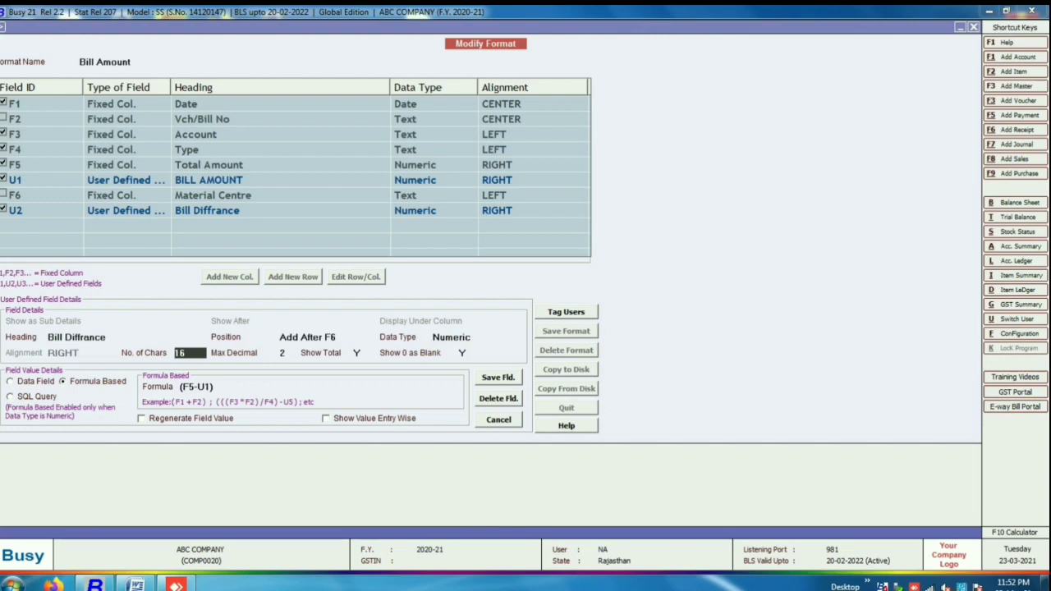
{"action": "key", "text": "Return"}
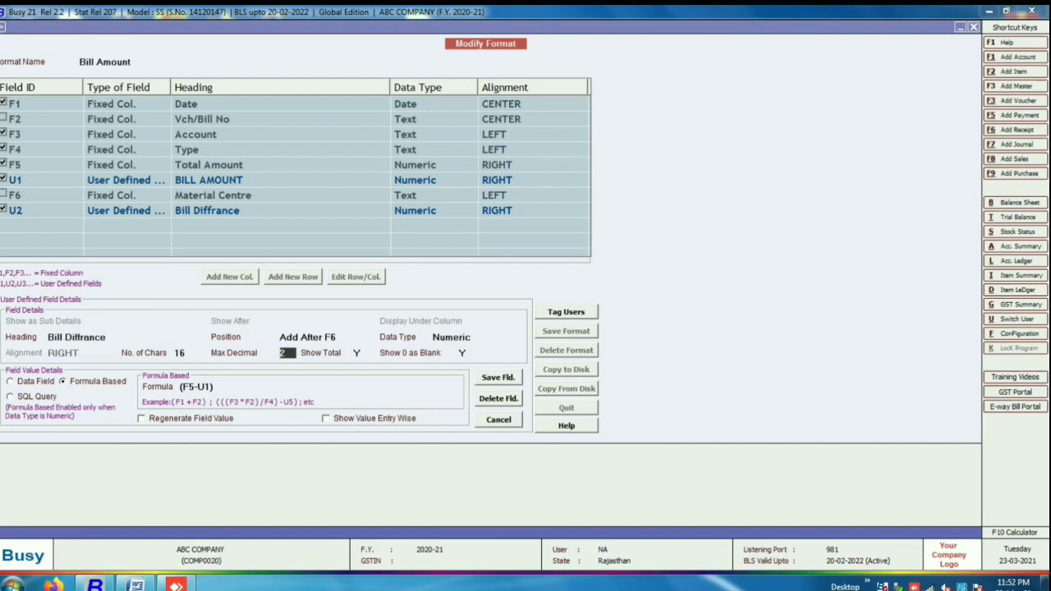
{"action": "key", "text": "Return"}
{"action": "key", "text": "Return"}
{"action": "key", "text": "Return"}
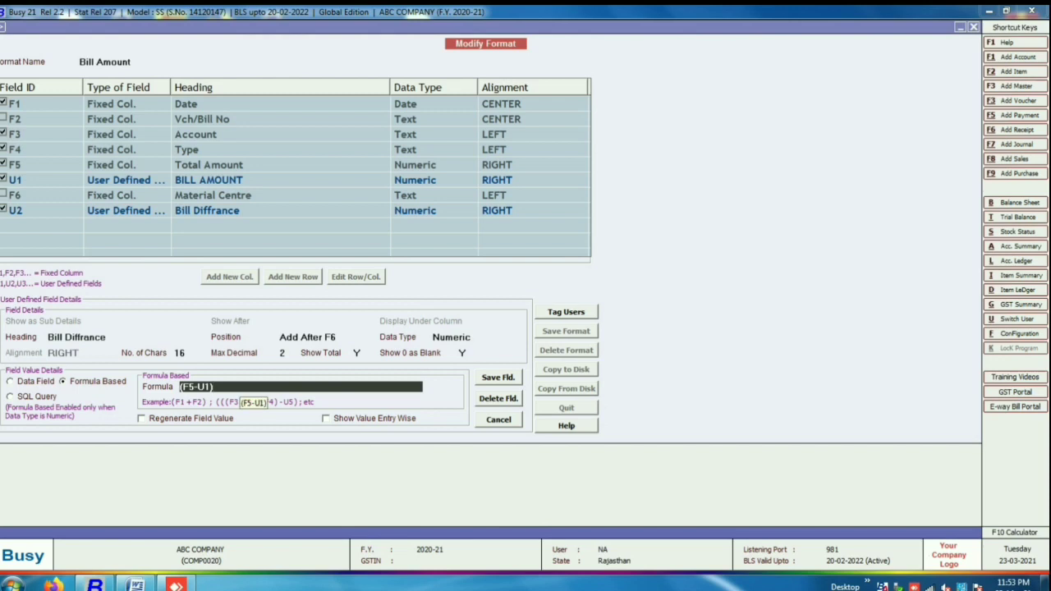
Clear the Bill Diffrance column's formula and re-enter it as (F5-U1)
{"action": "key", "text": "BackSpace"}
{"action": "key", "text": "BackSpace"}
{"action": "key", "text": "BackSpace"}
{"action": "key", "text": "BackSpace"}
{"action": "key", "text": "BackSpace"}
{"action": "key", "text": "BackSpace"}
{"action": "key", "text": "BackSpace"}
{"action": "type", "text": "("}
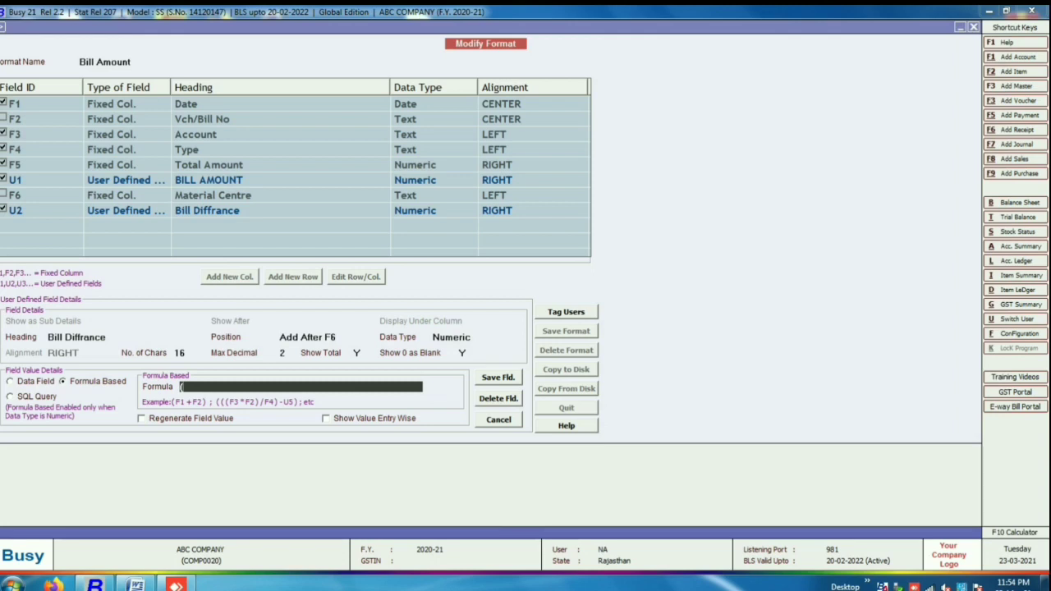
{"action": "type", "text": "F5-U1)"}
Save the Bill Diffrance column details and the modified Bill Amount format
{"action": "key", "text": "Return"}
{"action": "key", "text": "Return"}
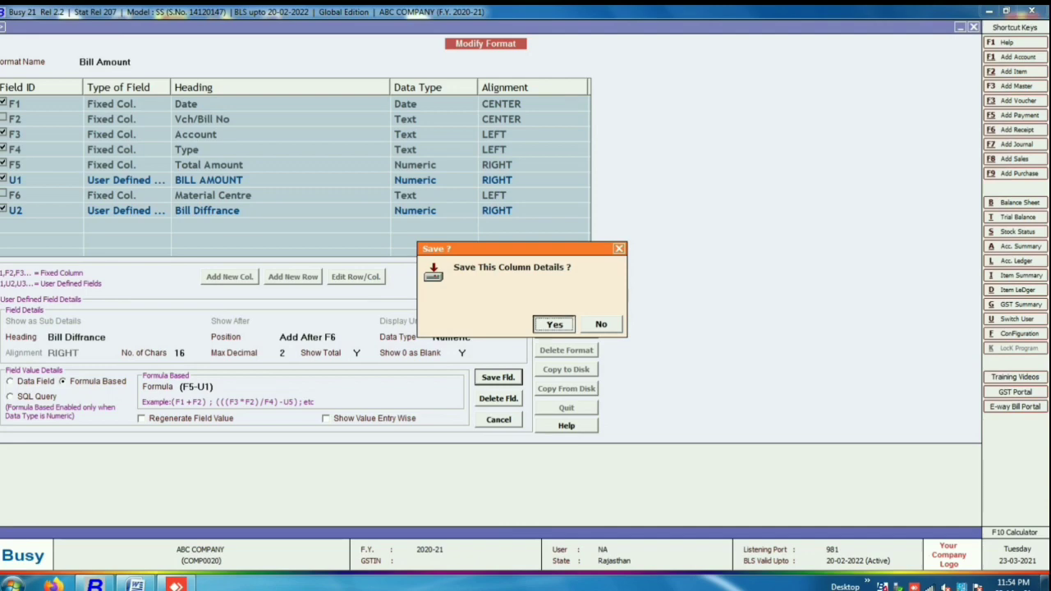
{"action": "key", "text": "Return"}
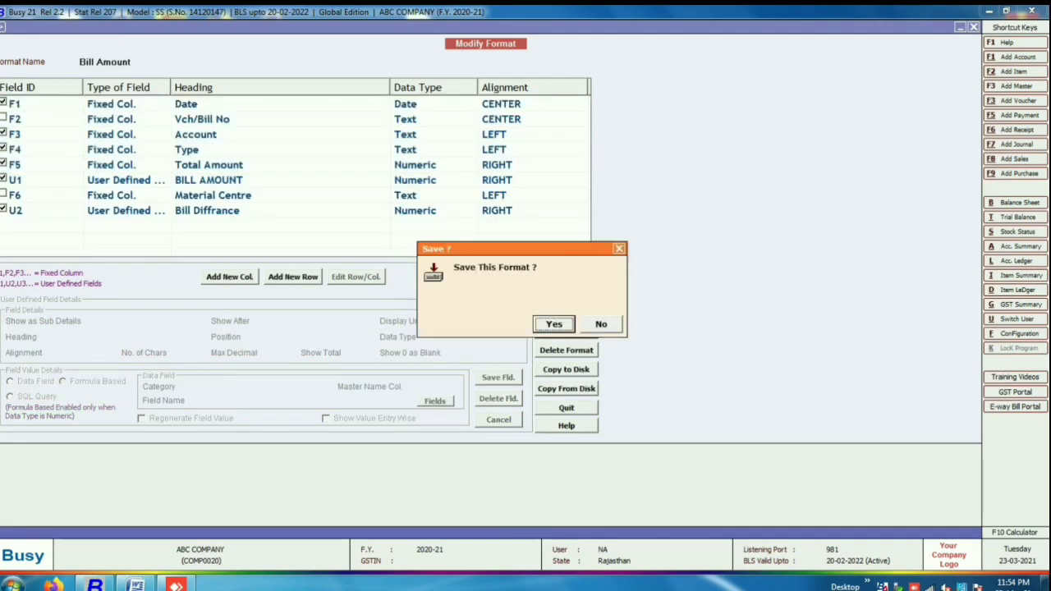
{"action": "key", "text": "Return"}
{"action": "key", "text": "Return"}
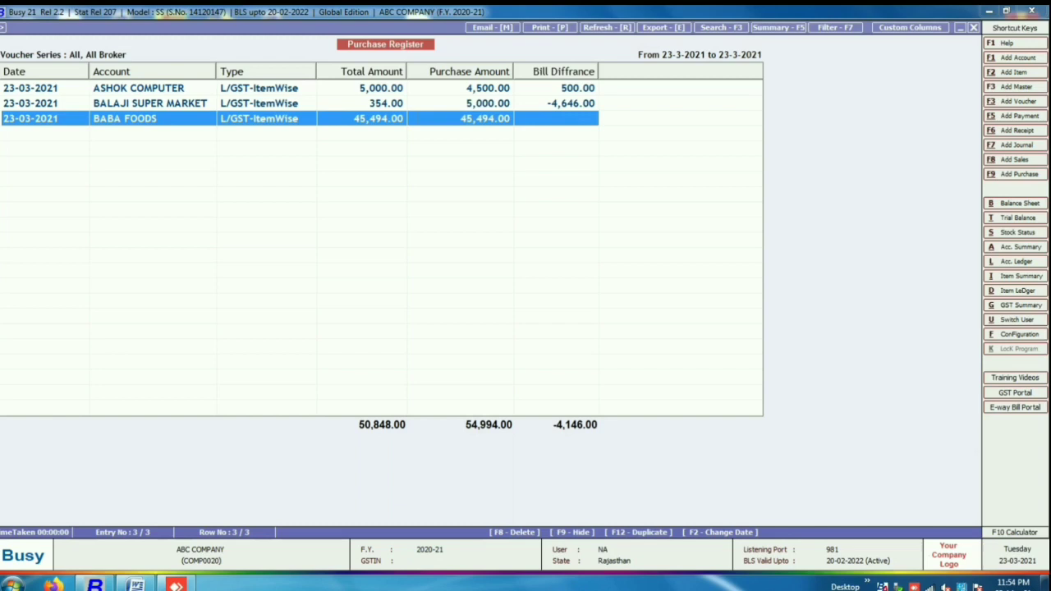
Close the register and show the Purchase Register again for all parties in the Bill Amount format with the default filters
{"action": "key", "text": "Escape"}
{"action": "key", "text": "Escape"}
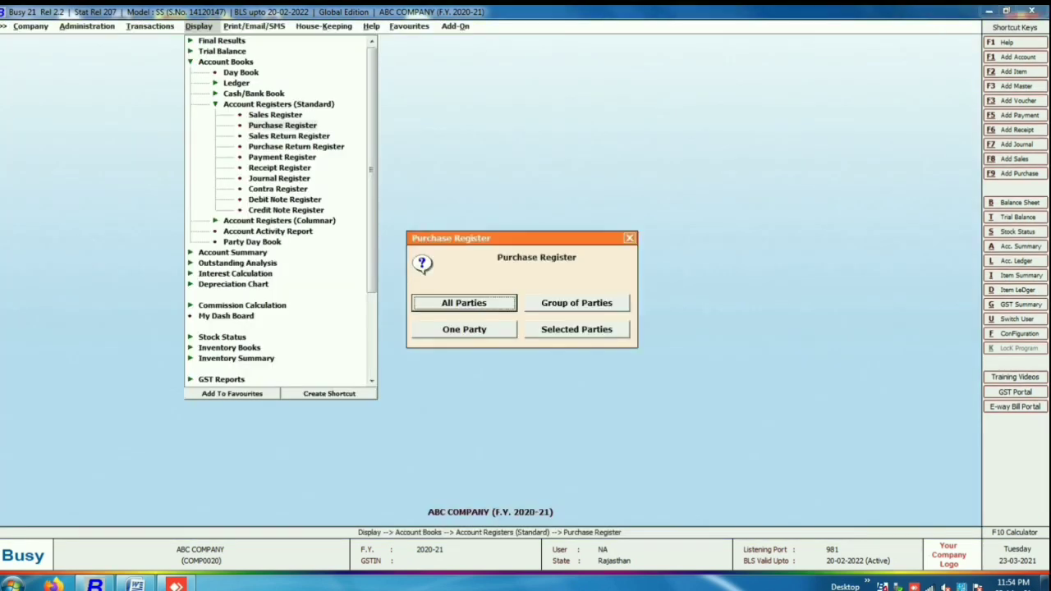
{"action": "key", "text": "Return"}
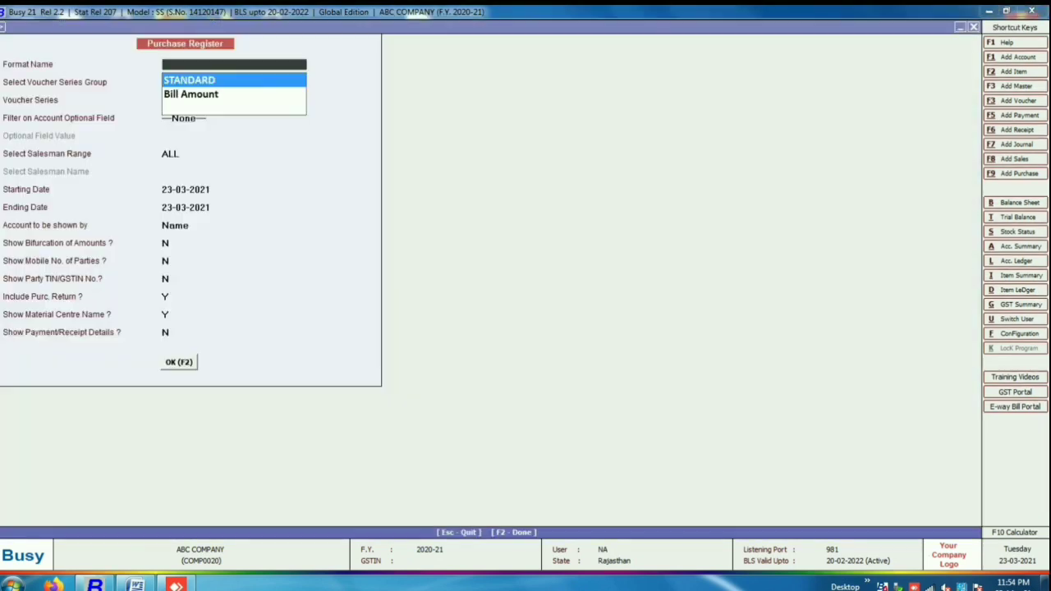
{"action": "key", "text": "Down"}
{"action": "key", "text": "Return"}
{"action": "key", "text": "Return"}
{"action": "key", "text": "Return"}
{"action": "key", "text": "Return"}
{"action": "key", "text": "Return"}
{"action": "key", "text": "Return"}
{"action": "key", "text": "Return"}
{"action": "key", "text": "Return"}
{"action": "key", "text": "Return"}
{"action": "key", "text": "Return"}
{"action": "key", "text": "Return"}
{"action": "key", "text": "Return"}
{"action": "key", "text": "Return"}
{"action": "key", "text": "Return"}
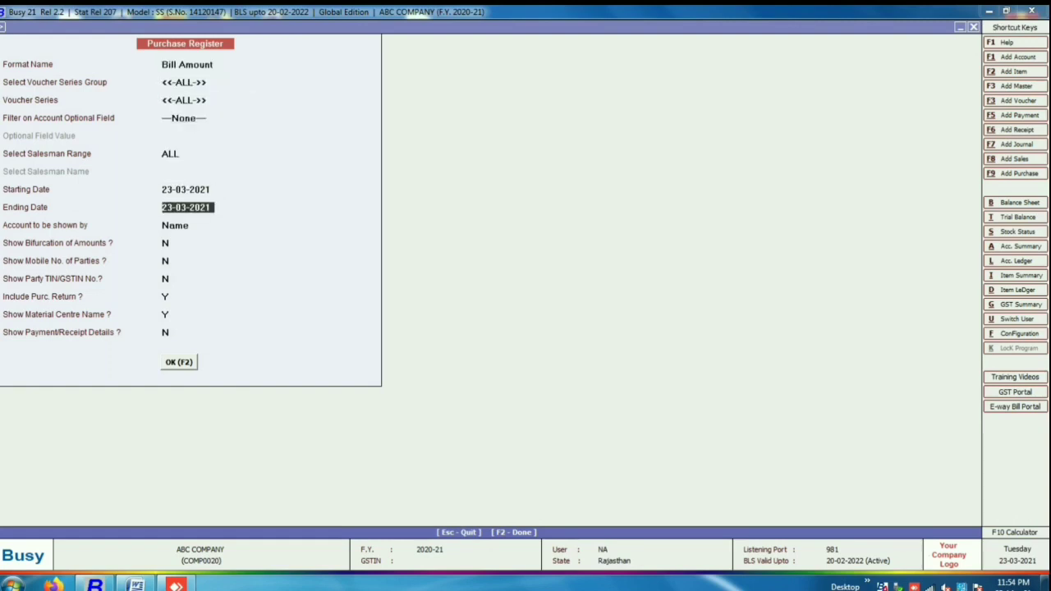
{"action": "key", "text": "Return"}
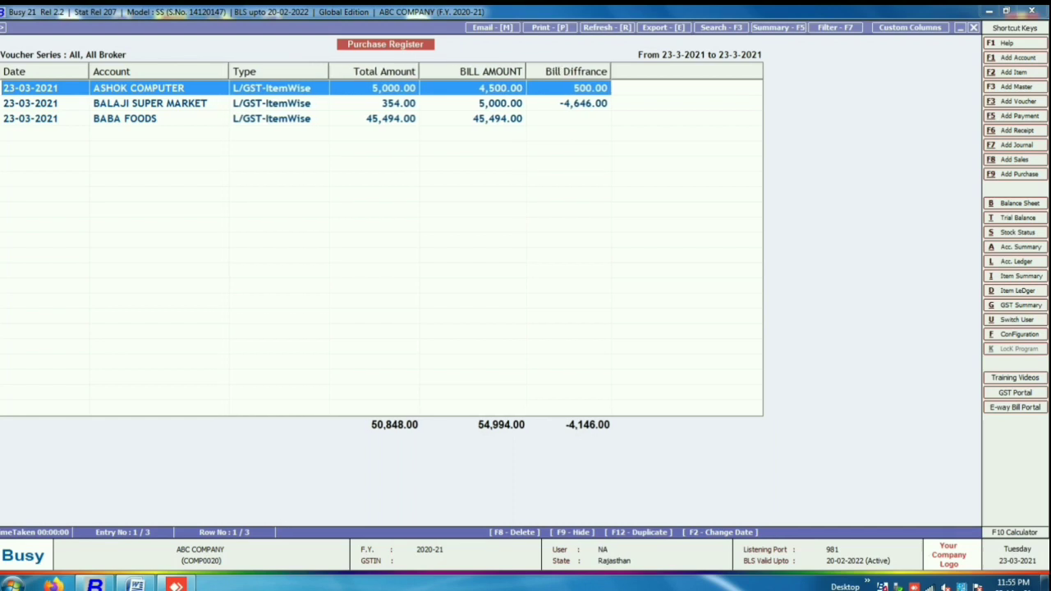
Open the BALAJI SUPER MARKET purchase voucher from the register
{"action": "left_click", "coordinate": [123, 118]}
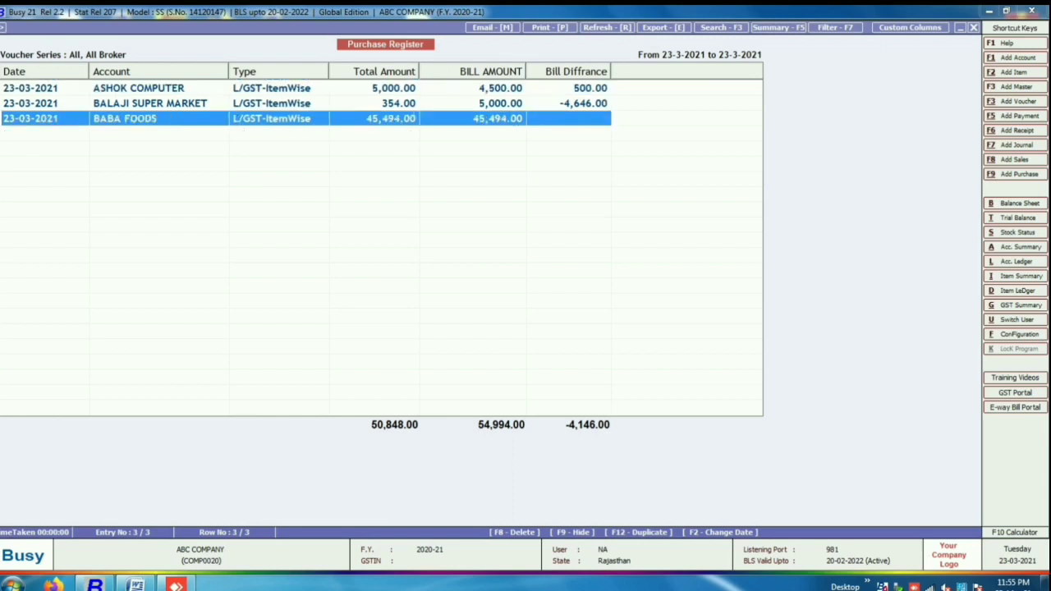
{"action": "left_click", "coordinate": [150, 103]}
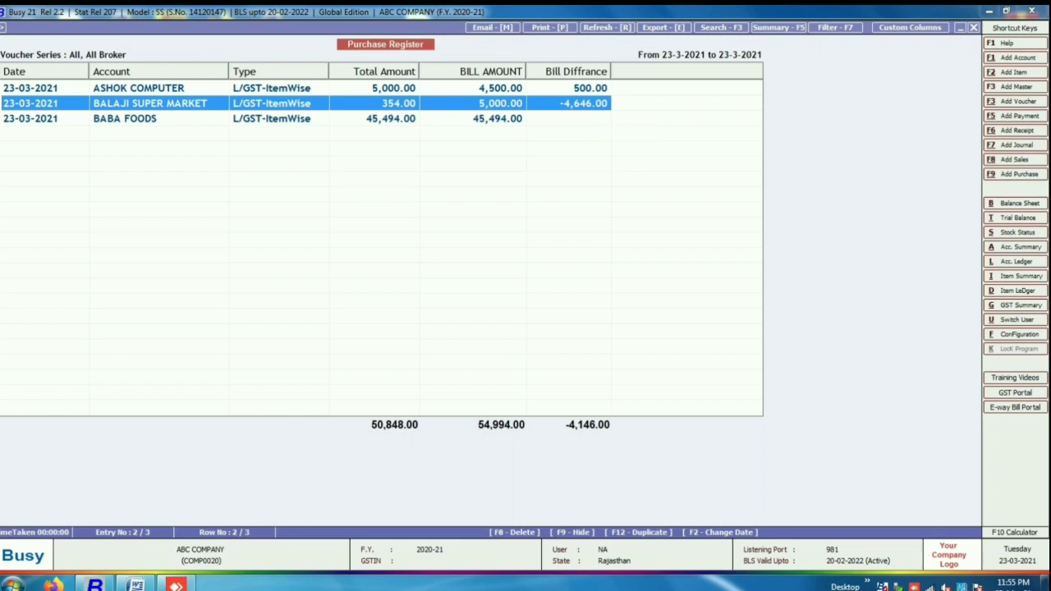
{"action": "key", "text": "Return"}
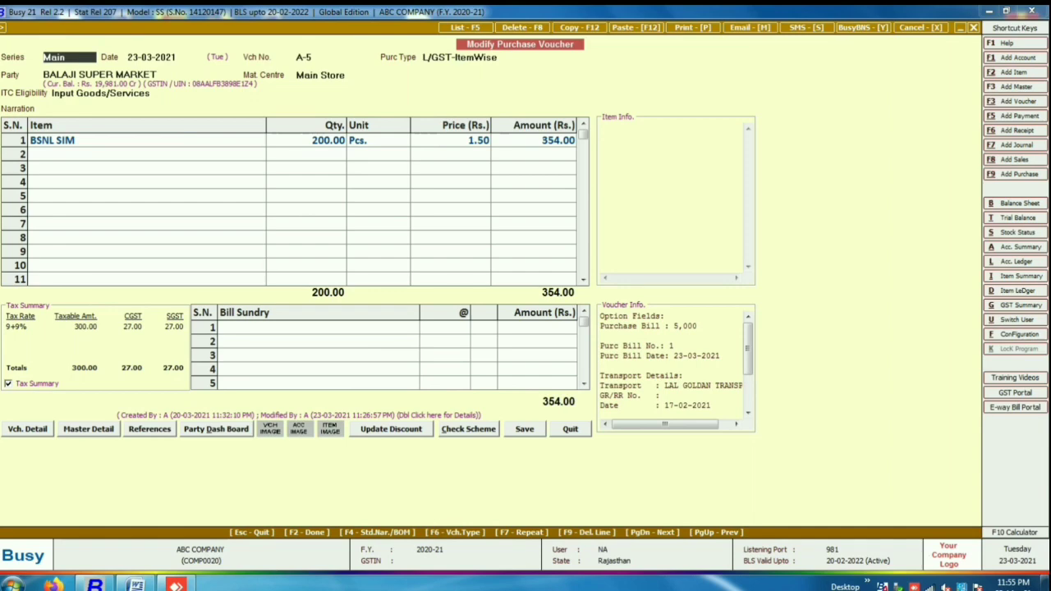
Re-enter 5000 as the Purchase Bill Amount in the BALAJI SUPER MARKET voucher's optional fields
{"action": "key", "text": "Return"}
{"action": "key", "text": "Return"}
{"action": "key", "text": "Return"}
{"action": "key", "text": "Return"}
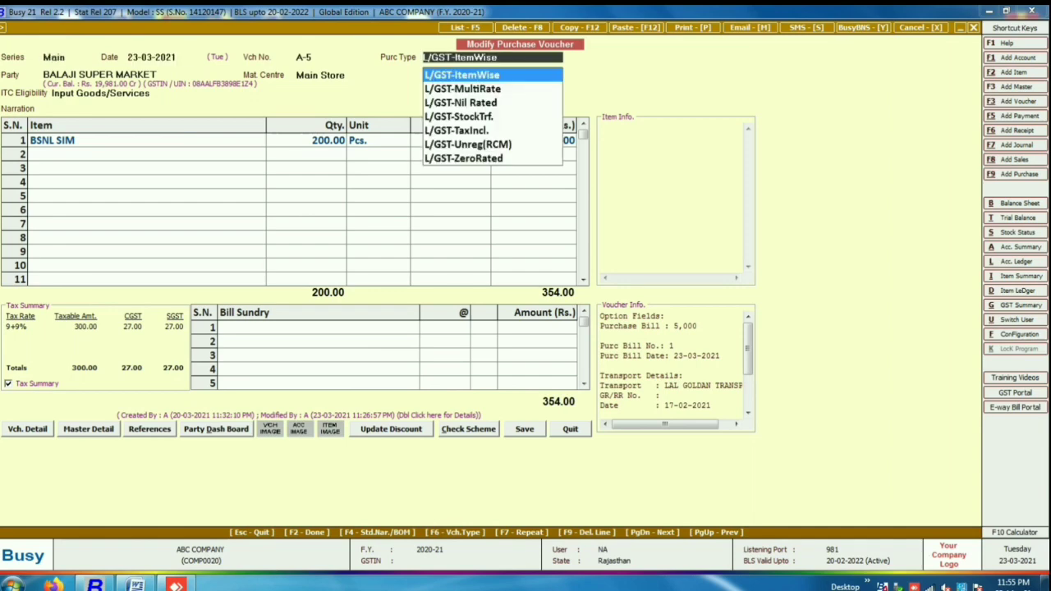
{"action": "key", "text": "Return"}
{"action": "key", "text": "Return"}
{"action": "key", "text": "Return"}
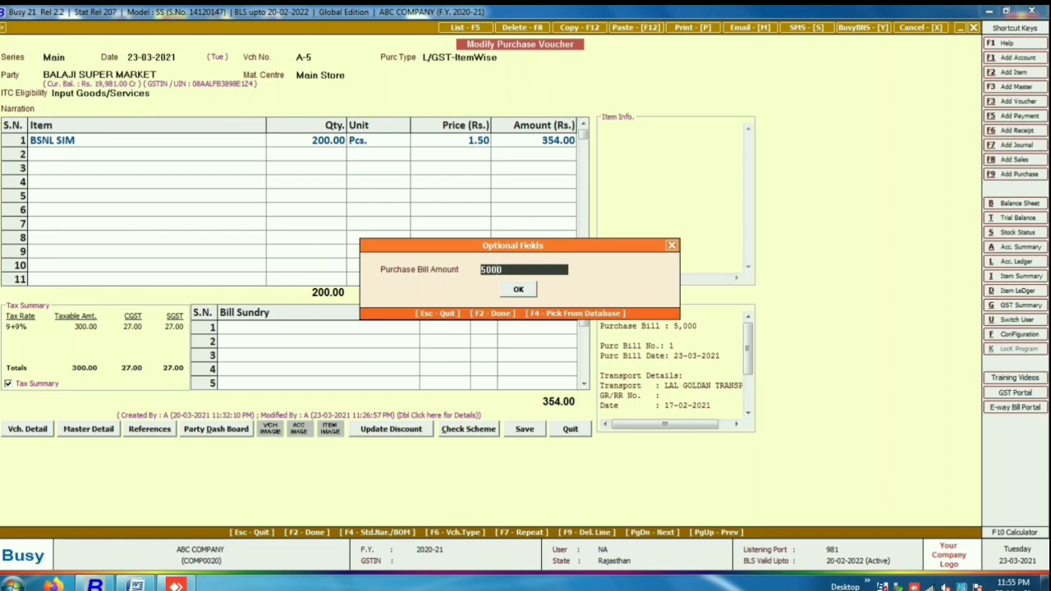
{"action": "key", "text": "BackSpace"}
{"action": "key", "text": "BackSpace"}
{"action": "key", "text": "BackSpace"}
{"action": "key", "text": "BackSpace"}
{"action": "type", "text": "5000"}
{"action": "key", "text": "Return"}
{"action": "key", "text": "Return"}
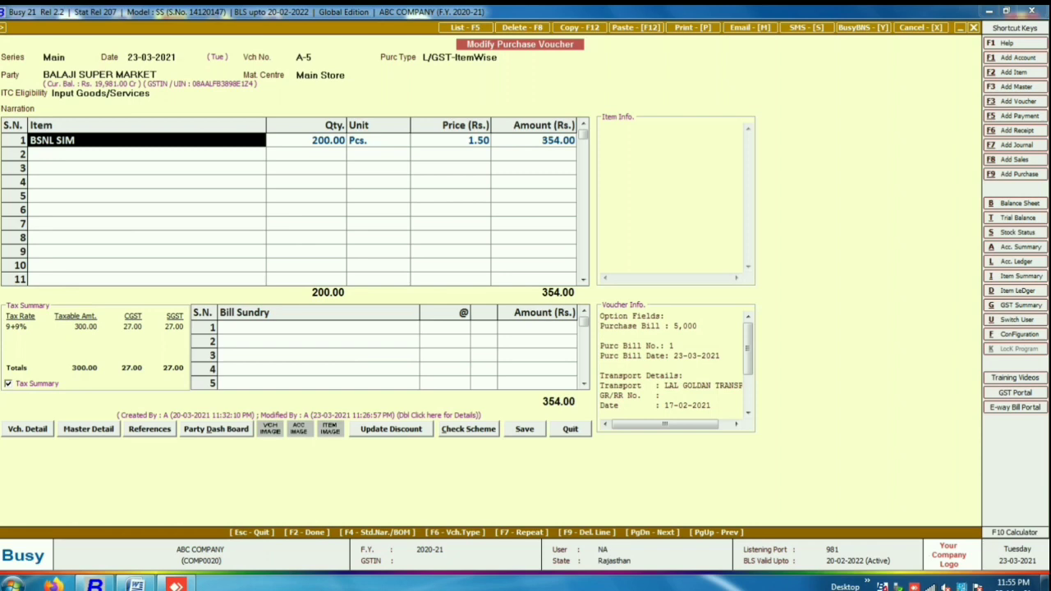
Set the BSNL SIM item's amount to 5,000 and accept its item-wise GST details
{"action": "key", "text": "Return"}
{"action": "key", "text": "Return"}
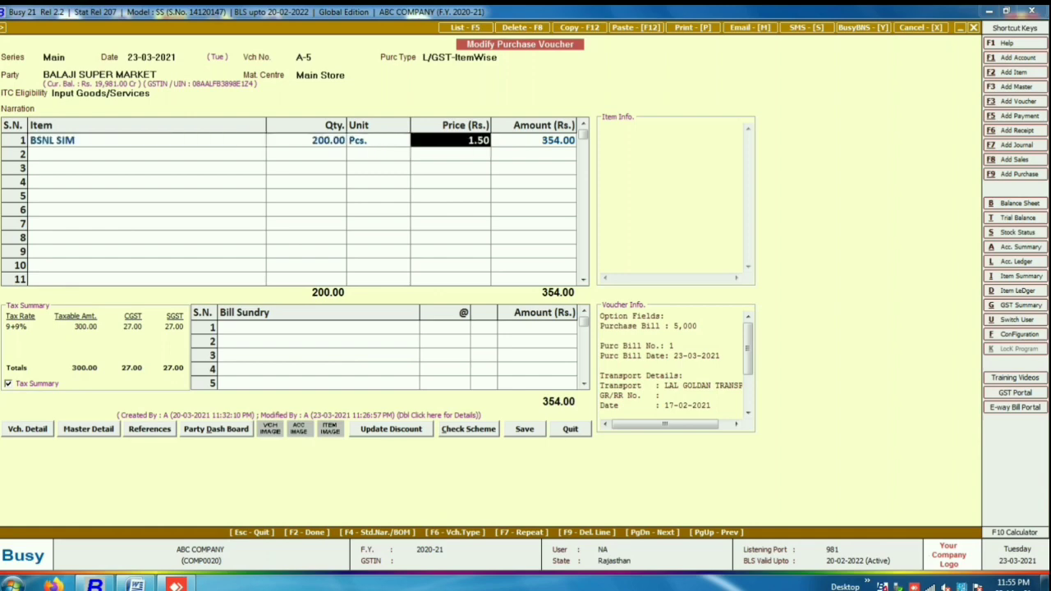
{"action": "key", "text": "Return"}
{"action": "type", "text": "5,00"}
{"action": "type", "text": "0"}
{"action": "key", "text": "Return"}
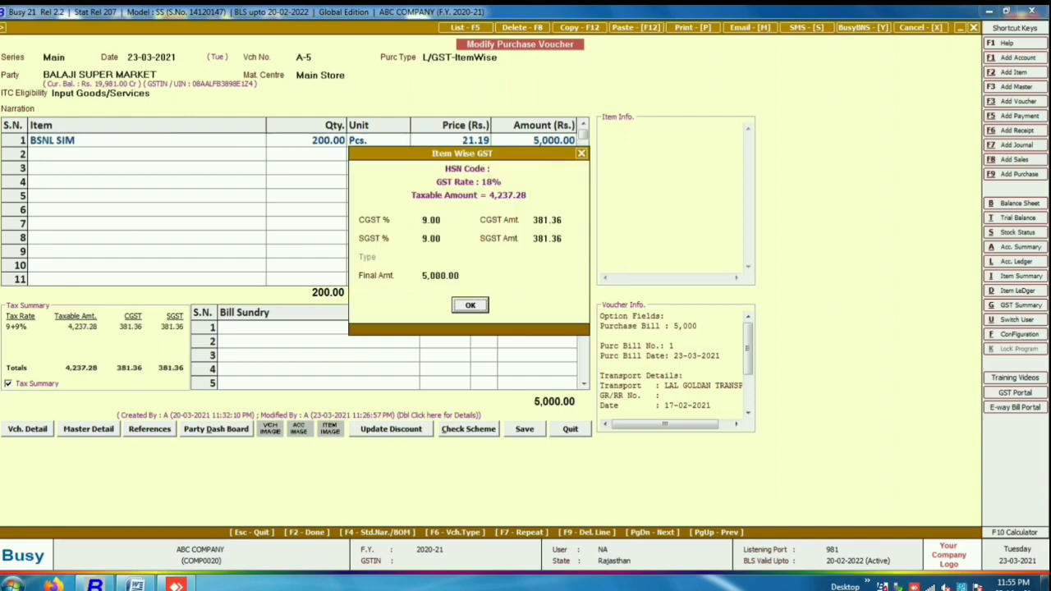
{"action": "key", "text": "Return"}
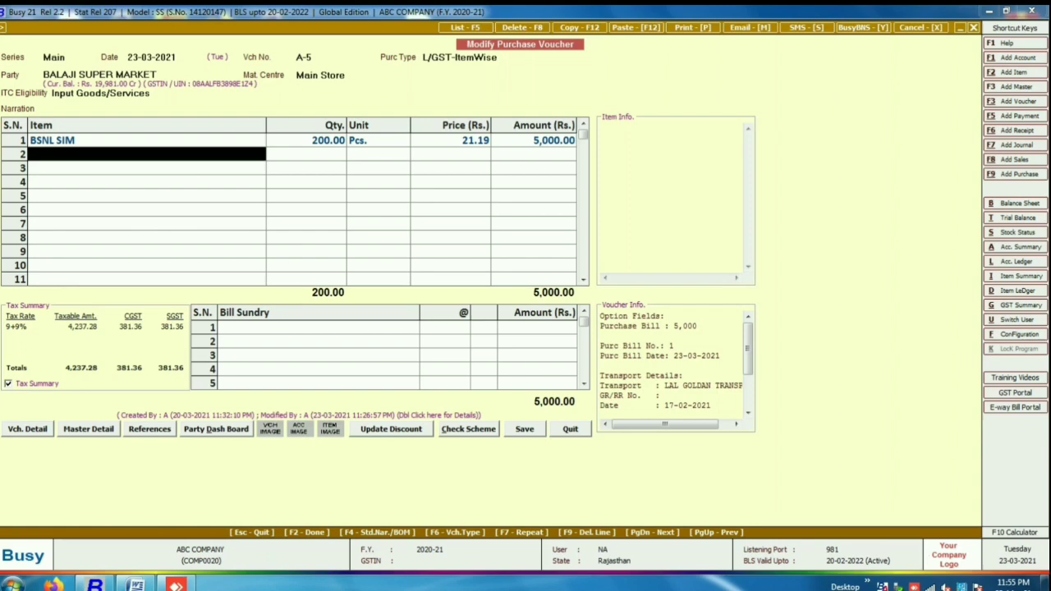
Finish the item and bill sundry entries and save the modified purchase voucher without printing it
{"action": "key", "text": "Return"}
{"action": "key", "text": "Return"}
{"action": "key", "text": "Return"}
{"action": "key", "text": "Return"}
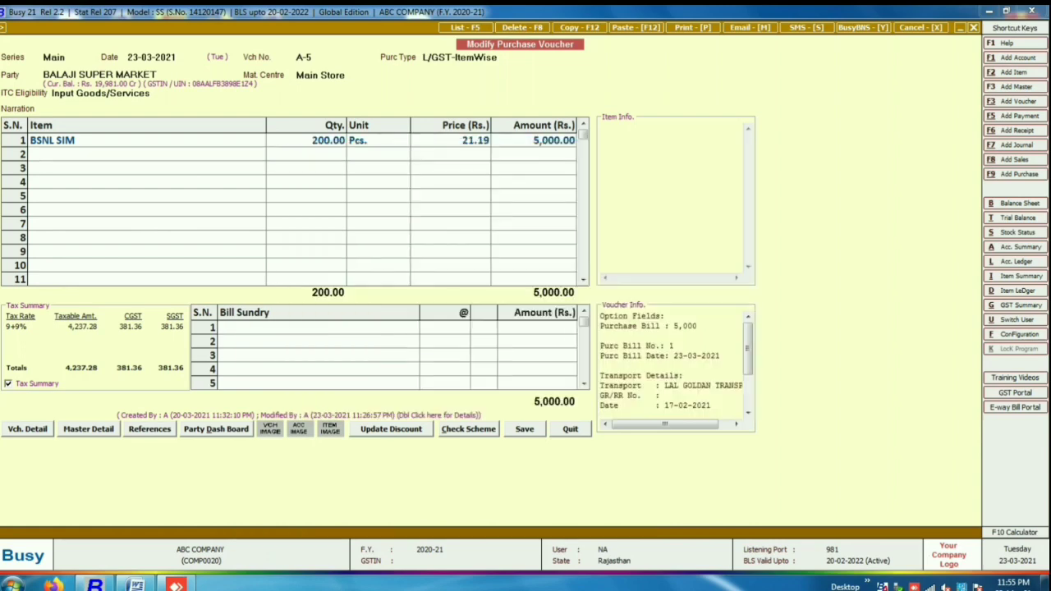
{"action": "key", "text": "Return"}
{"action": "key", "text": "Return"}
{"action": "key", "text": "Escape"}
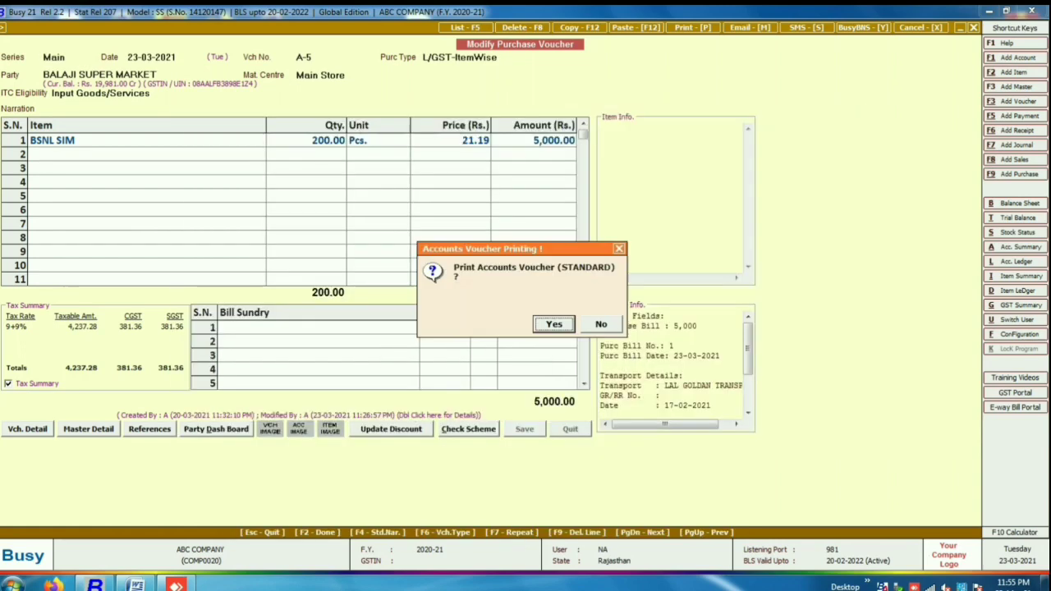
{"action": "key", "text": "Escape"}
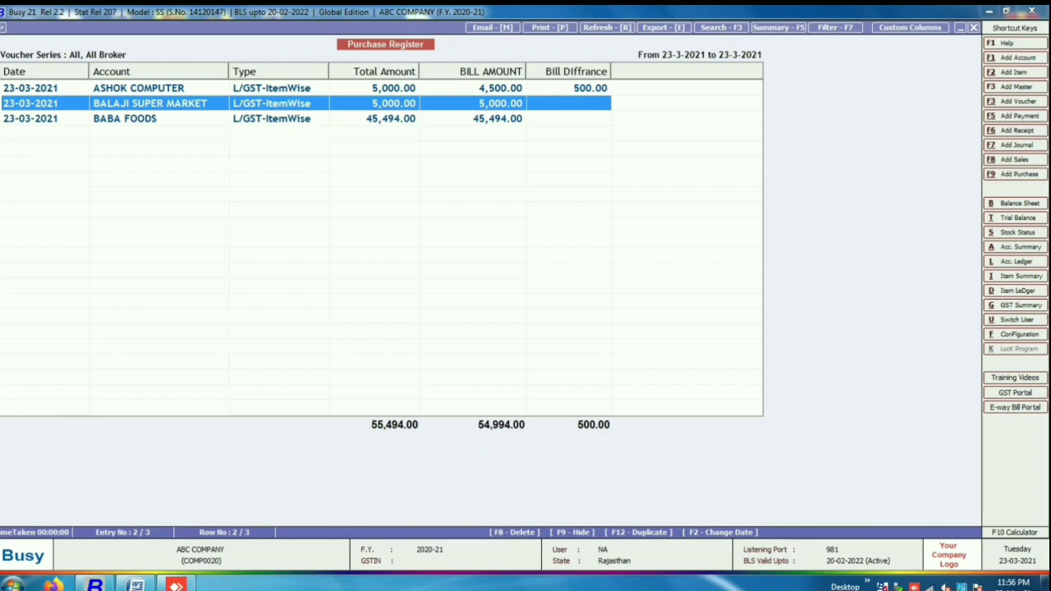
Open the ASHOK COMPUTER purchase voucher from the register and go through its header details, closing the party dash board
{"action": "left_click", "coordinate": [139, 88]}
{"action": "key", "text": "Return"}
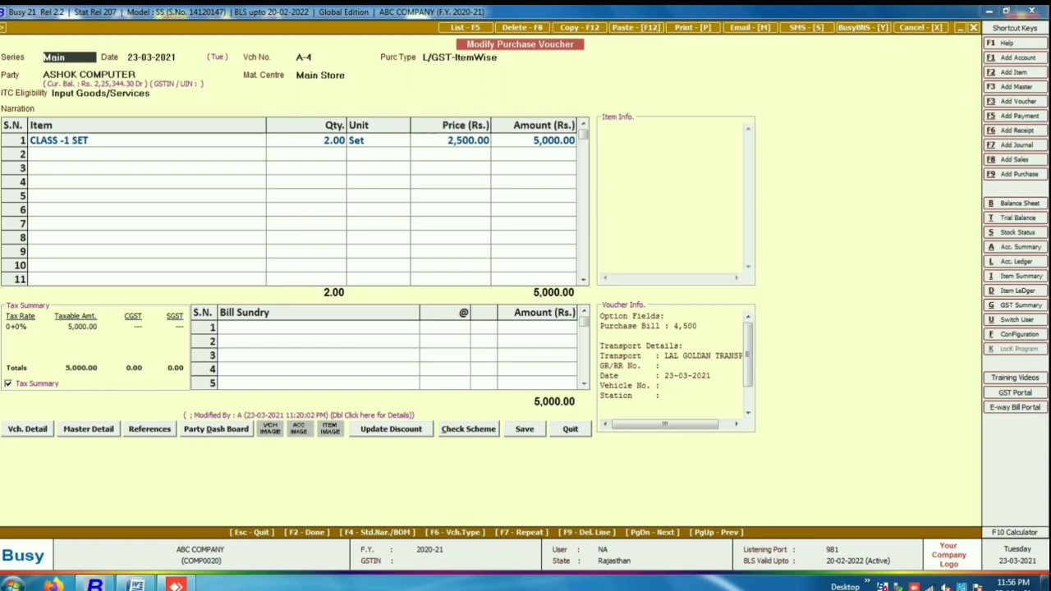
{"action": "key", "text": "Return"}
{"action": "key", "text": "Return"}
{"action": "key", "text": "Return"}
{"action": "key", "text": "Return"}
{"action": "key", "text": "Return"}
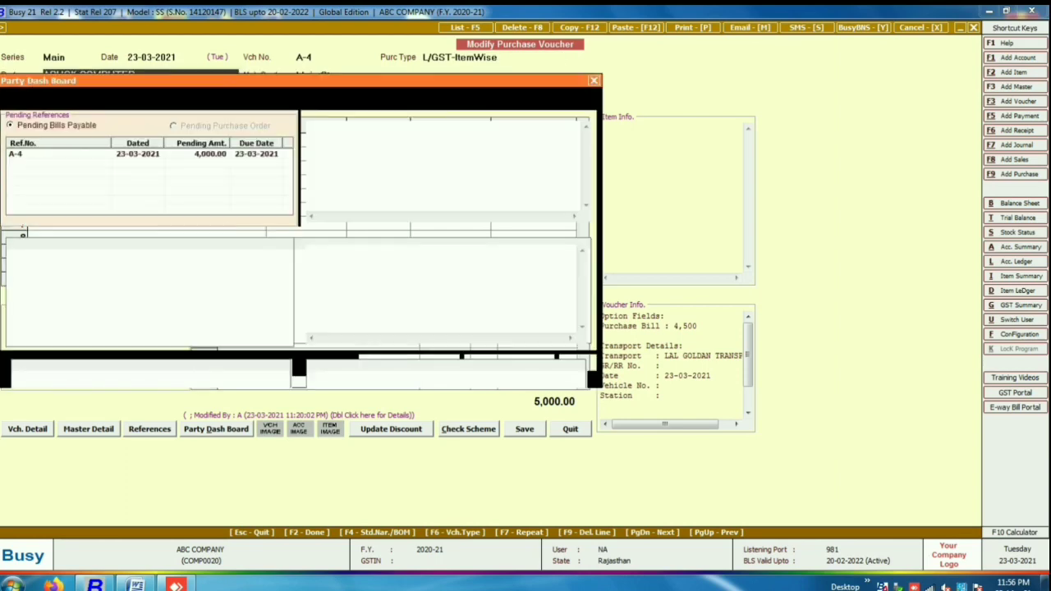
{"action": "key", "text": "Return"}
{"action": "key", "text": "Escape"}
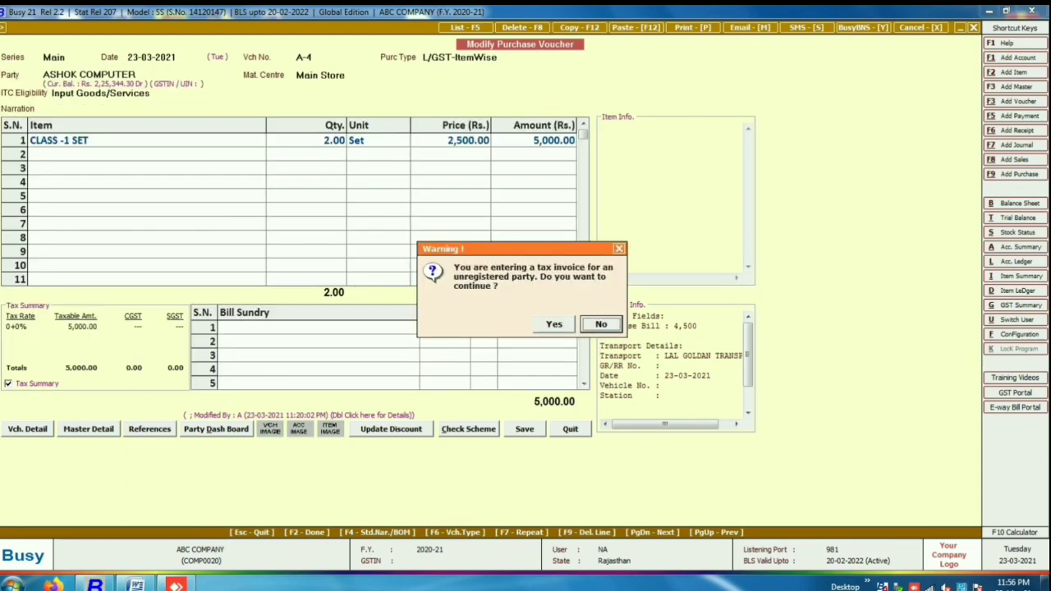
Continue with the tax invoice for the unregistered party and check the voucher's Purchase Bill Amount in the optional fields
{"action": "key", "text": "Left"}
{"action": "key", "text": "Return"}
{"action": "key", "text": "Return"}
{"action": "key", "text": "Return"}
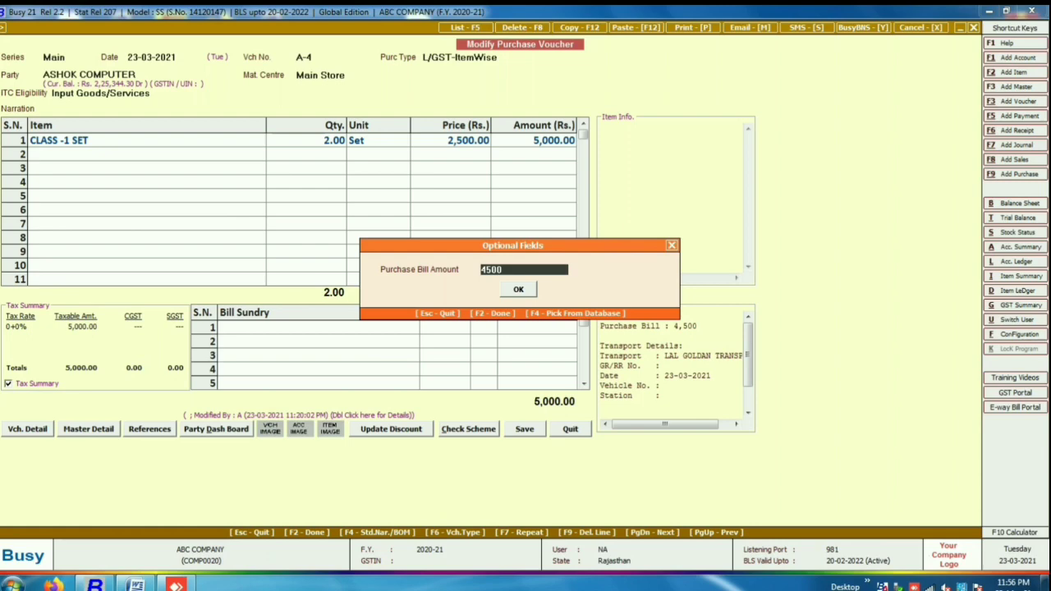
{"action": "key", "text": "F2"}
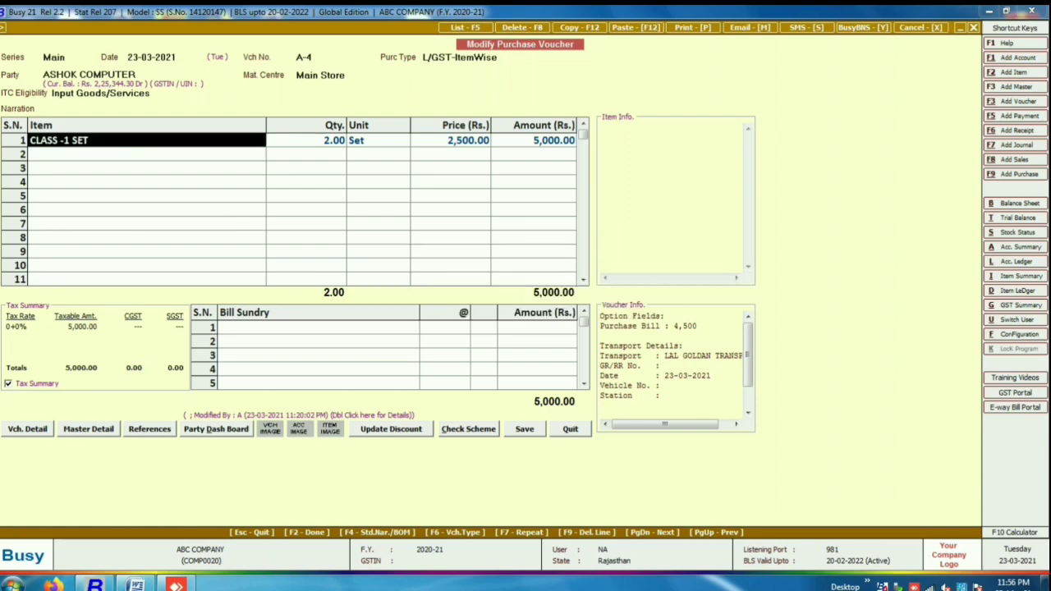
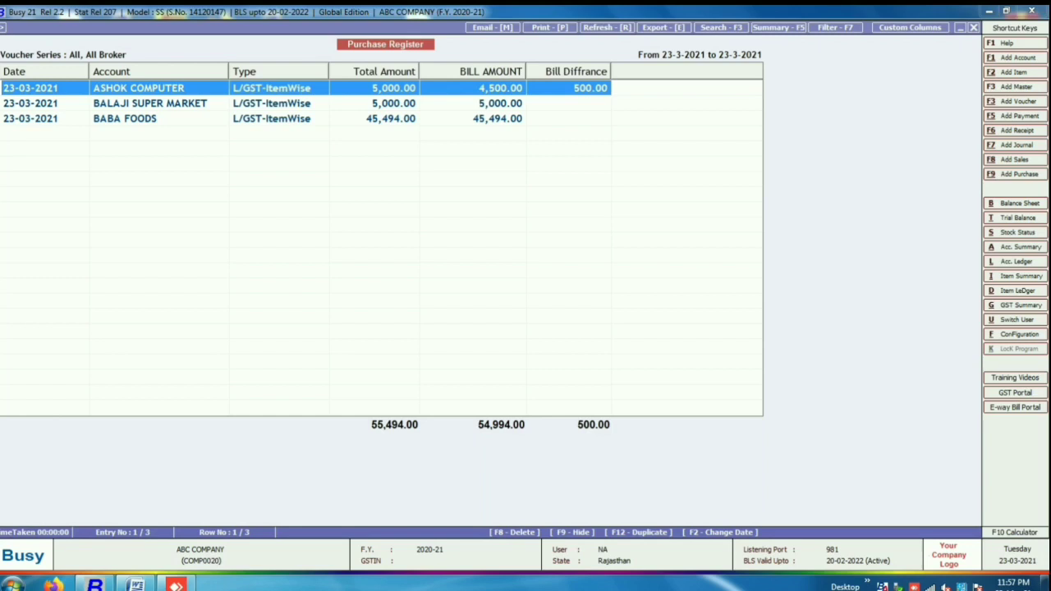
Close the register and regenerate the Purchase Register for 23-03-2021 in the Bill Amount format with the default options
{"action": "key", "text": "Escape"}
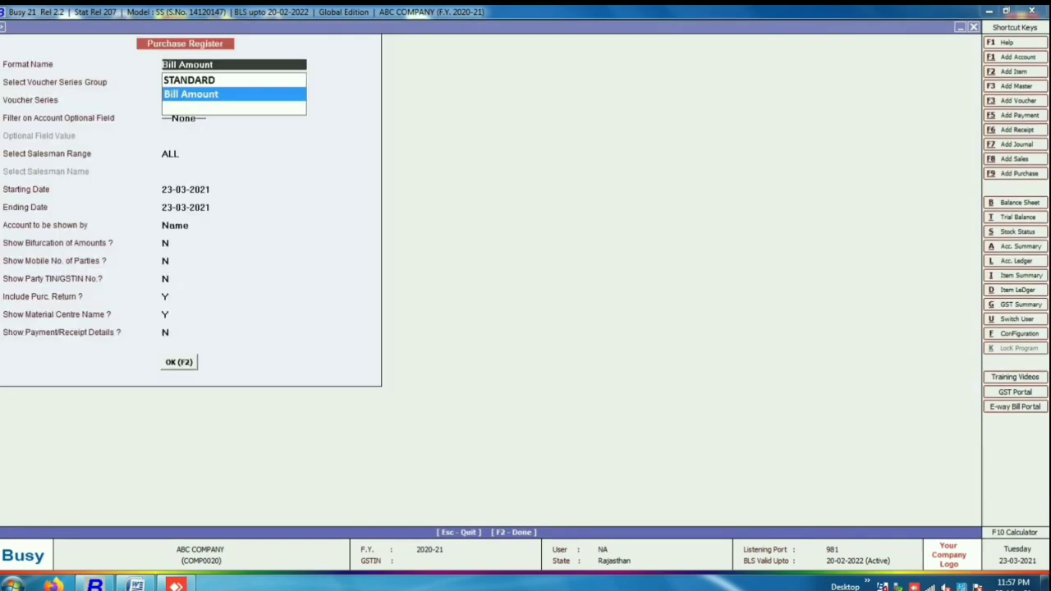
{"action": "key", "text": "Return"}
{"action": "key", "text": "Return"}
{"action": "key", "text": "Return"}
{"action": "key", "text": "Return"}
{"action": "key", "text": "Return"}
{"action": "key", "text": "Return"}
{"action": "key", "text": "Return"}
{"action": "key", "text": "Return"}
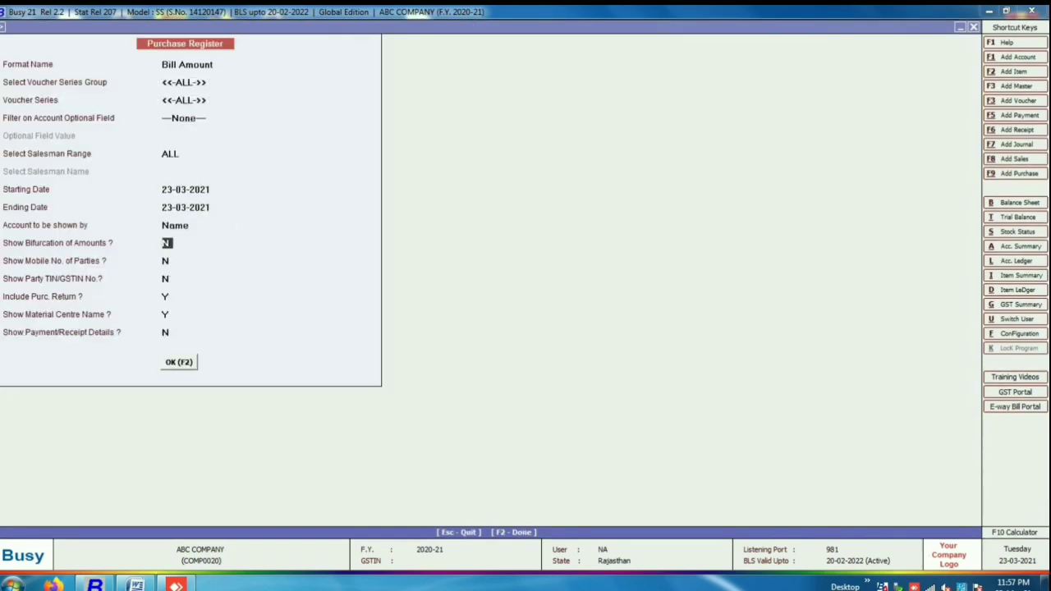
{"action": "key", "text": "Return"}
{"action": "key", "text": "Return"}
{"action": "key", "text": "Return"}
{"action": "key", "text": "Return"}
{"action": "key", "text": "Return"}
{"action": "key", "text": "Return"}
{"action": "key", "text": "Return"}
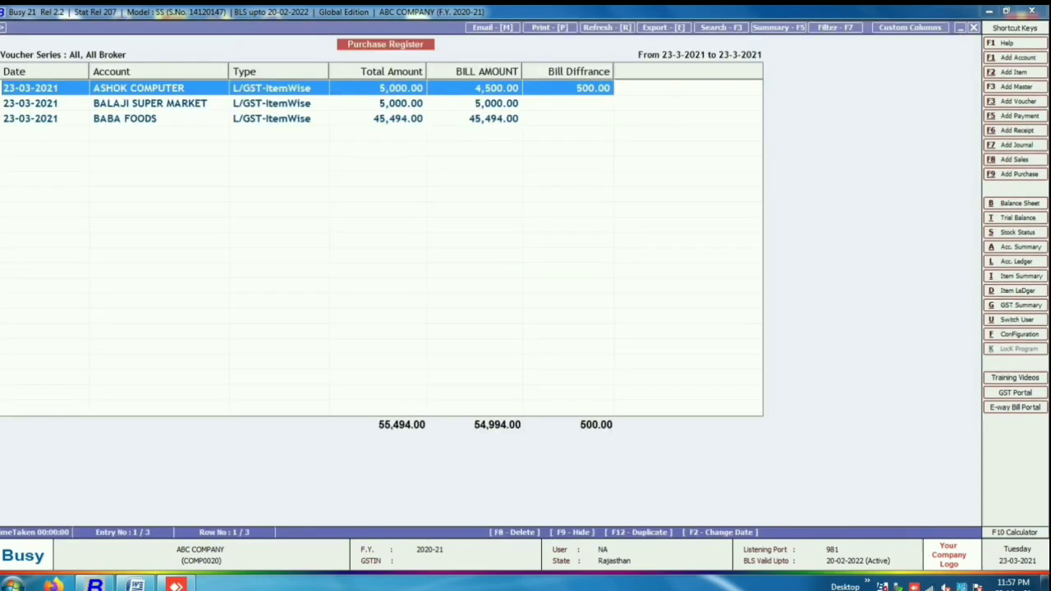
Compare the Total Amount, BILL AMOUNT and Bill Diffrance columns for each party in the Purchase Register
{"action": "key", "text": "Down"}
{"action": "key", "text": "Down"}
{"action": "key", "text": "Up"}
{"action": "key", "text": "Up"}
{"action": "key", "text": "Down"}
{"action": "key", "text": "Down"}
{"action": "key", "text": "Up"}
{"action": "key", "text": "Up"}
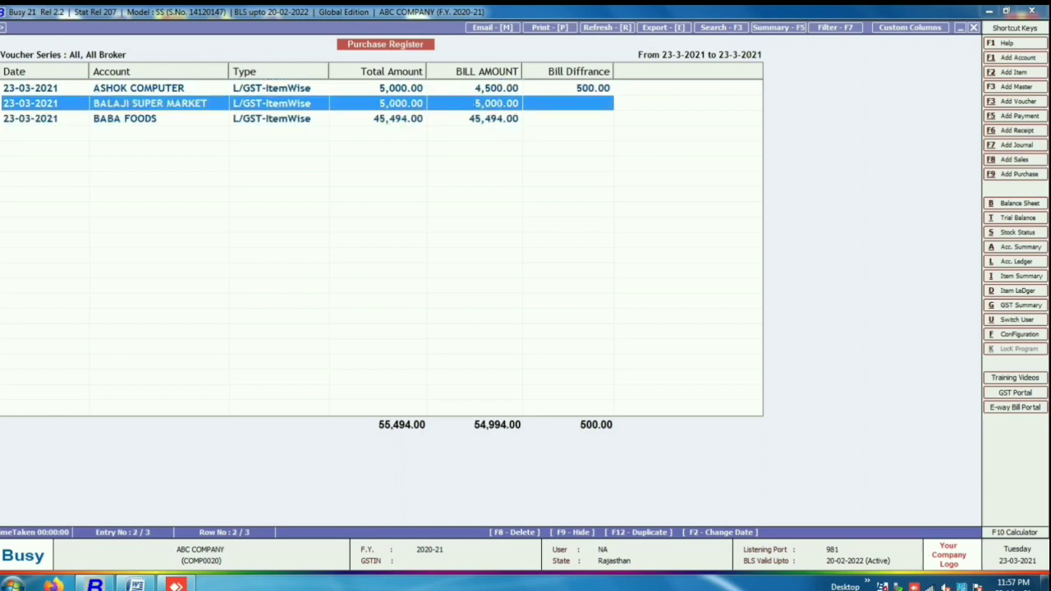
{"action": "key", "text": "Down"}
{"action": "key", "text": "Down"}
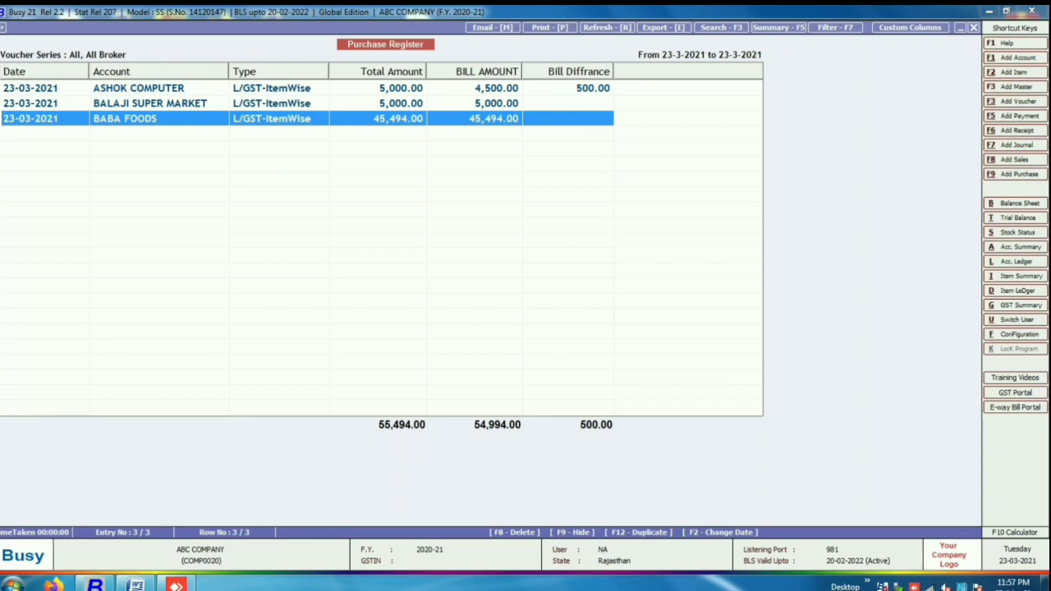
{"action": "key", "text": "Up"}
{"action": "key", "text": "Up"}
{"action": "key", "text": "Up"}
{"action": "key", "text": "Up"}
{"action": "key", "text": "Up"}
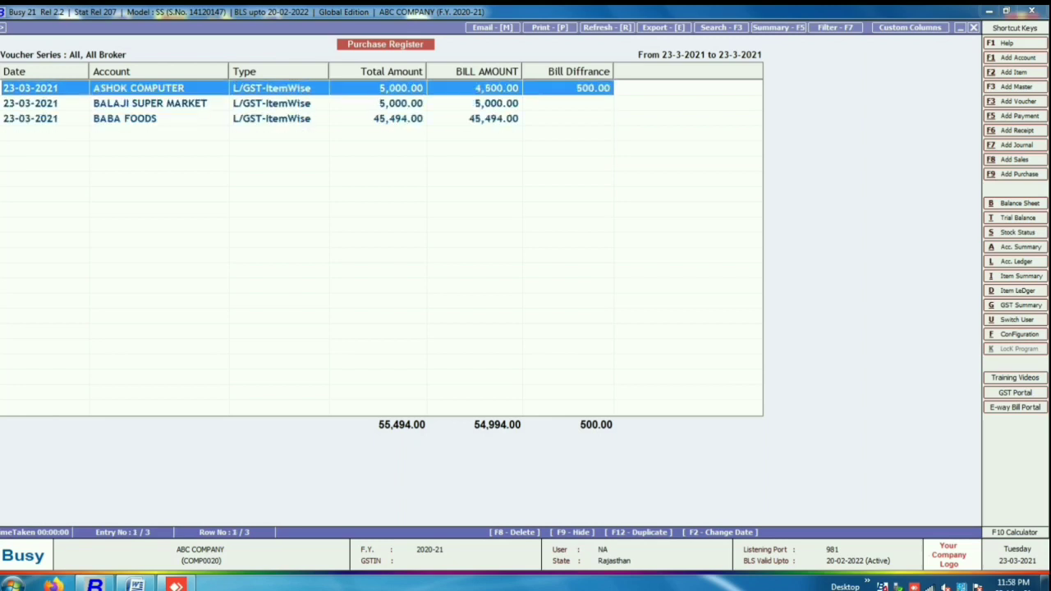
{"action": "key", "text": "Down"}
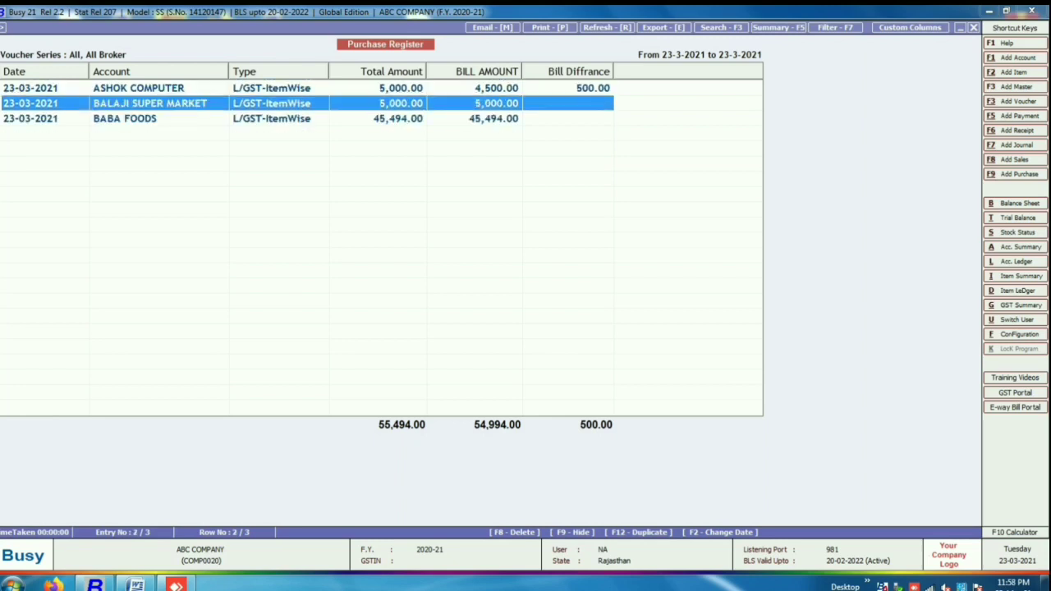
Review the custom column setup of the Bill Amount format and quit back to the register
{"action": "left_click", "coordinate": [909, 27]}
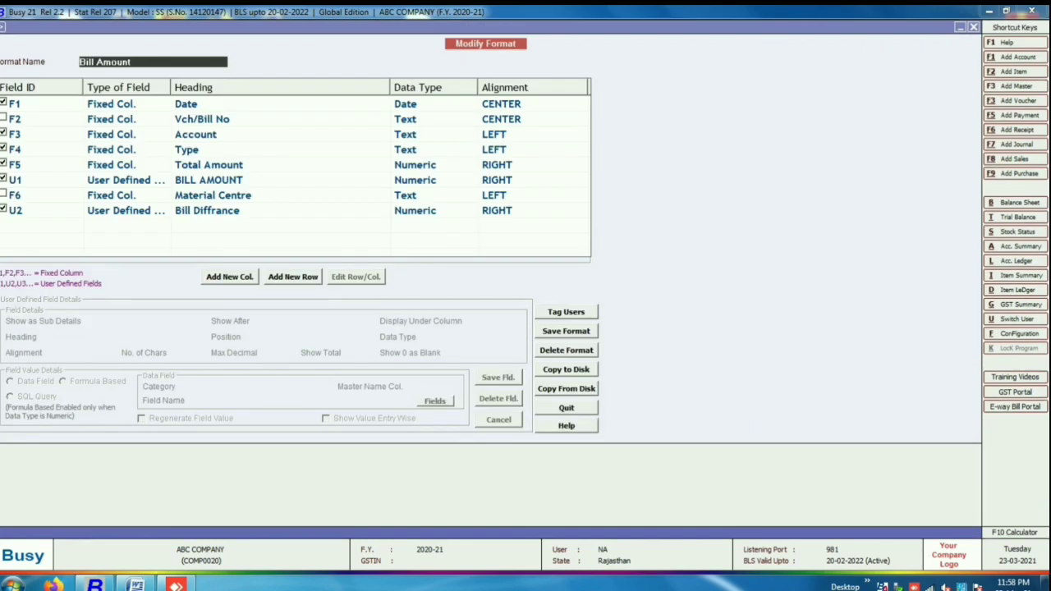
{"action": "key", "text": "Escape"}
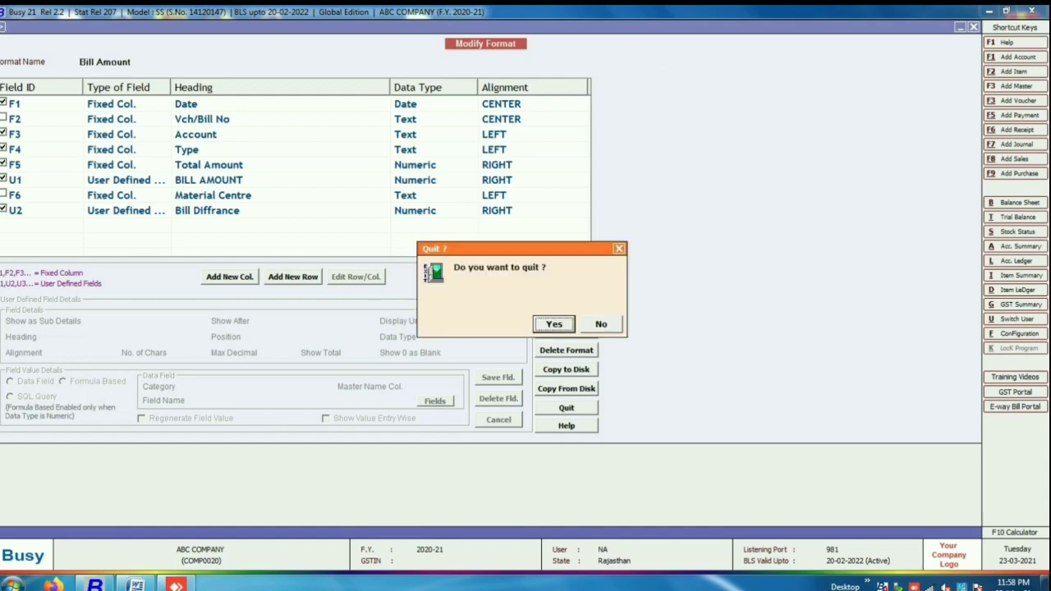
{"action": "key", "text": "Return"}
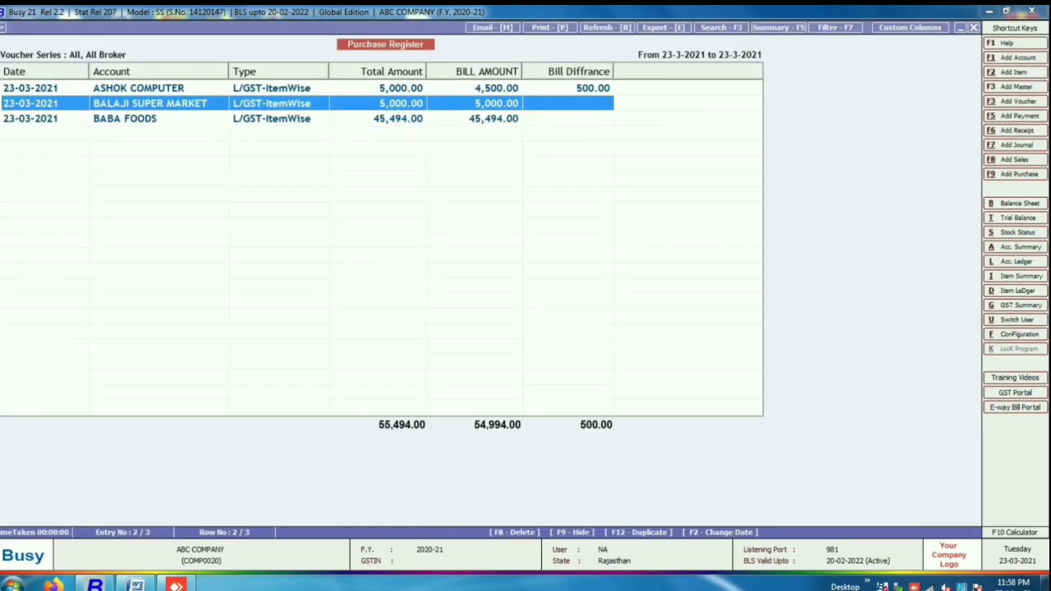